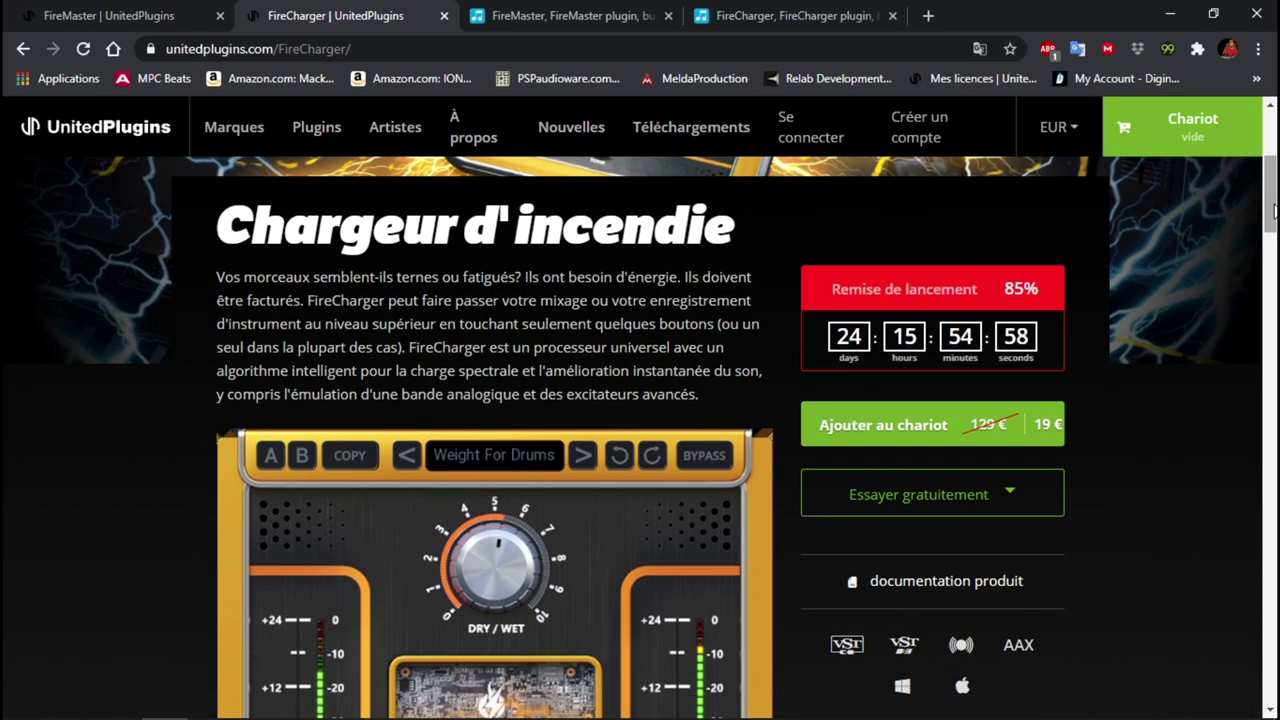
Review FireCharger's launch offer on the UnitedPlugins site and FireMaster's price and ratings on Plugin Boutique
drag(1273, 205, 1273, 227)
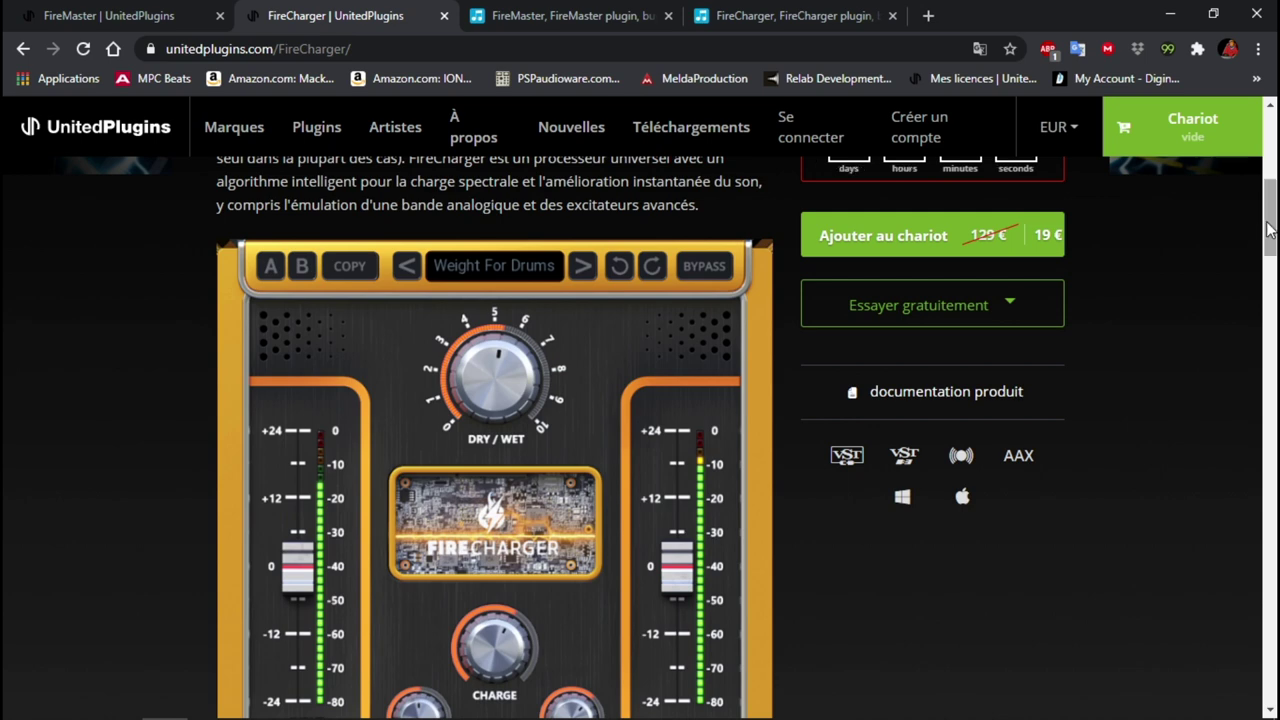
drag(1267, 229, 1266, 200)
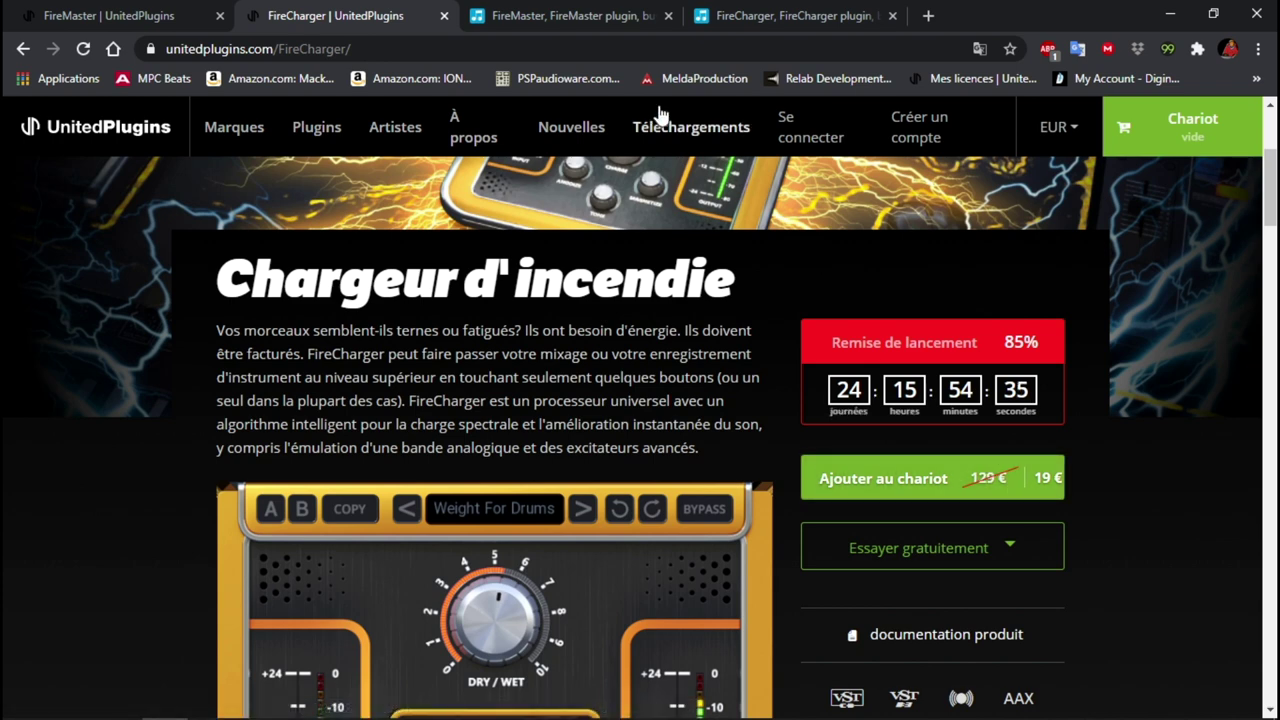
click(574, 19)
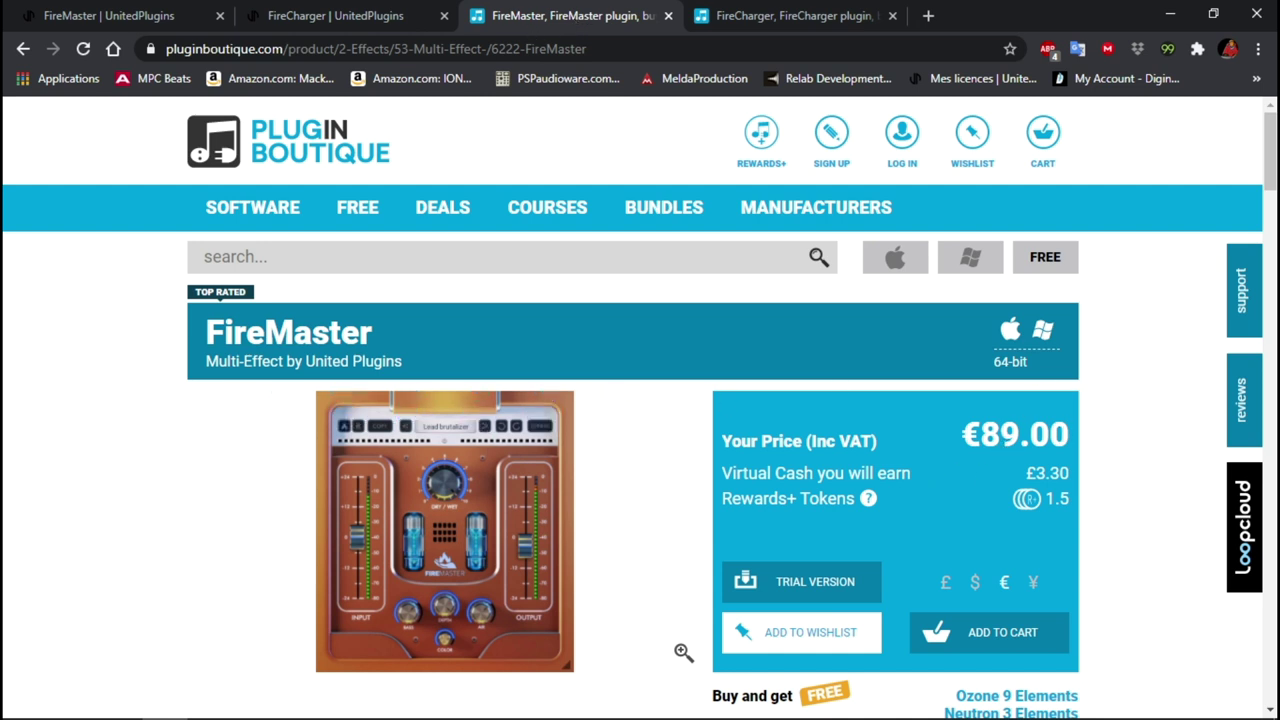
scroll(1266, 175, down, 4)
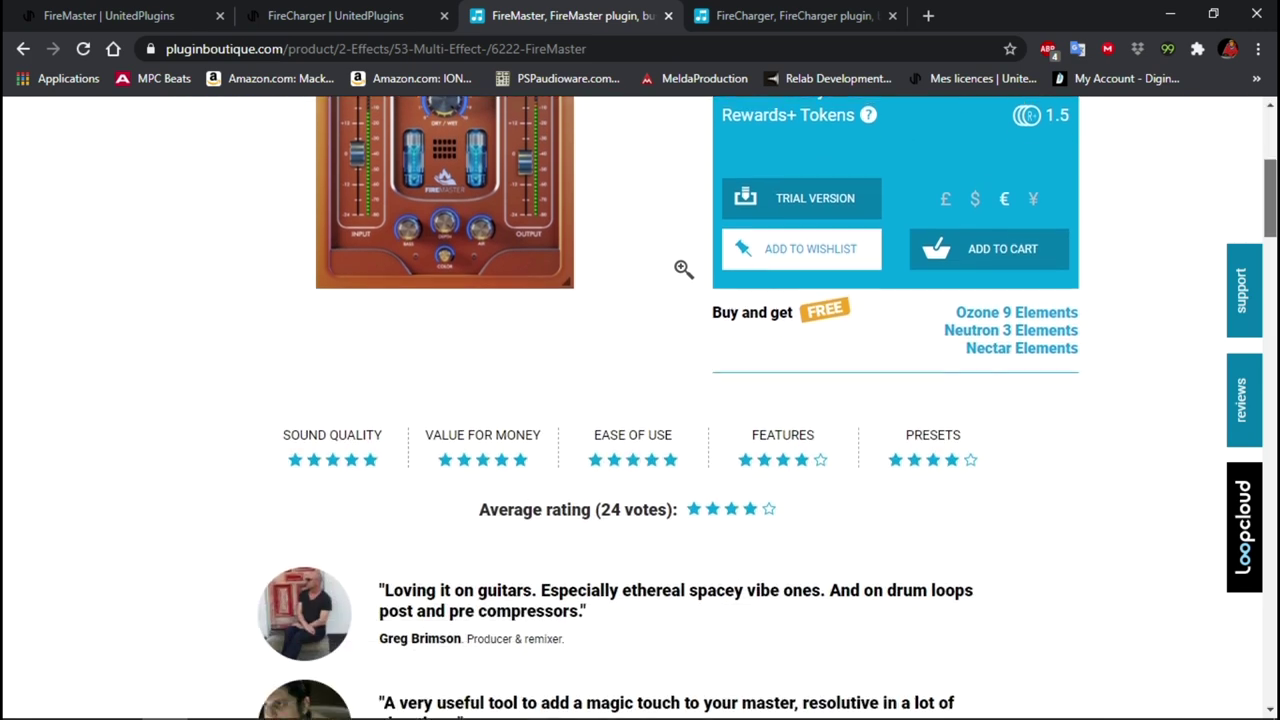
scroll(640, 400, up, 4)
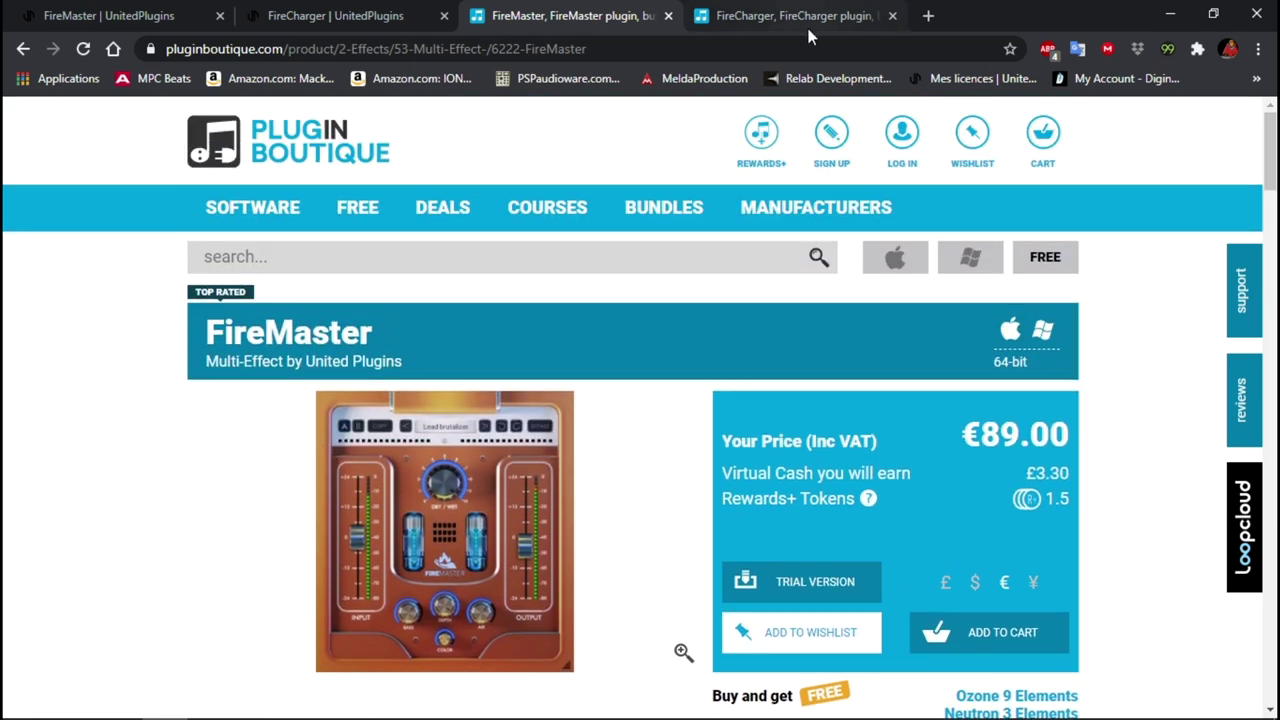
Review FireCharger's Plugin Boutique page, from its price and ratings down to the feature descriptions
click(798, 18)
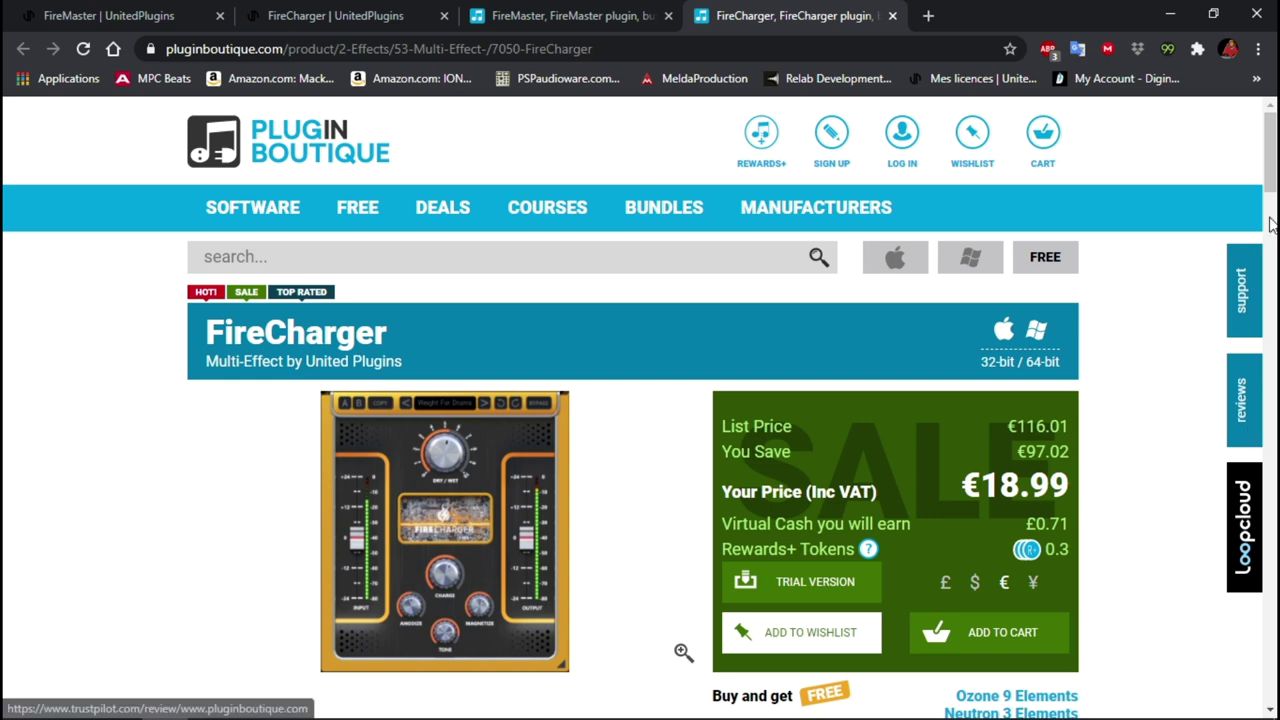
scroll(1270, 165, down, 1)
scroll(640, 408, down, 7)
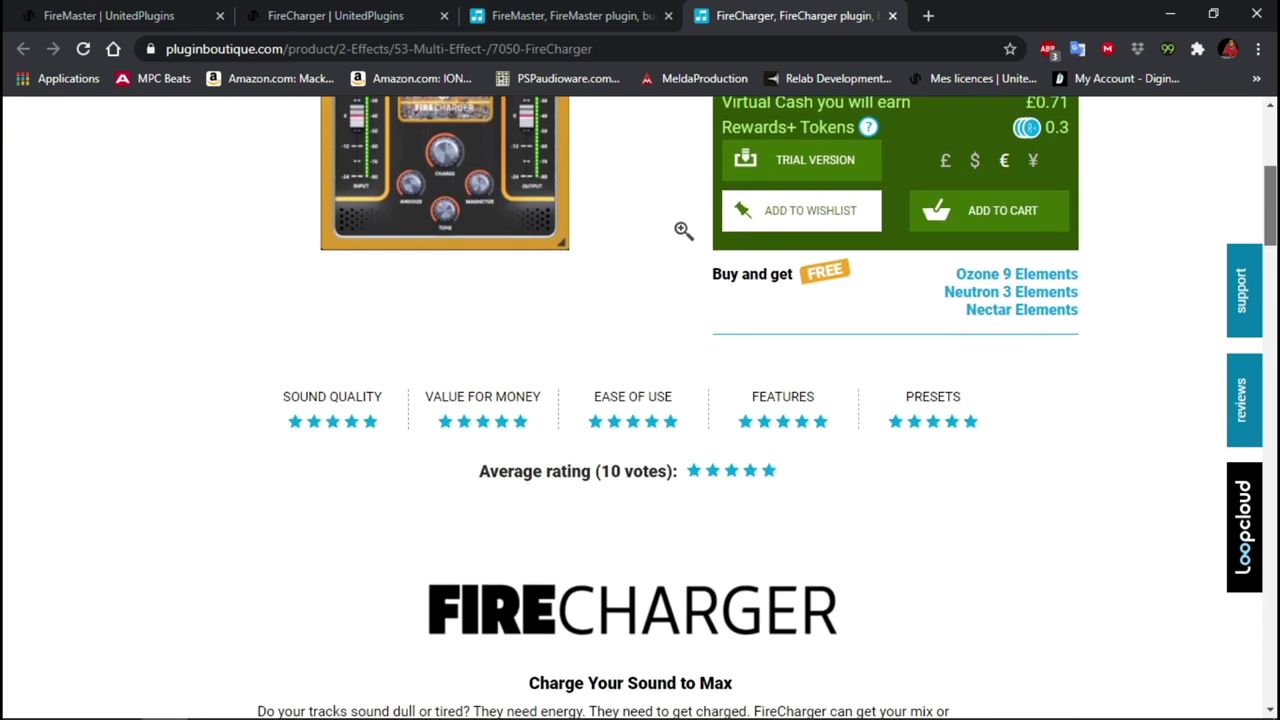
scroll(640, 408, down, 3)
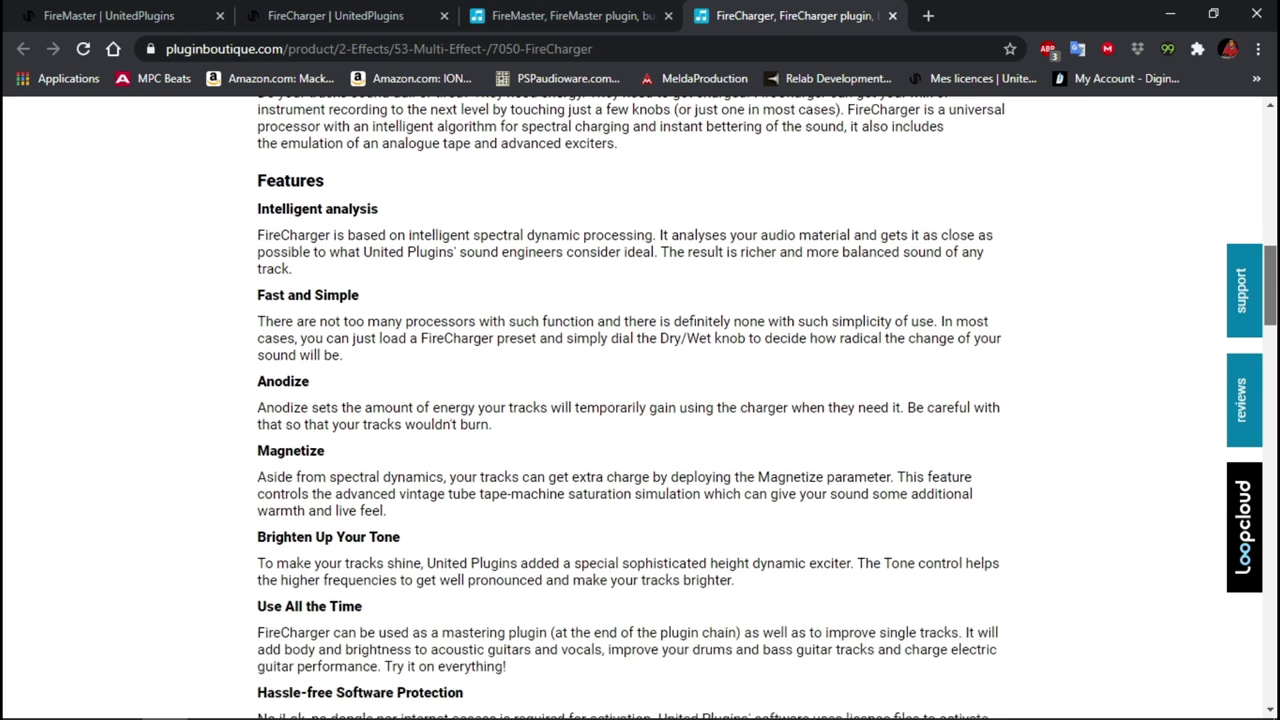
scroll(640, 408, down, 1)
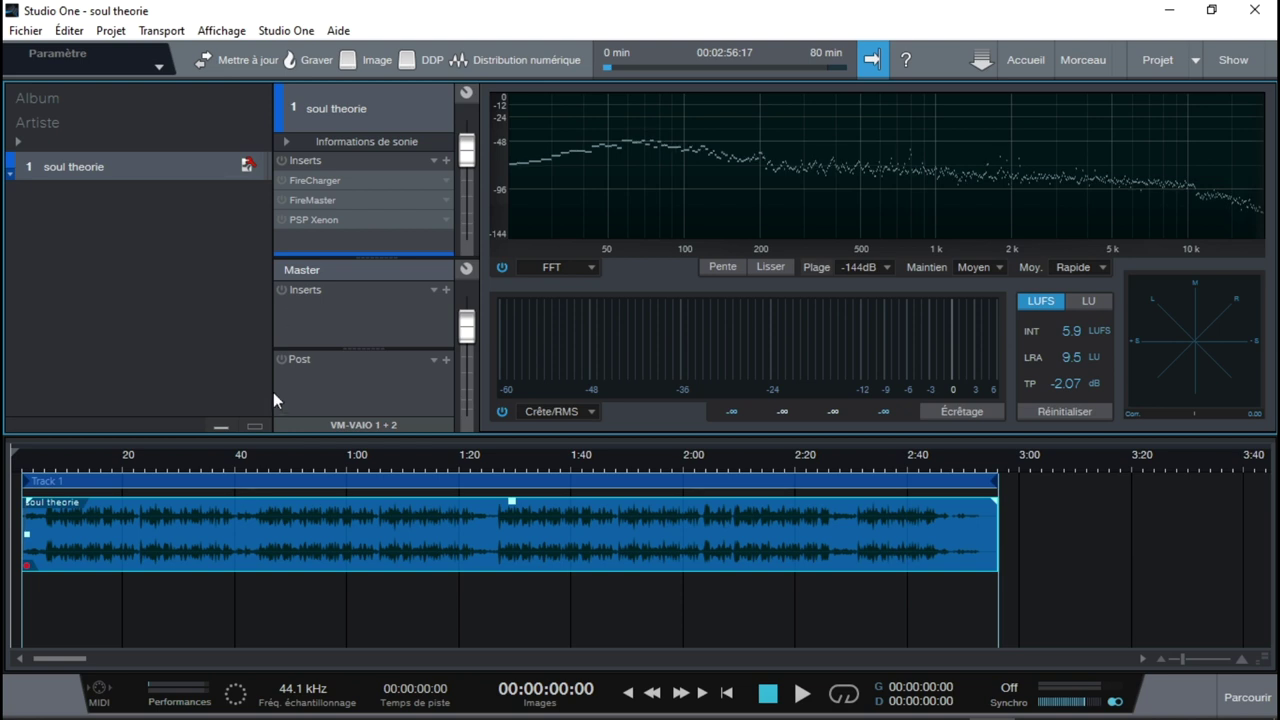
Switch to Studio One and inspect the PSP Xenon limiter inserted on the soul theorie track, closing its window when done
click(309, 220)
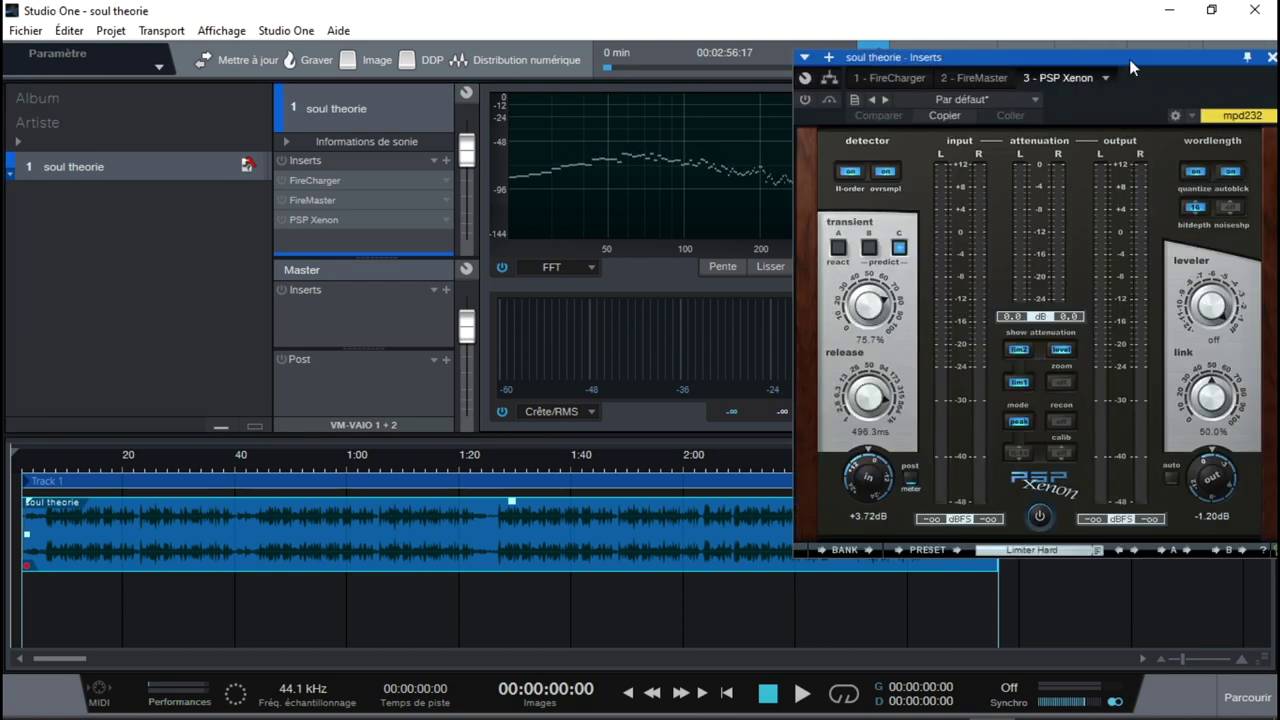
drag(1129, 59, 1085, 58)
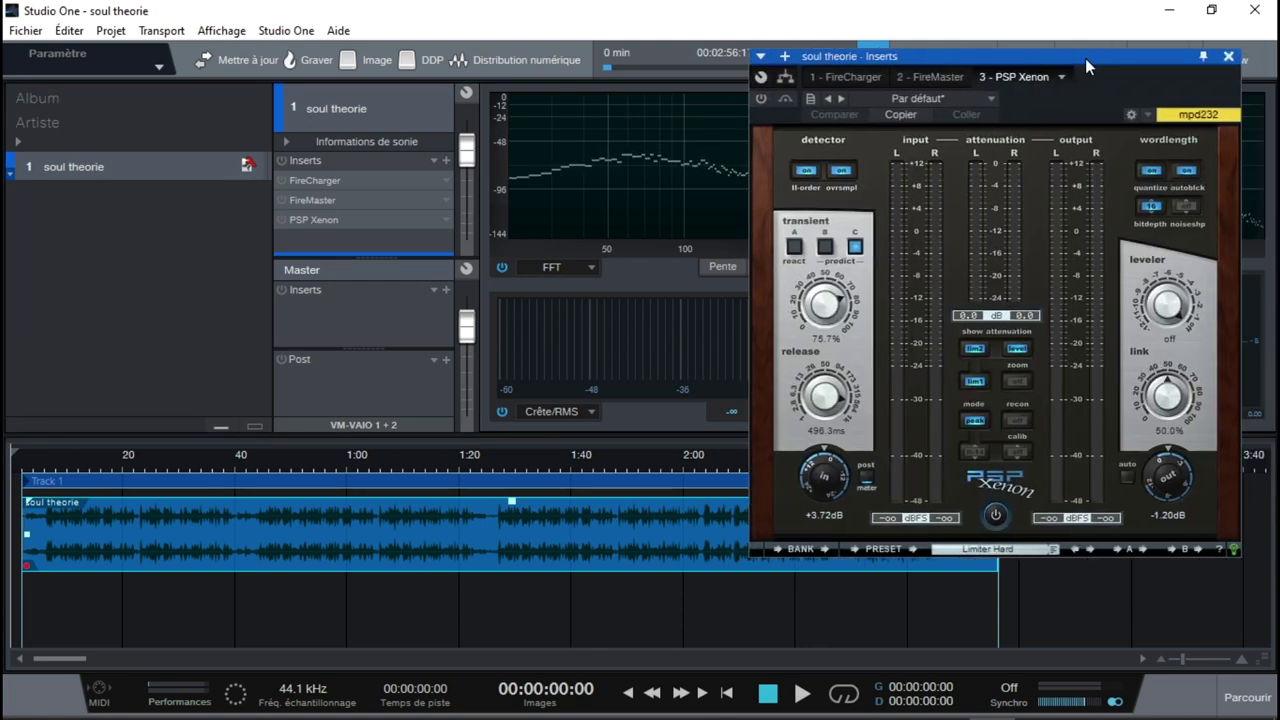
click(1227, 57)
Show the track's FireCharger and FireMaster inserts in two separate plugin windows placed side by side
double_click(313, 182)
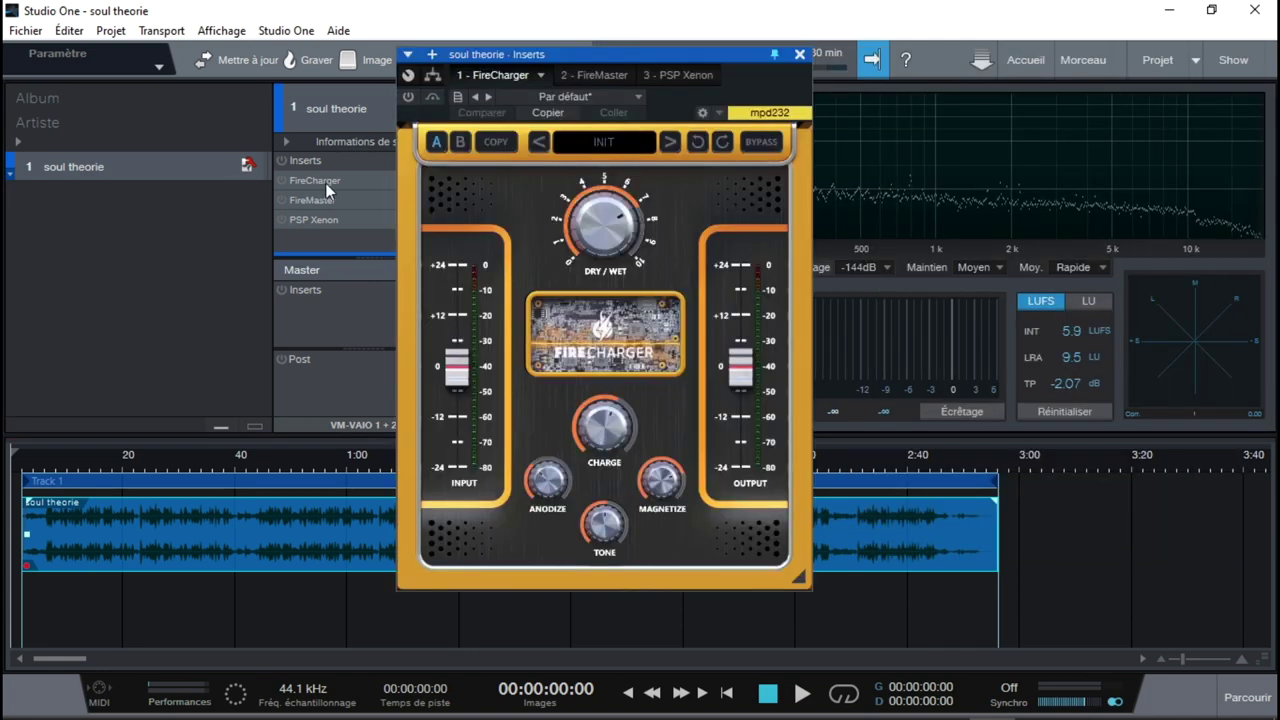
drag(683, 47, 797, 52)
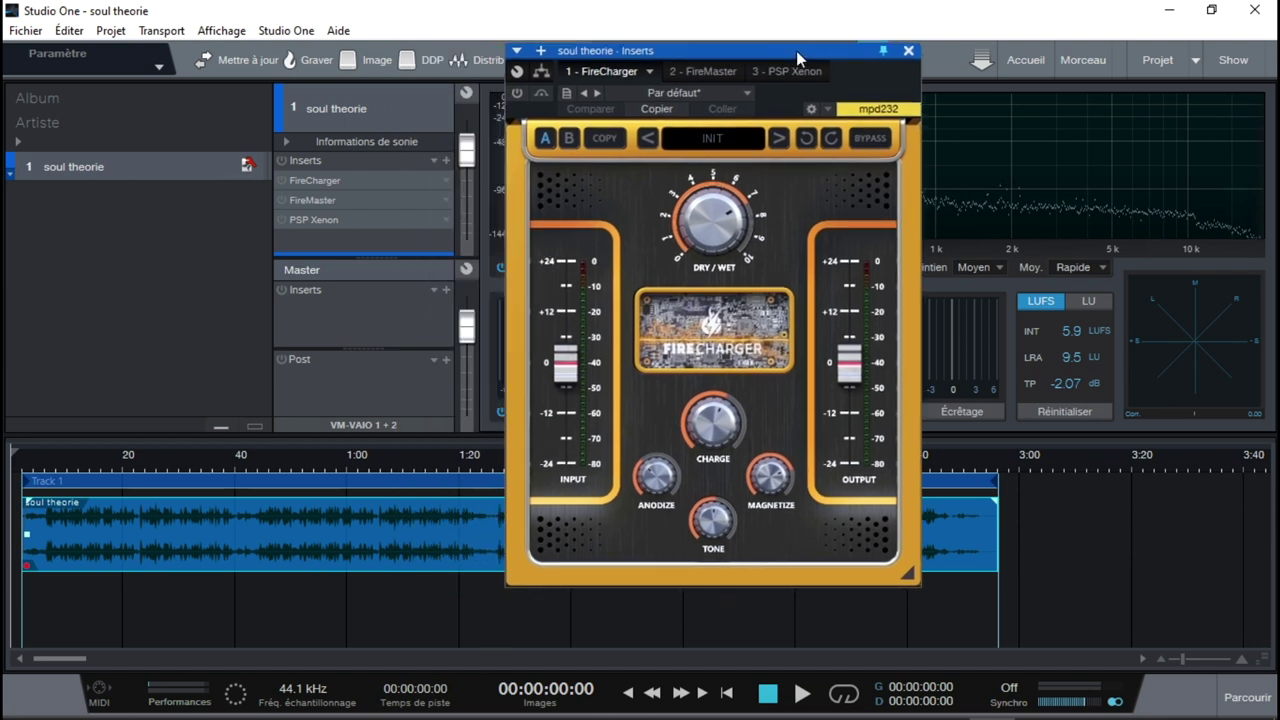
double_click(339, 199)
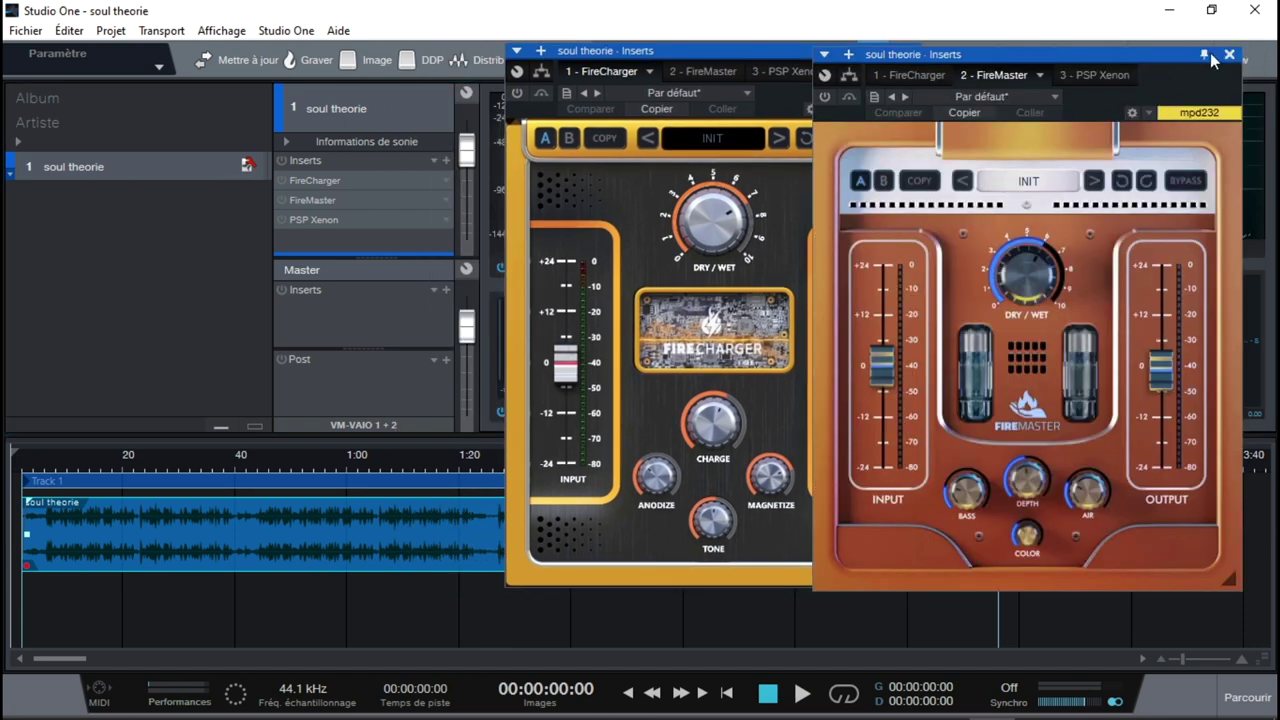
mouse_move(1112, 62)
mouse_down()
mouse_move(1160, 66)
mouse_move(1128, 68)
mouse_up()
drag(714, 54, 622, 61)
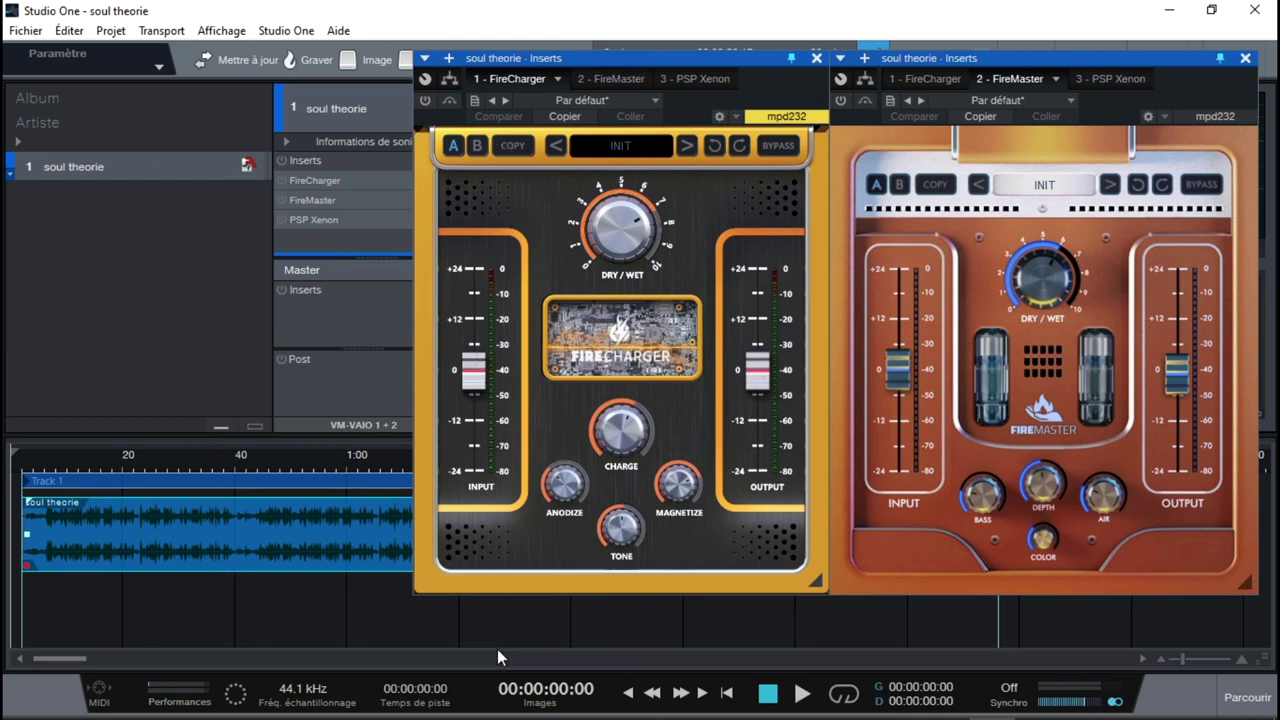
Play the soul theorie track and activate the FireCharger, FireMaster and PSP Xenon inserts one after another
click(800, 695)
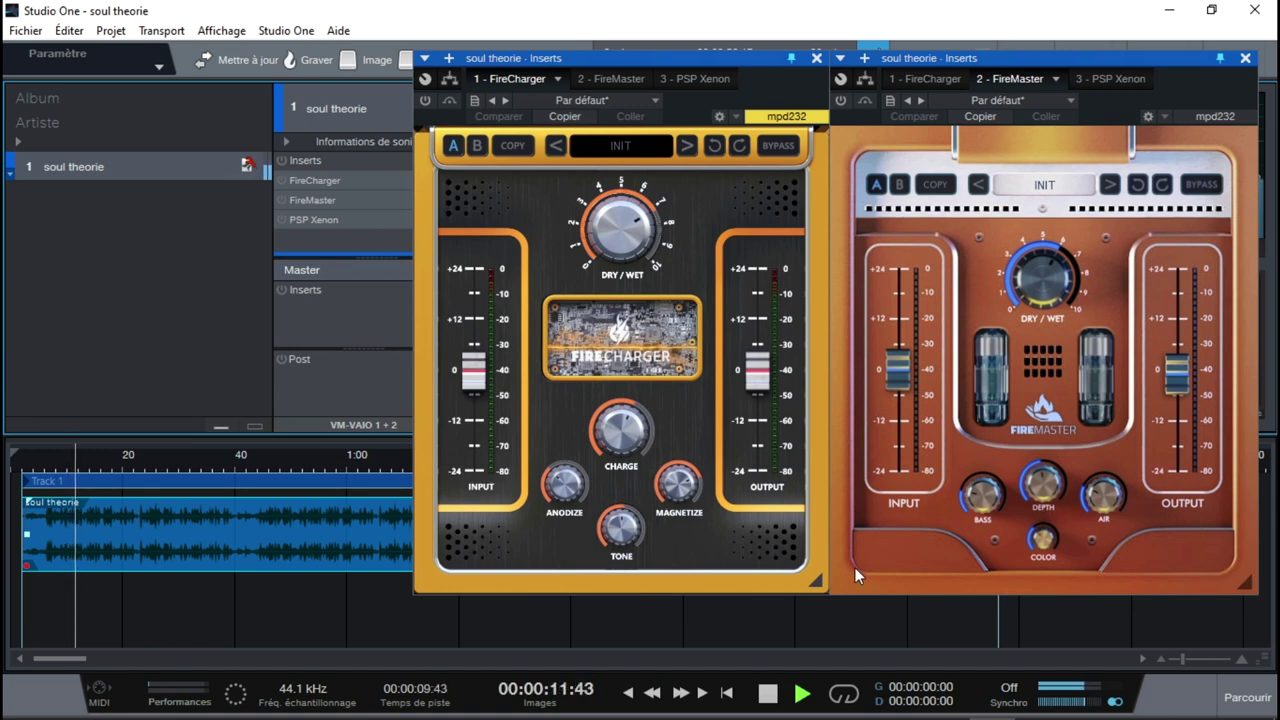
click(425, 101)
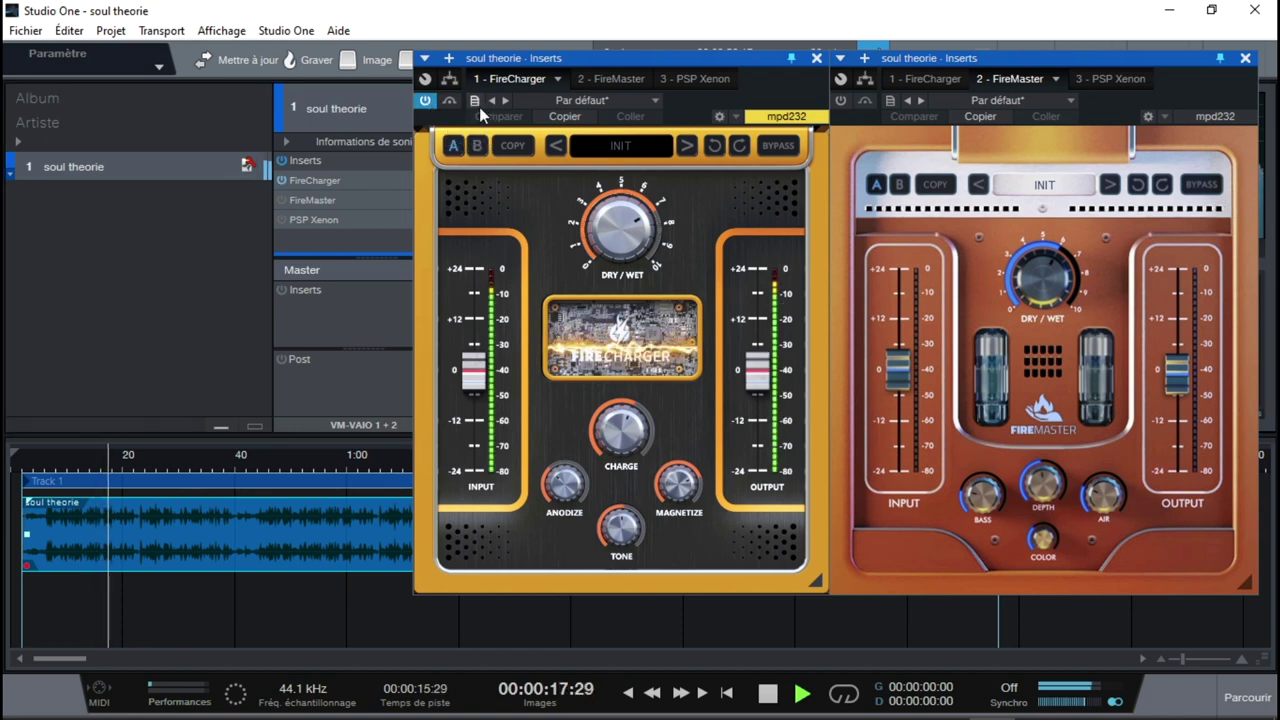
click(840, 101)
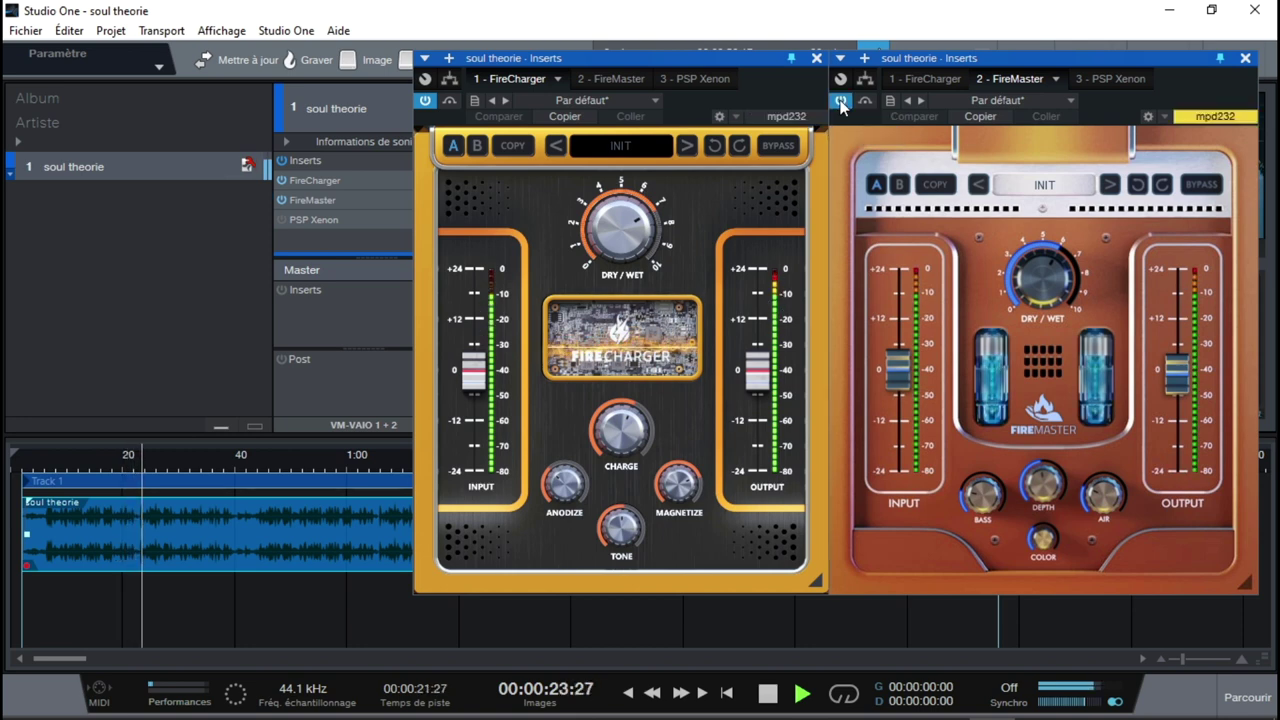
click(282, 218)
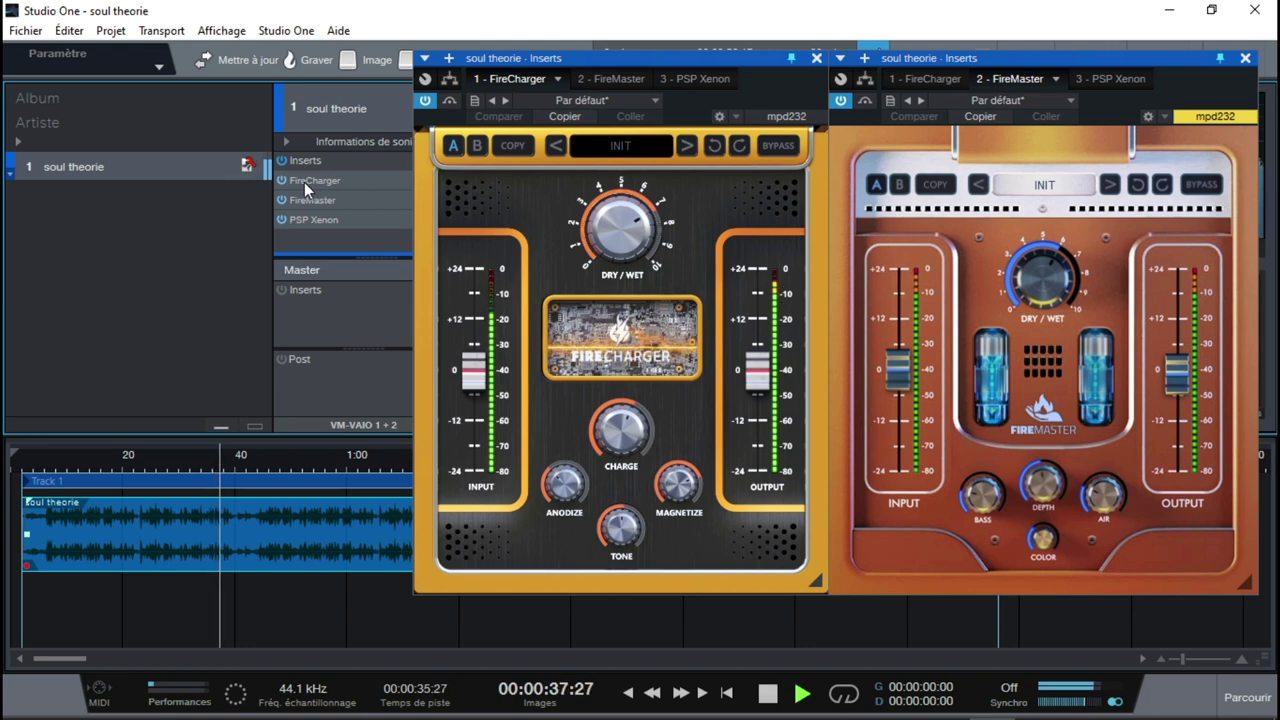
Compare the track without and with its whole insert chain by bypassing and reactivating all inserts, ending playback after listening
click(282, 161)
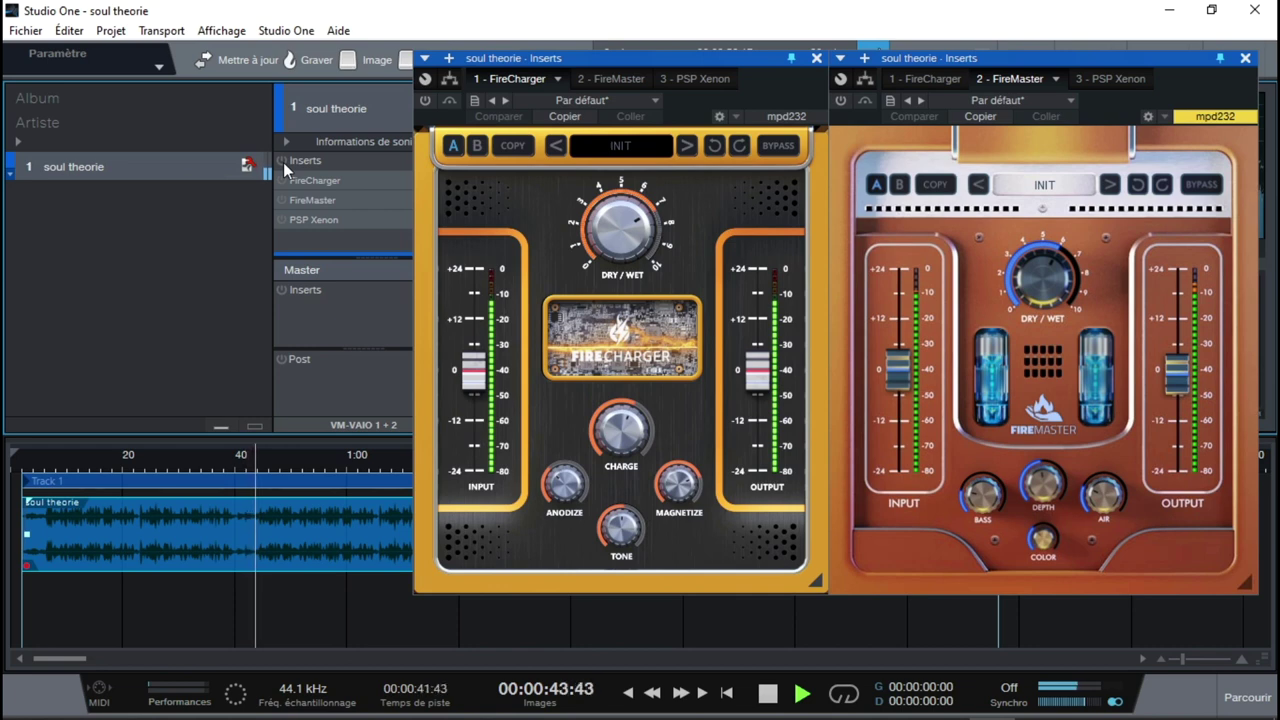
click(282, 161)
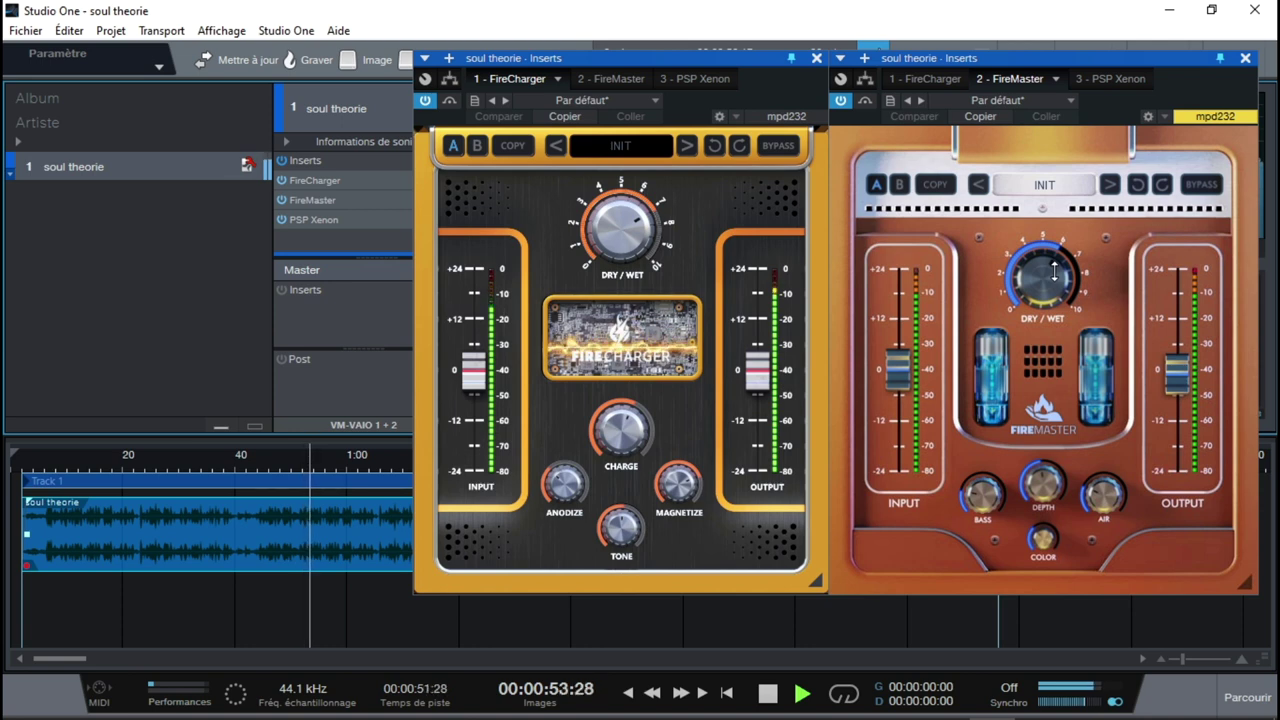
key(space)
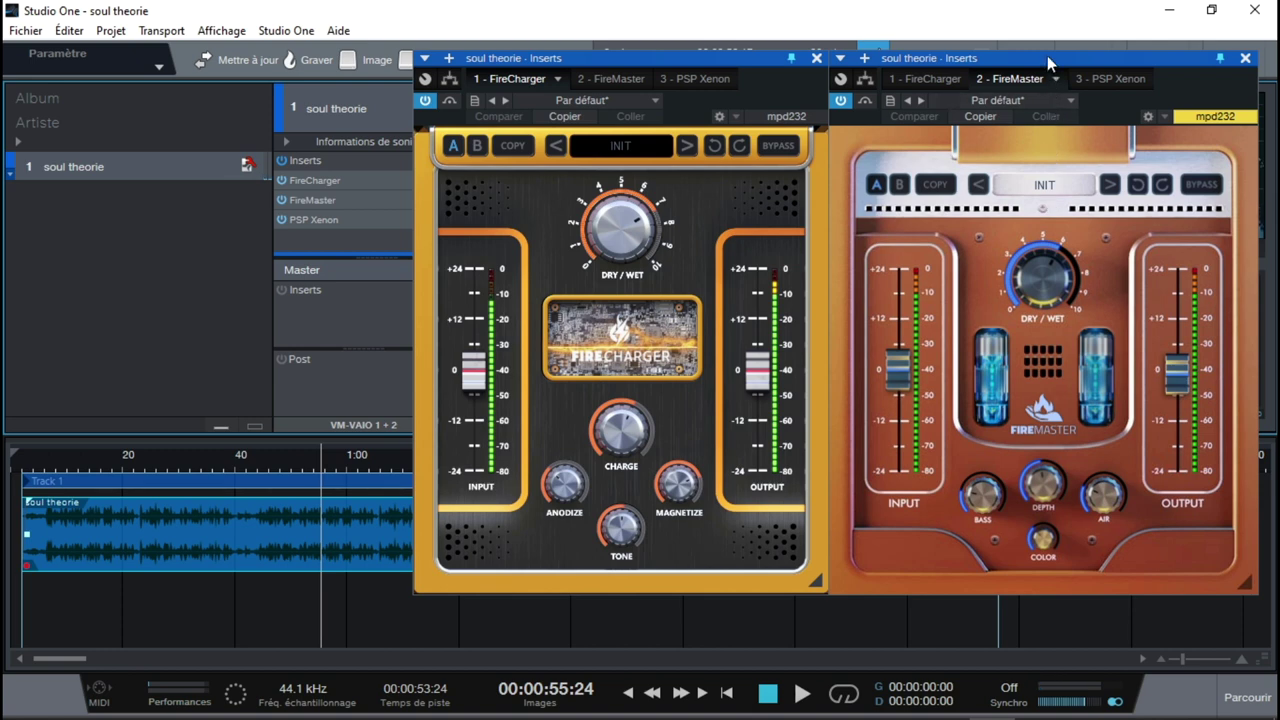
Space the two plugin windows apart and sweep FireMaster's Dry/Wet to 100% and back to about halfway
drag(1043, 63, 1050, 65)
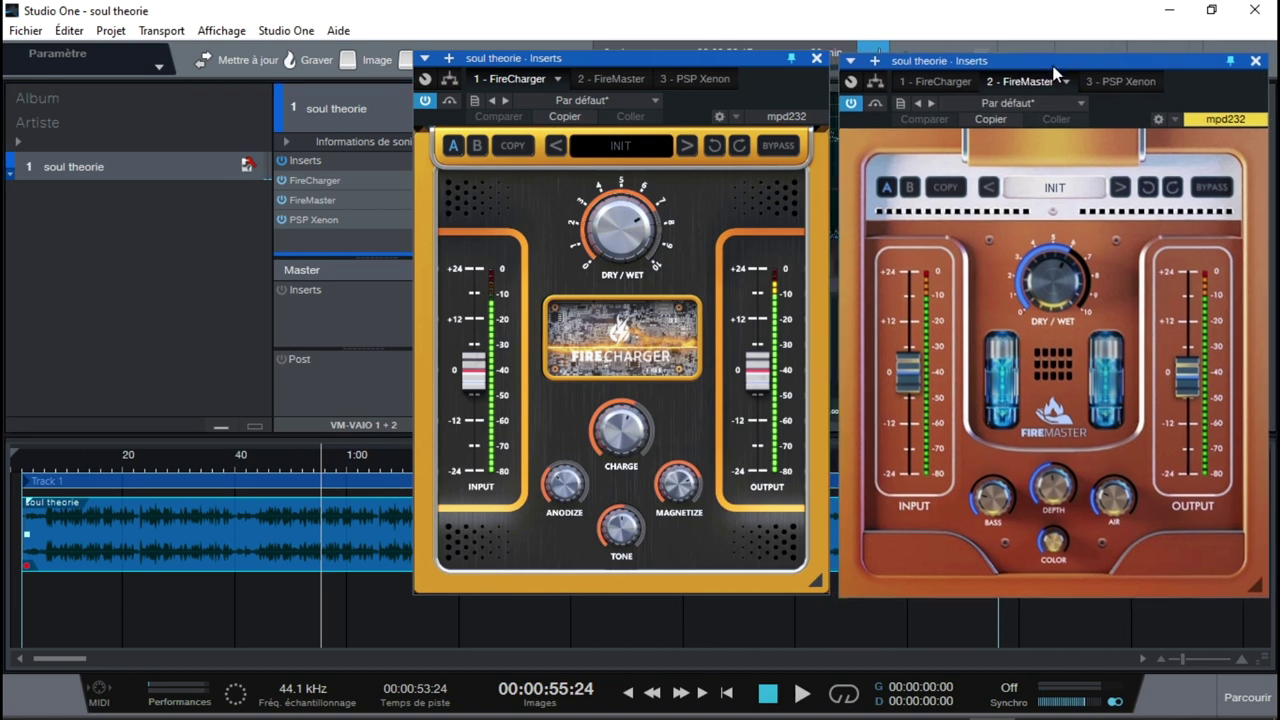
drag(747, 64, 702, 62)
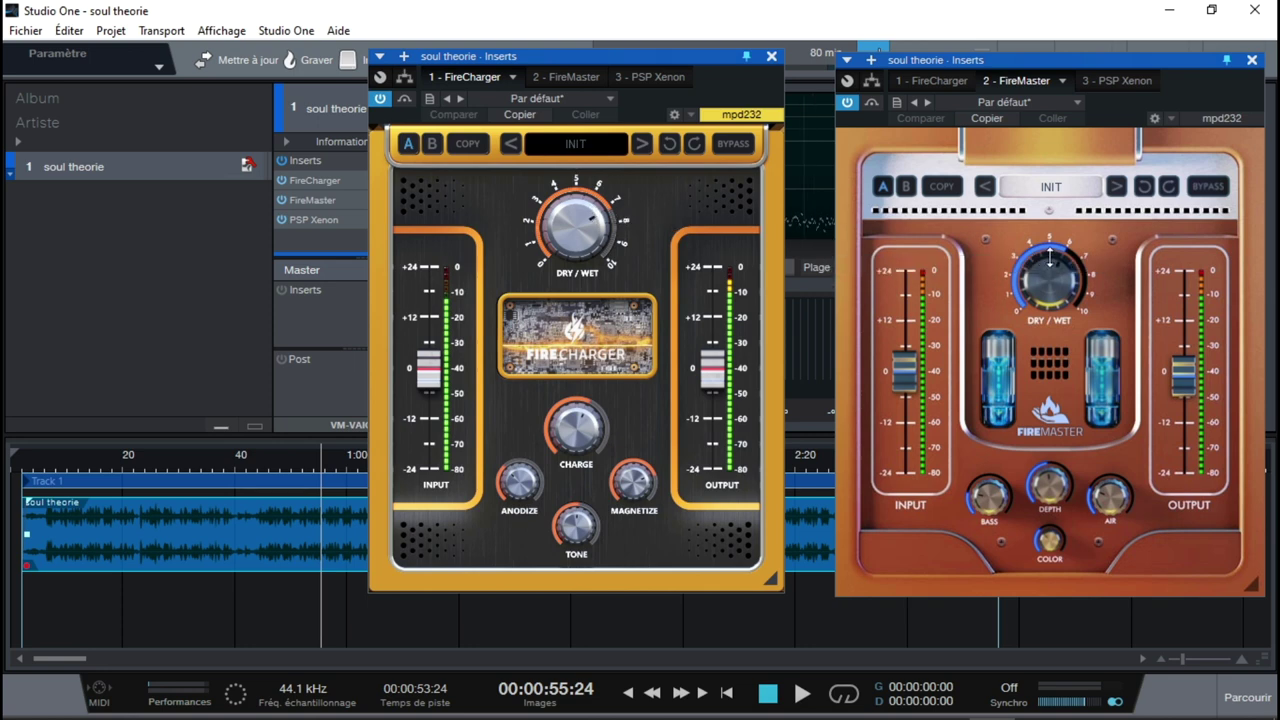
drag(1060, 283, 1060, 279)
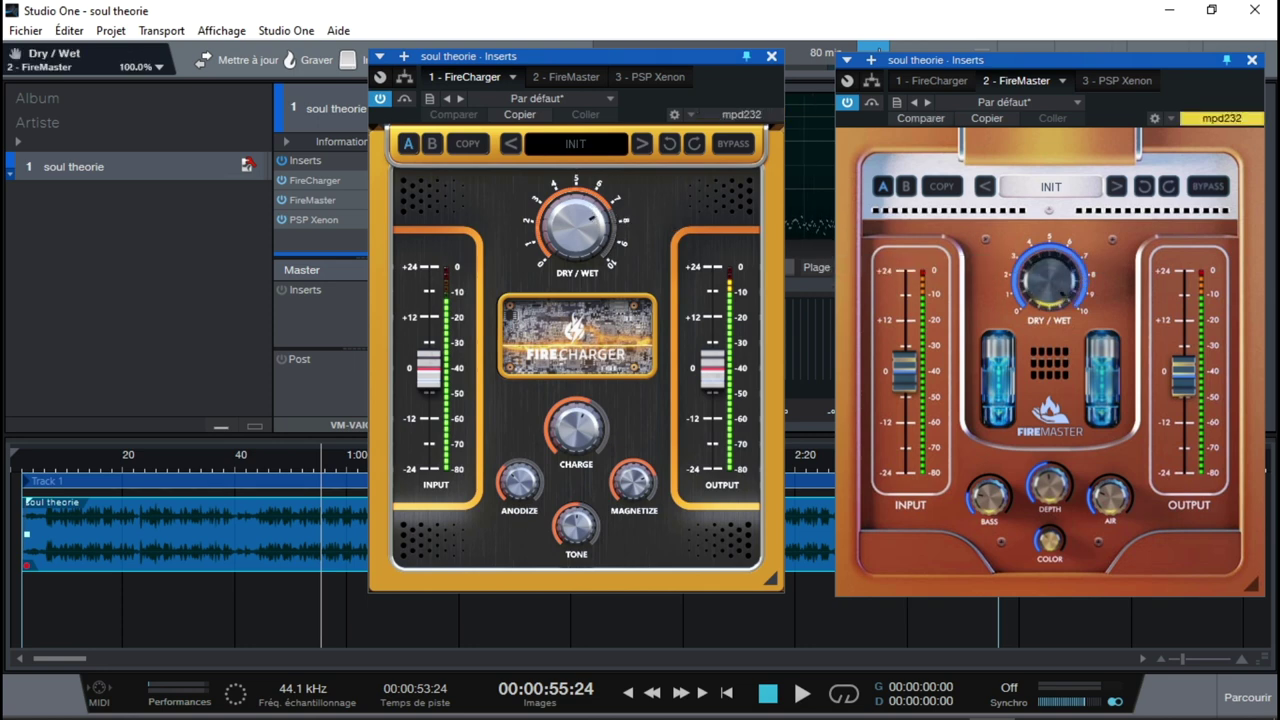
drag(1060, 279, 1060, 330)
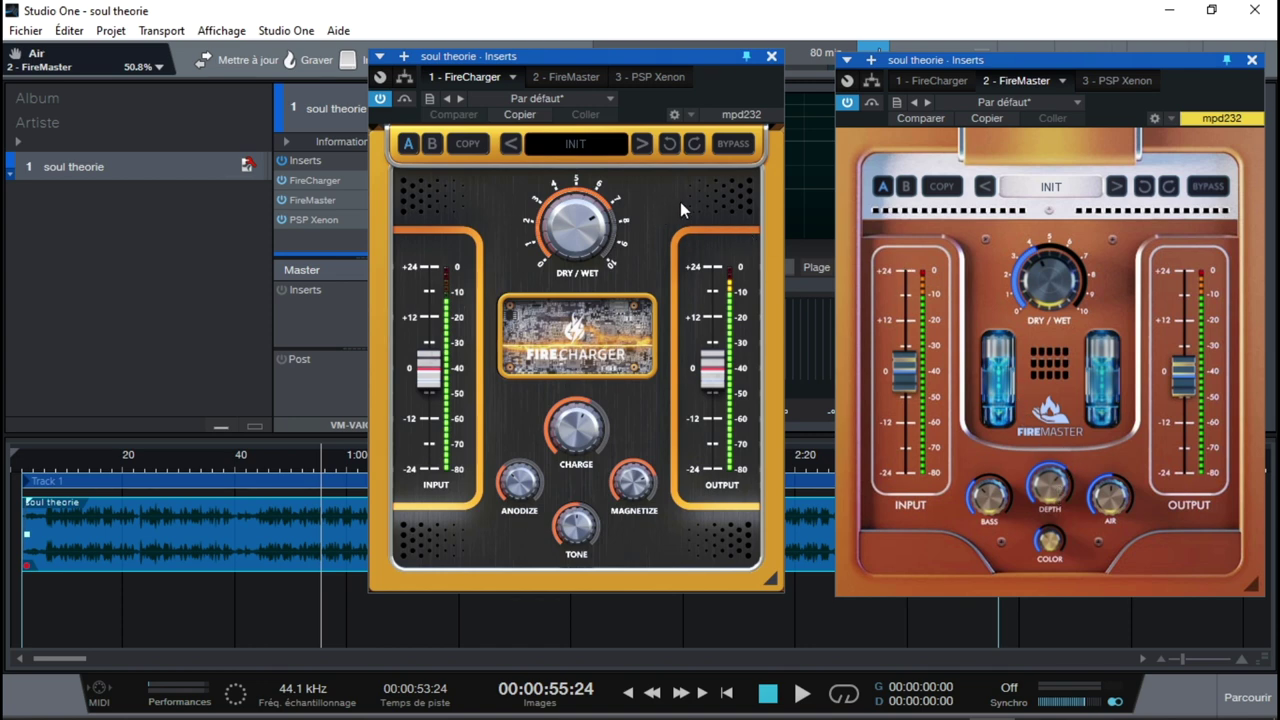
Zero the Dry/Wet and processing knobs in both FireCharger and FireMaster, with FireCharger's Tone at -100%
drag(580, 205, 582, 212)
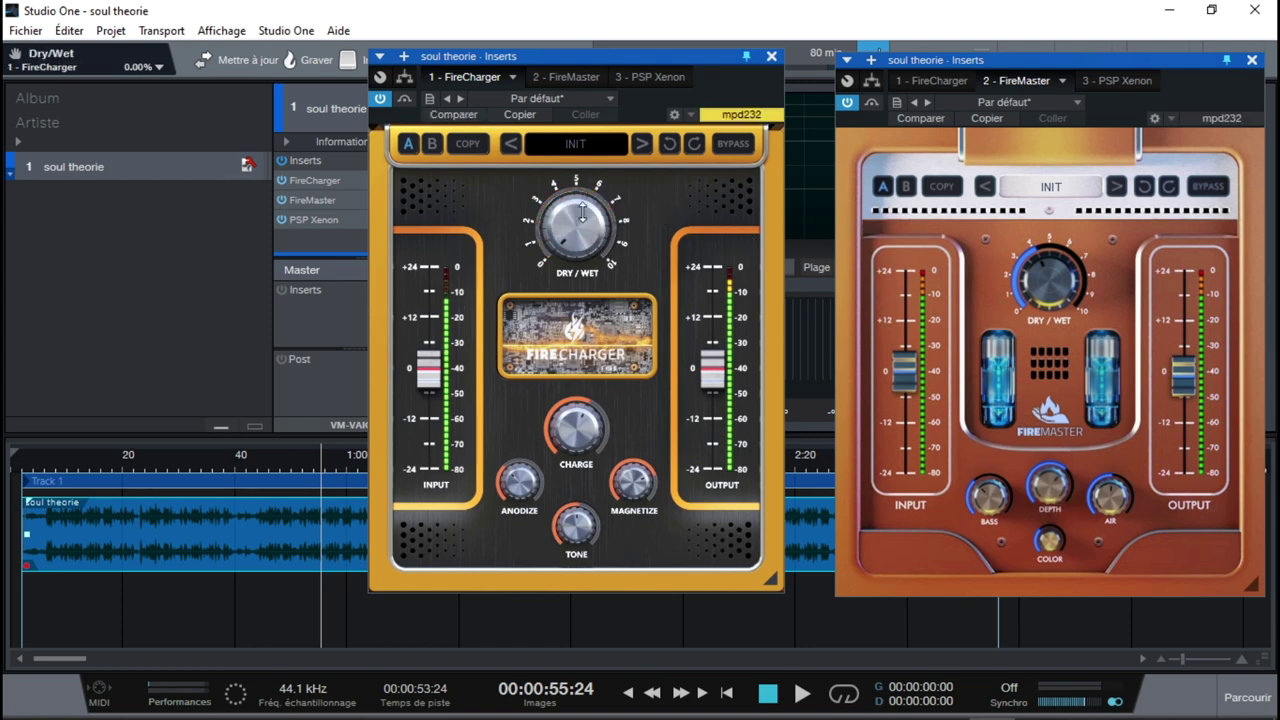
click(1058, 264)
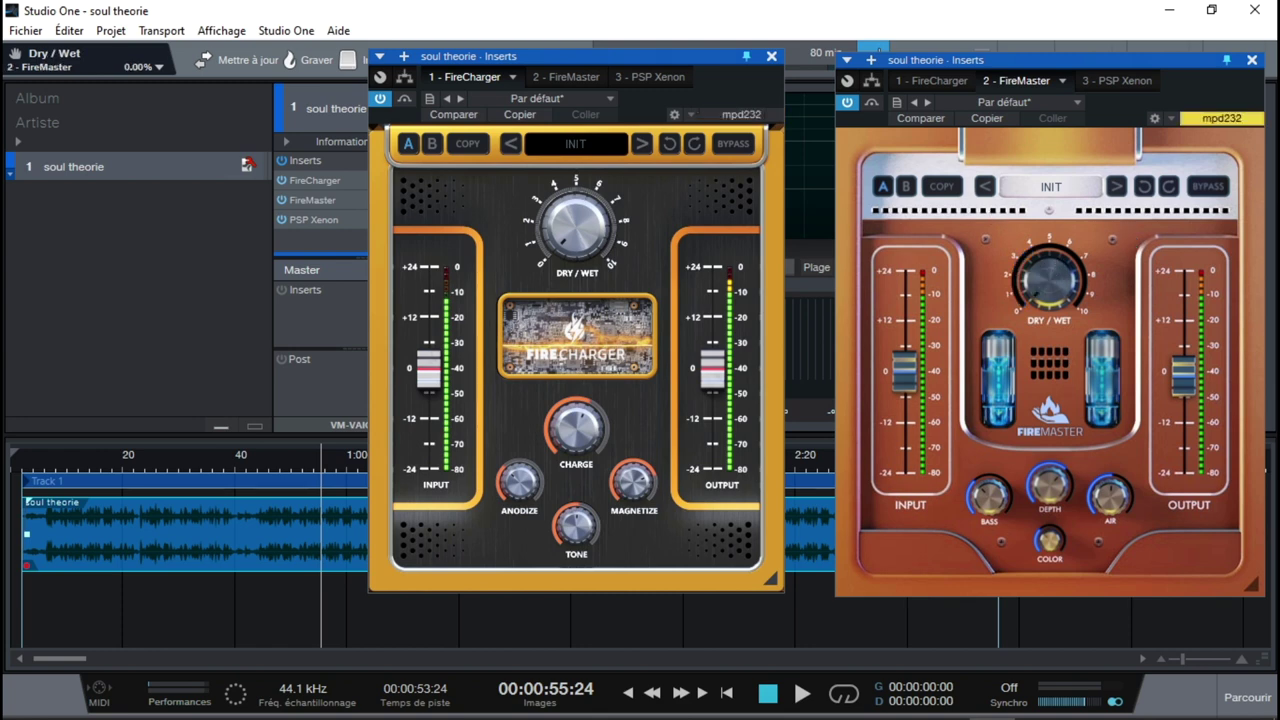
click(572, 425)
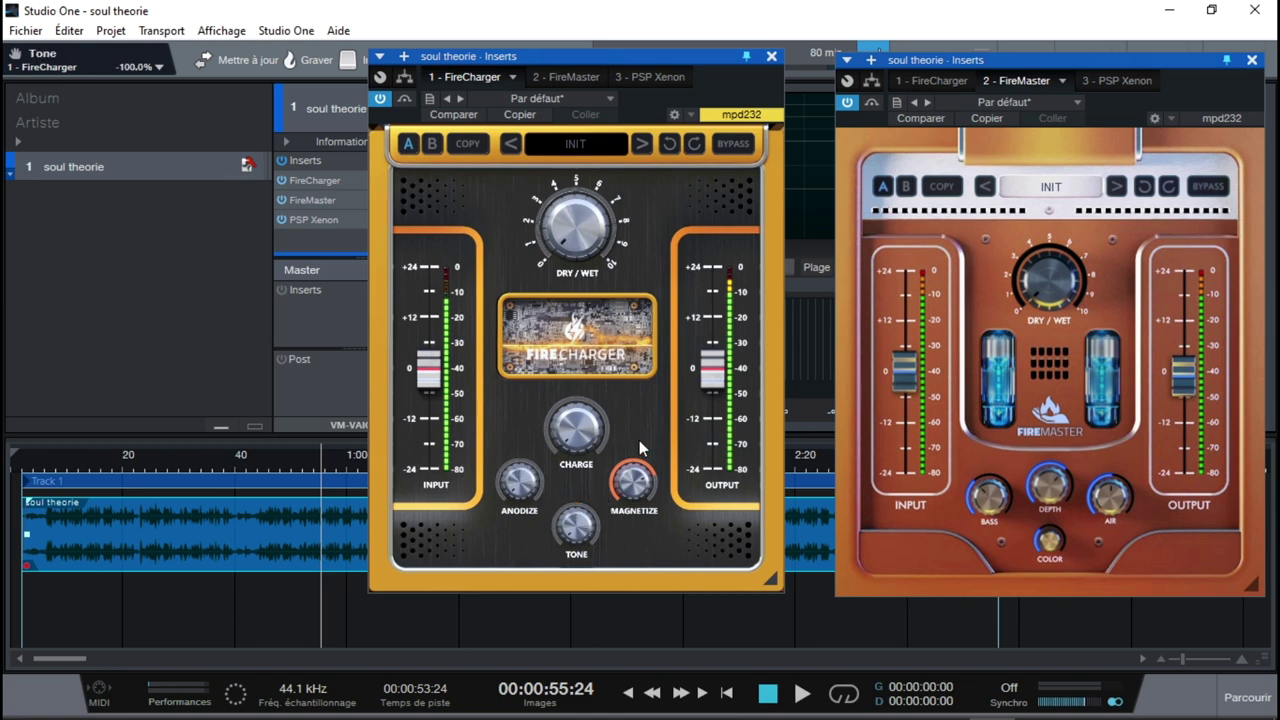
click(985, 497)
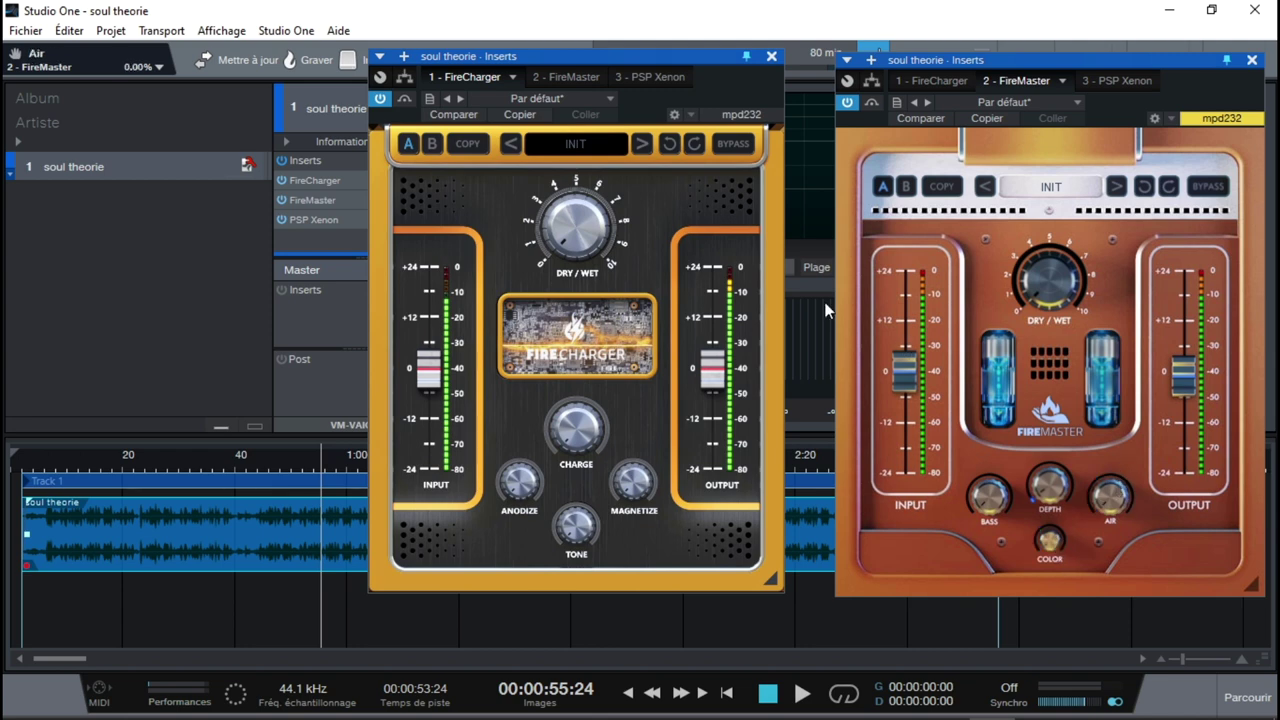
Deactivate the PSP Xenon insert and play the soul theorie track from its beginning
click(281, 220)
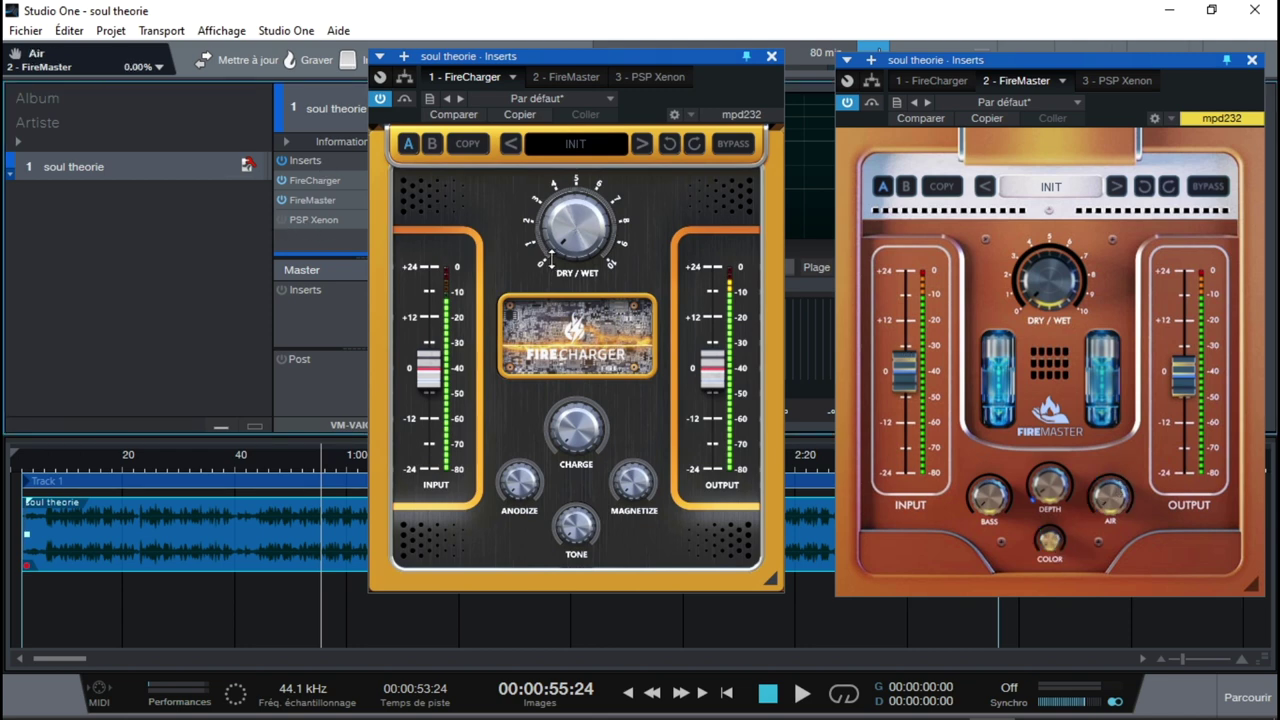
key(space)
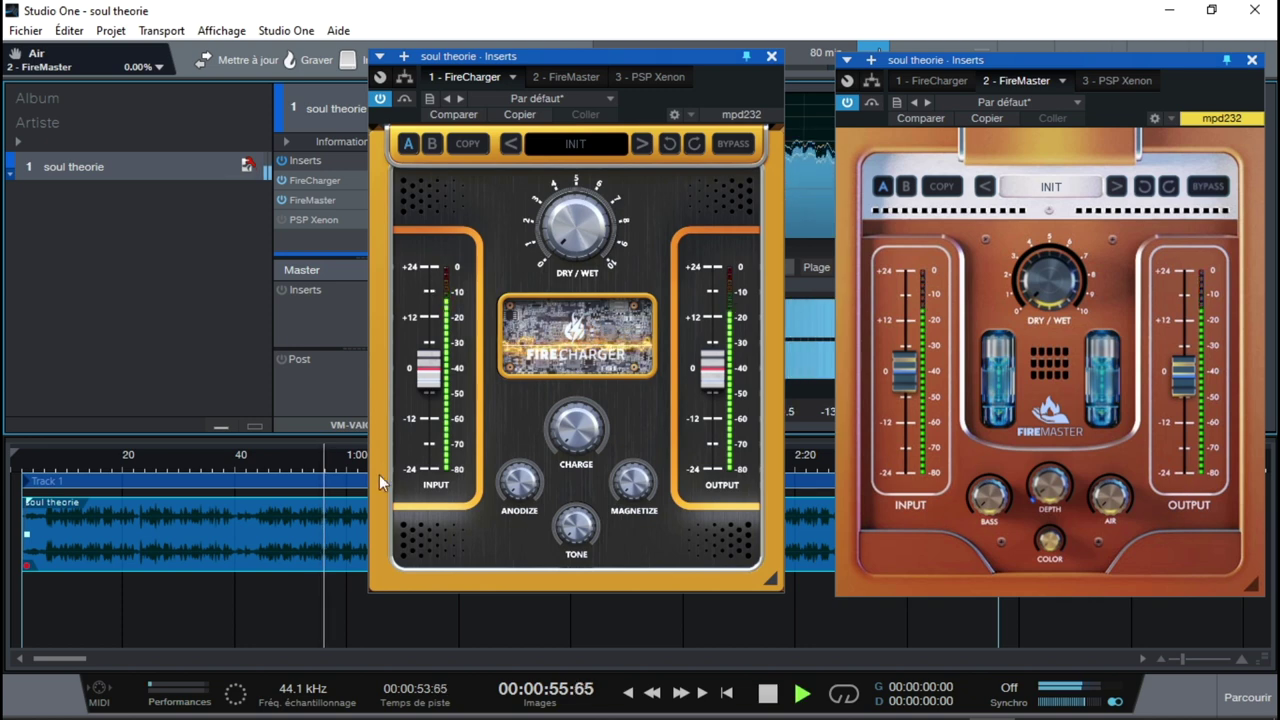
click(726, 692)
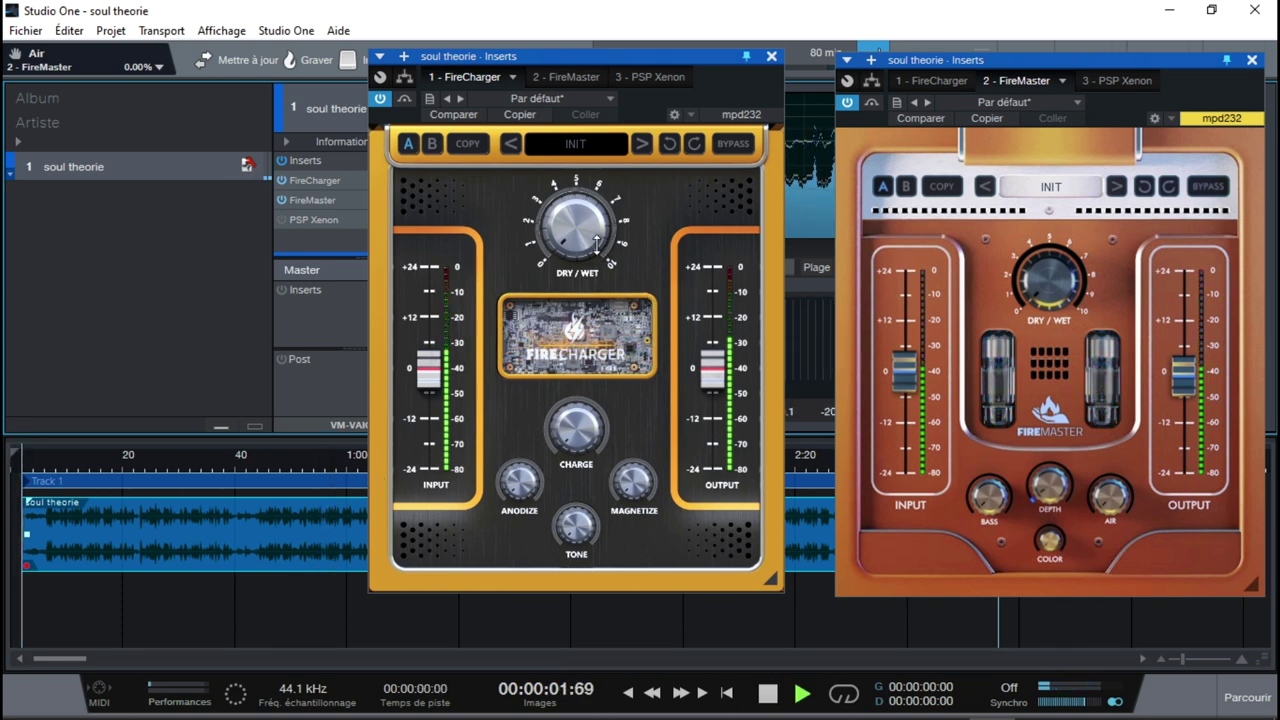
Raise FireCharger's Dry/Wet to fully wet and its Charge to about 36% during playback
drag(575, 225, 575, 150)
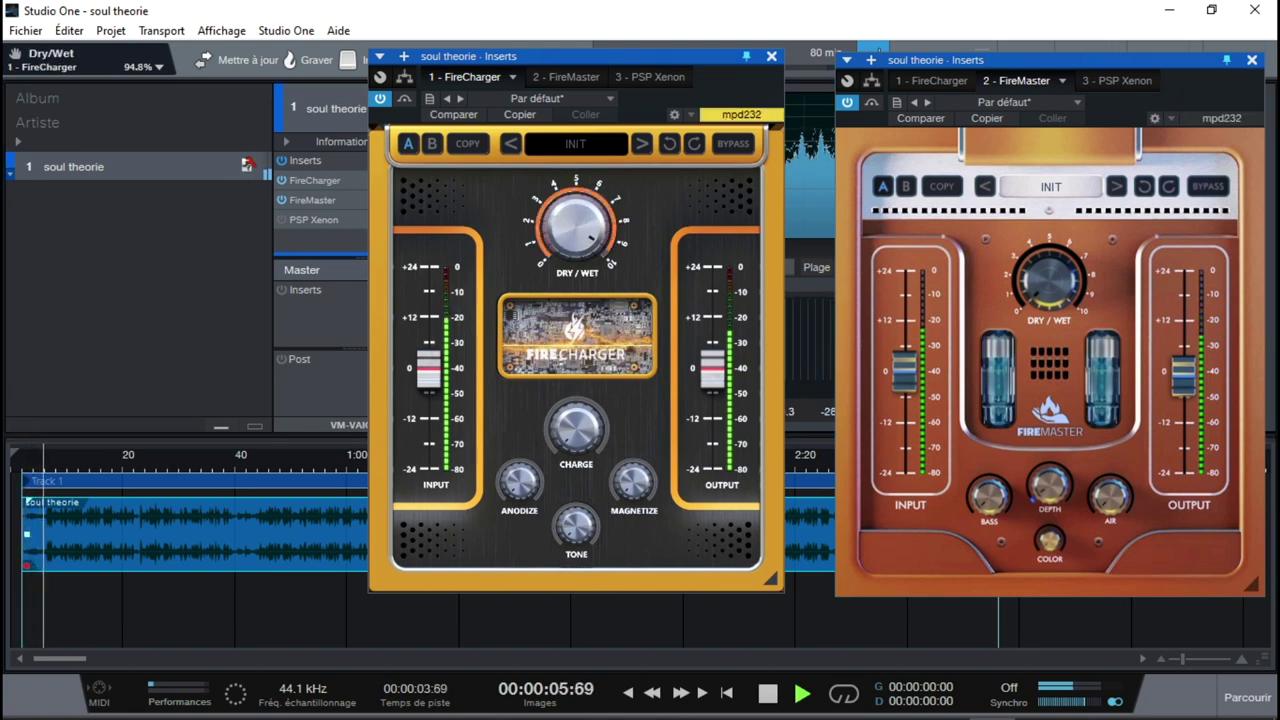
drag(578, 440, 578, 404)
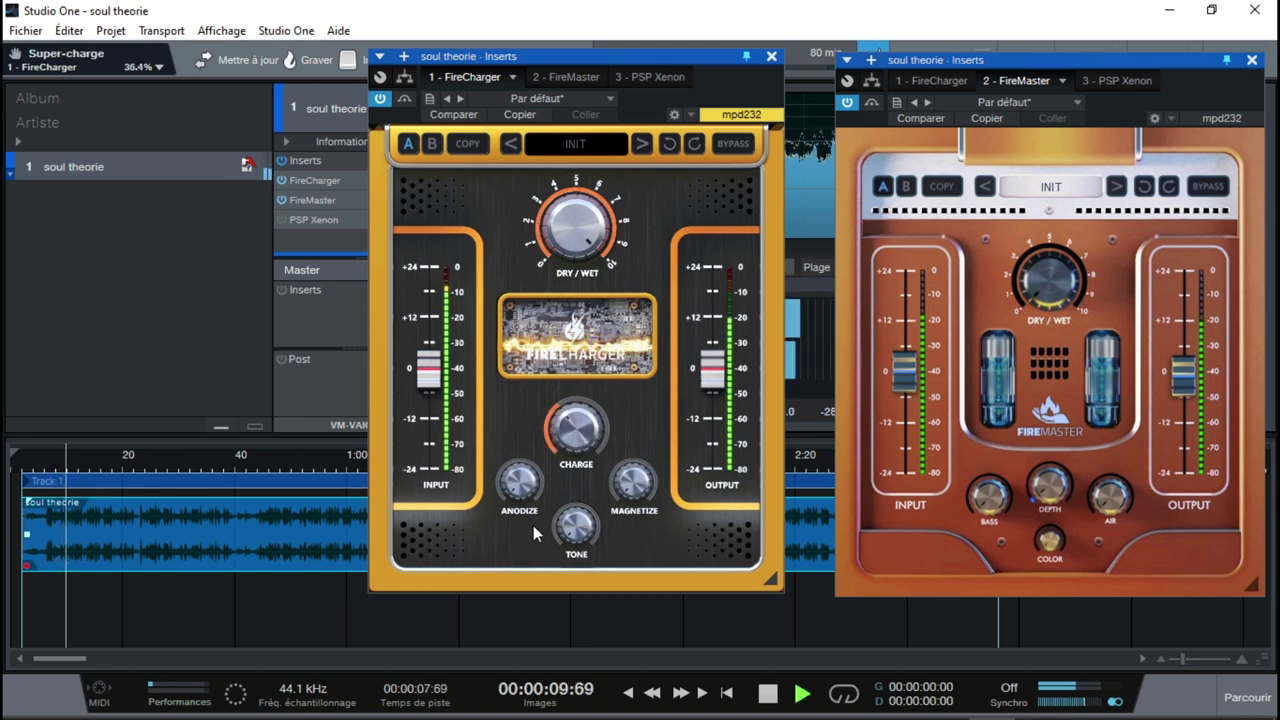
Set FireCharger's Anodize to about 45%, Magnetize to about 57% and Tone to about -8%
drag(518, 482, 518, 455)
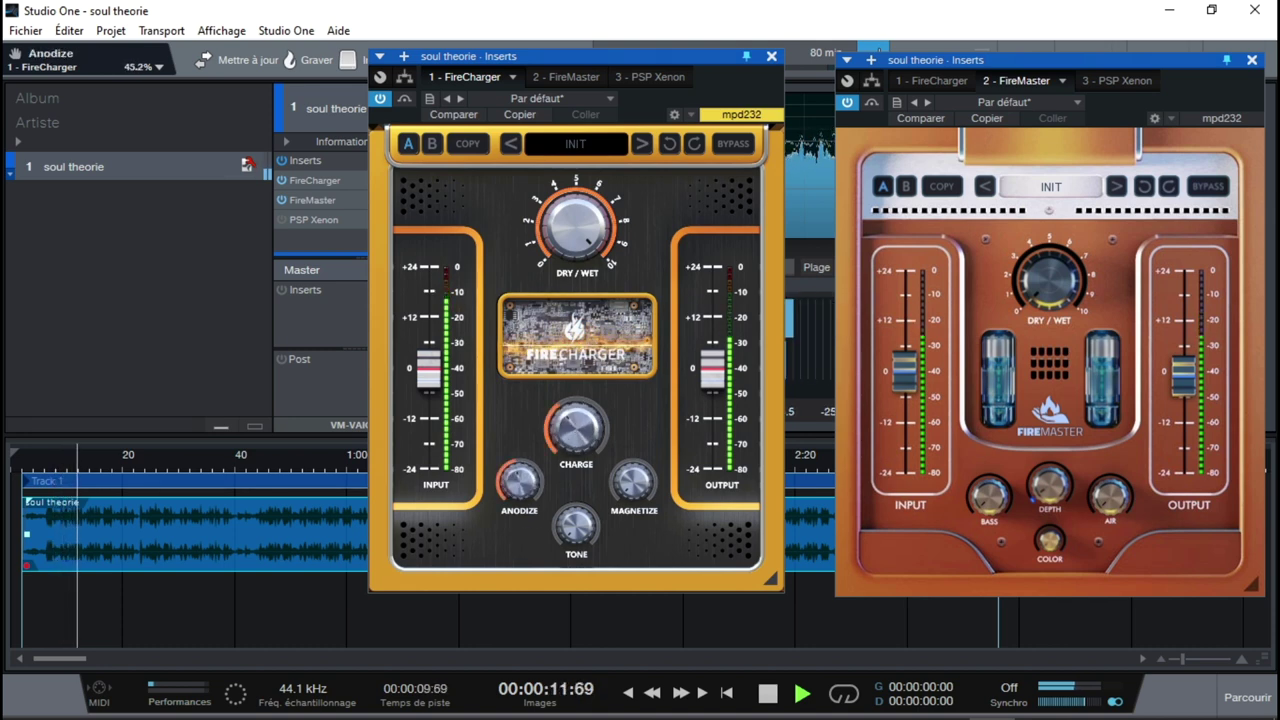
drag(633, 482, 633, 458)
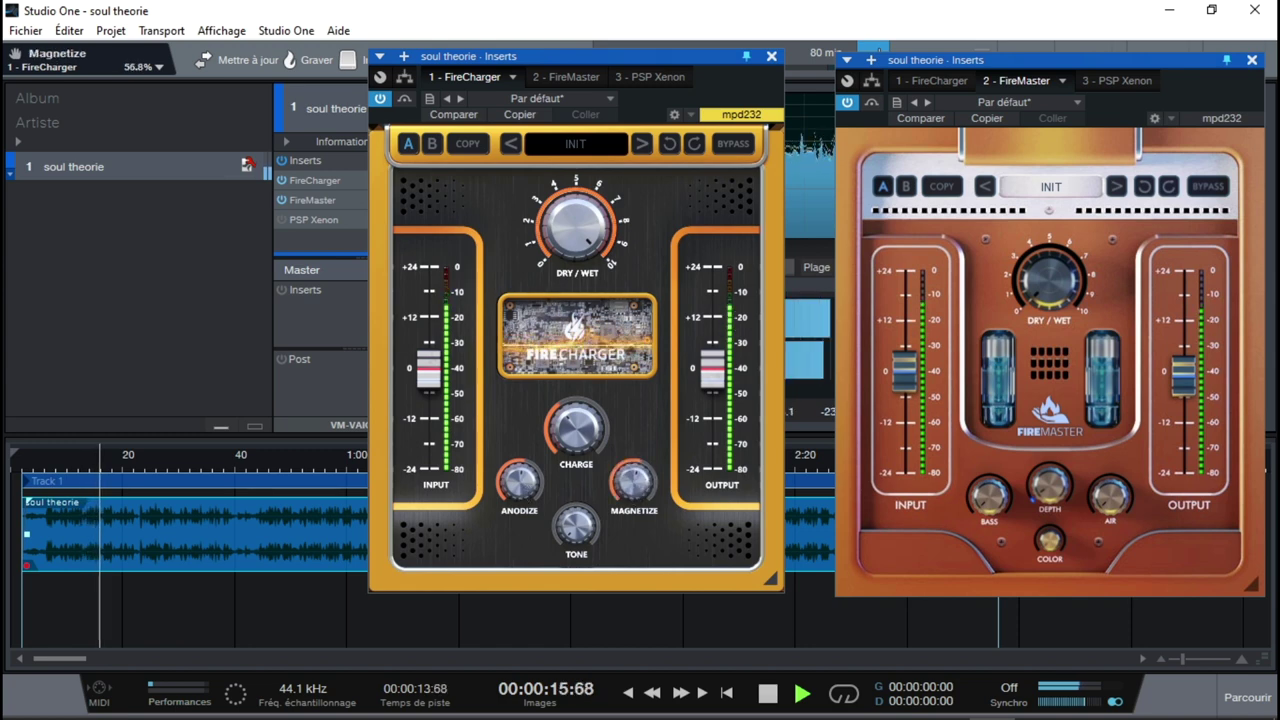
mouse_move(576, 524)
mouse_down()
mouse_move(576, 540)
mouse_move(576, 522)
mouse_up()
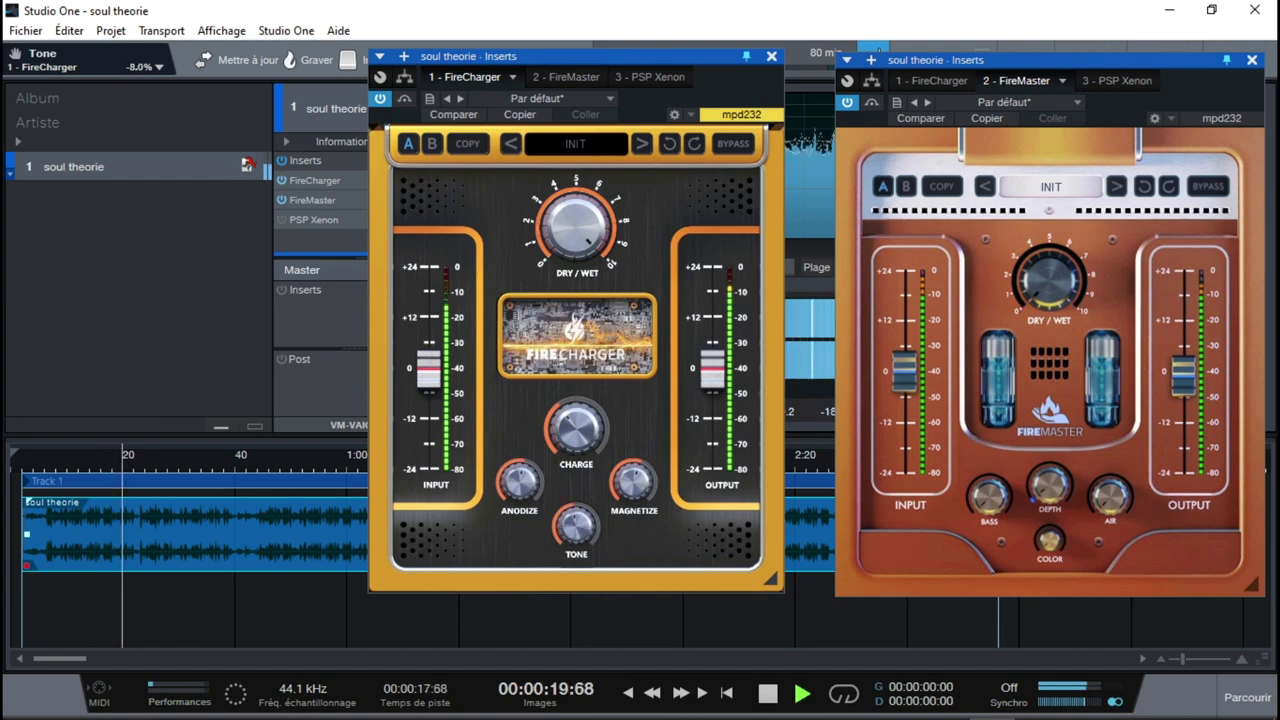
Close the FireMaster window and shift the FireCharger window to uncover more of the spectrum analyzer
click(1251, 60)
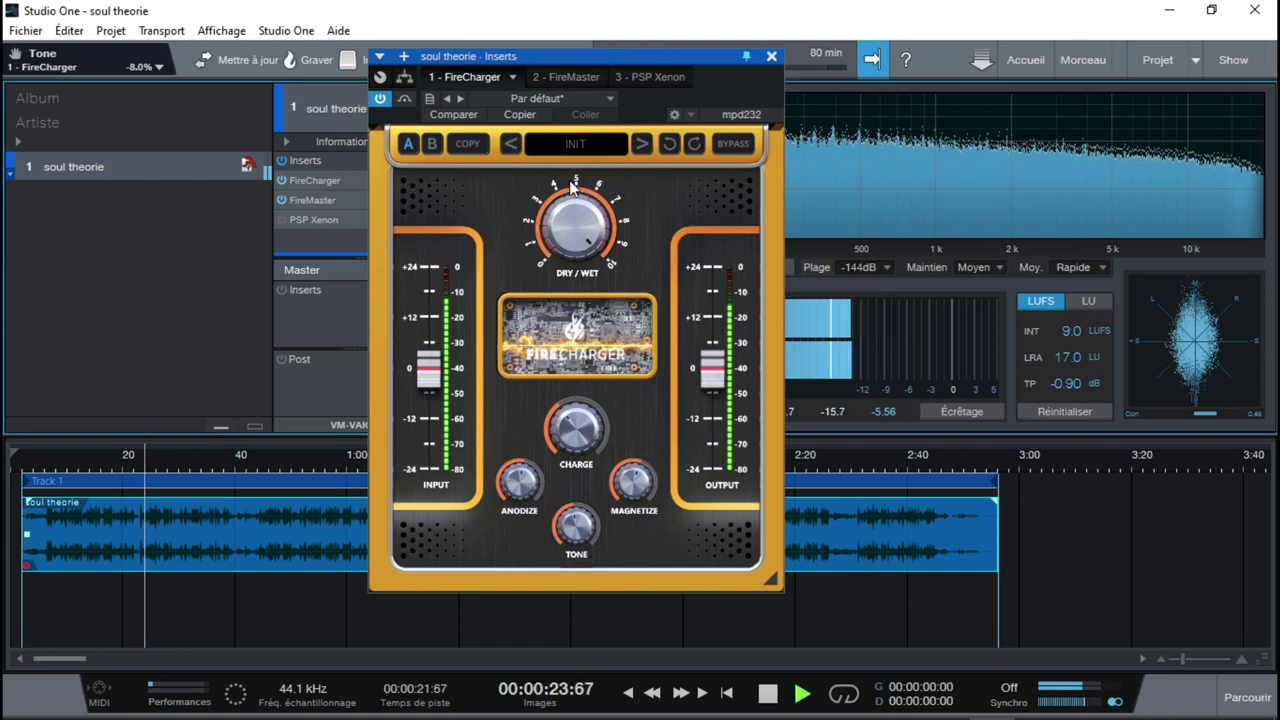
drag(603, 59, 547, 53)
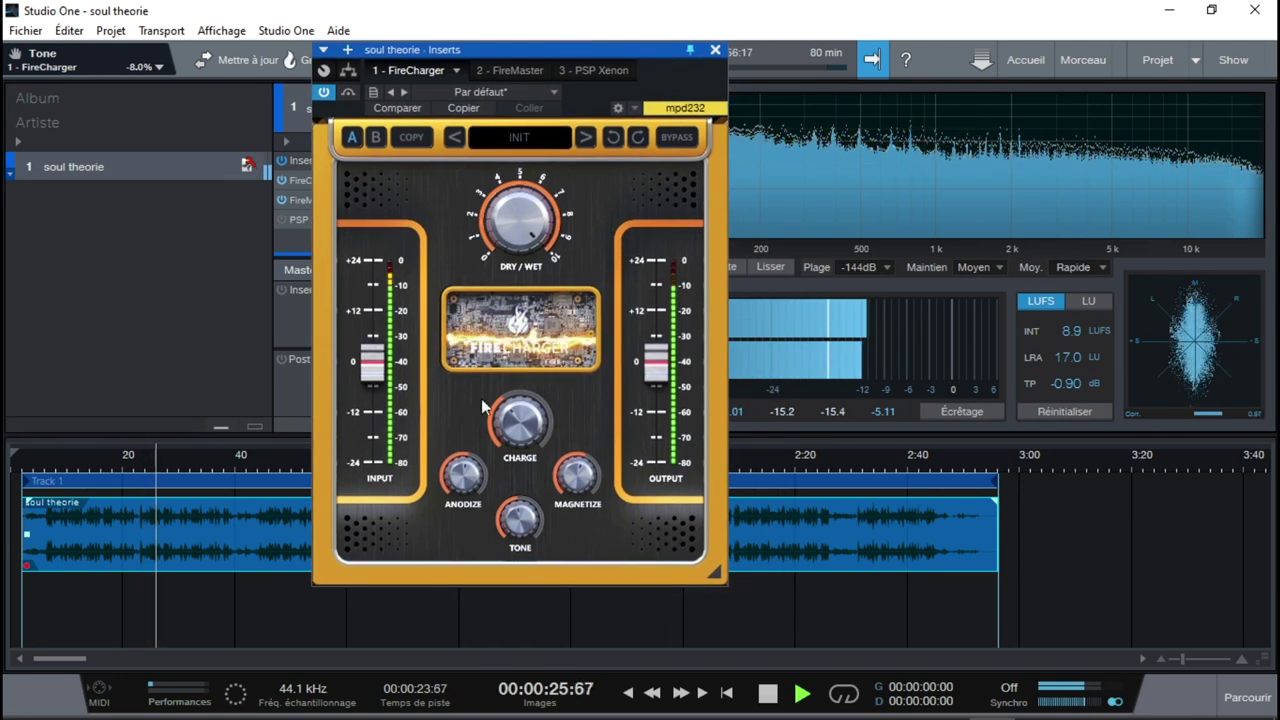
mouse_move(1001, 155)
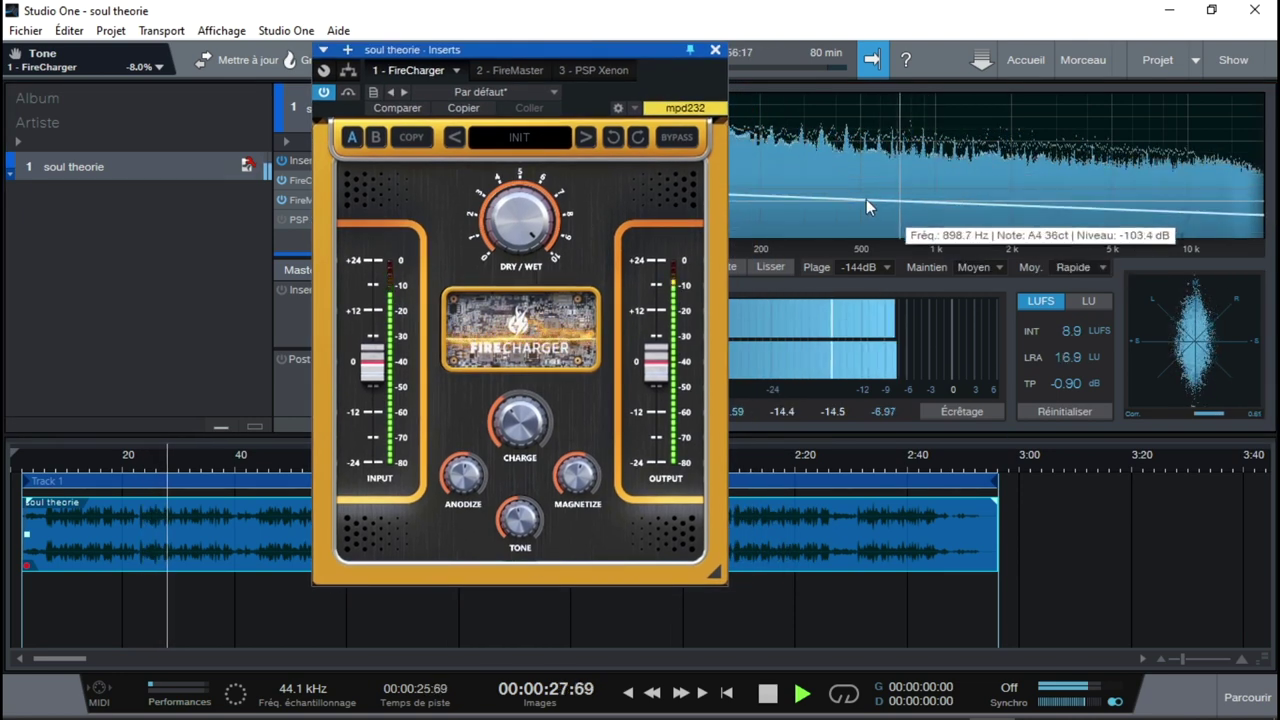
Switch FireCharger off and on to compare the unprocessed sound, and move its window clear of the inserts list
click(324, 93)
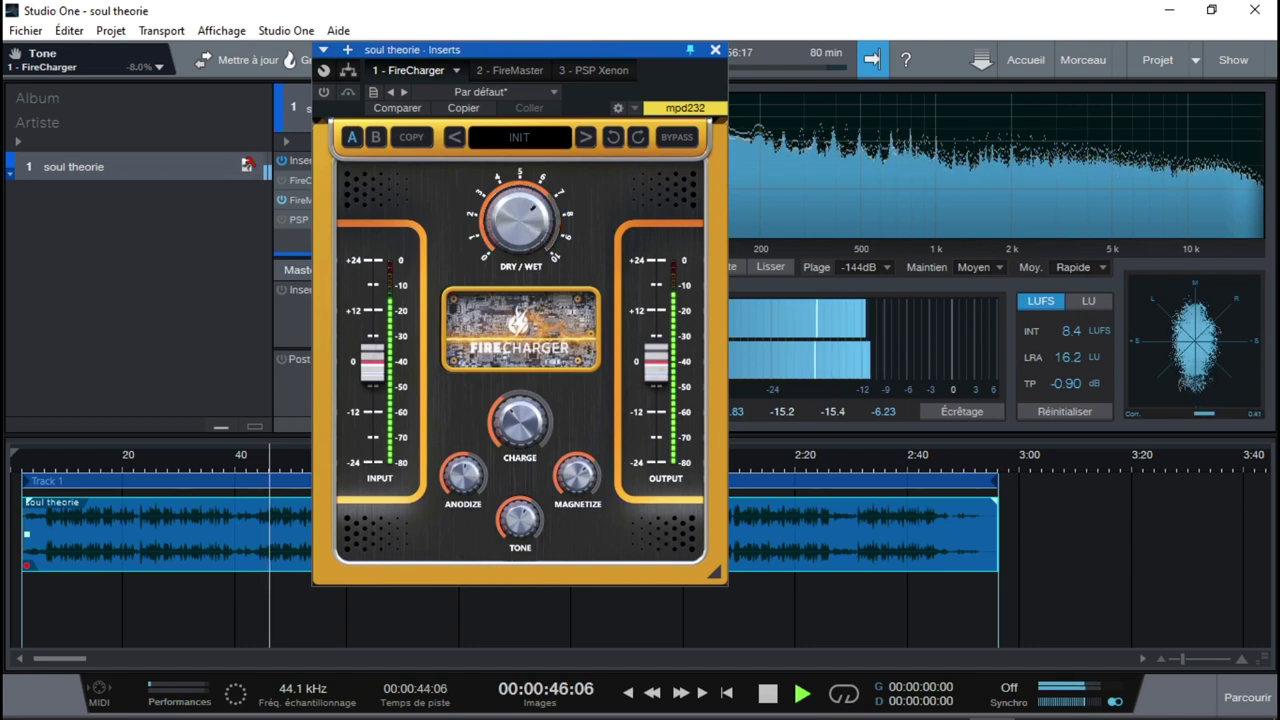
drag(530, 44, 605, 37)
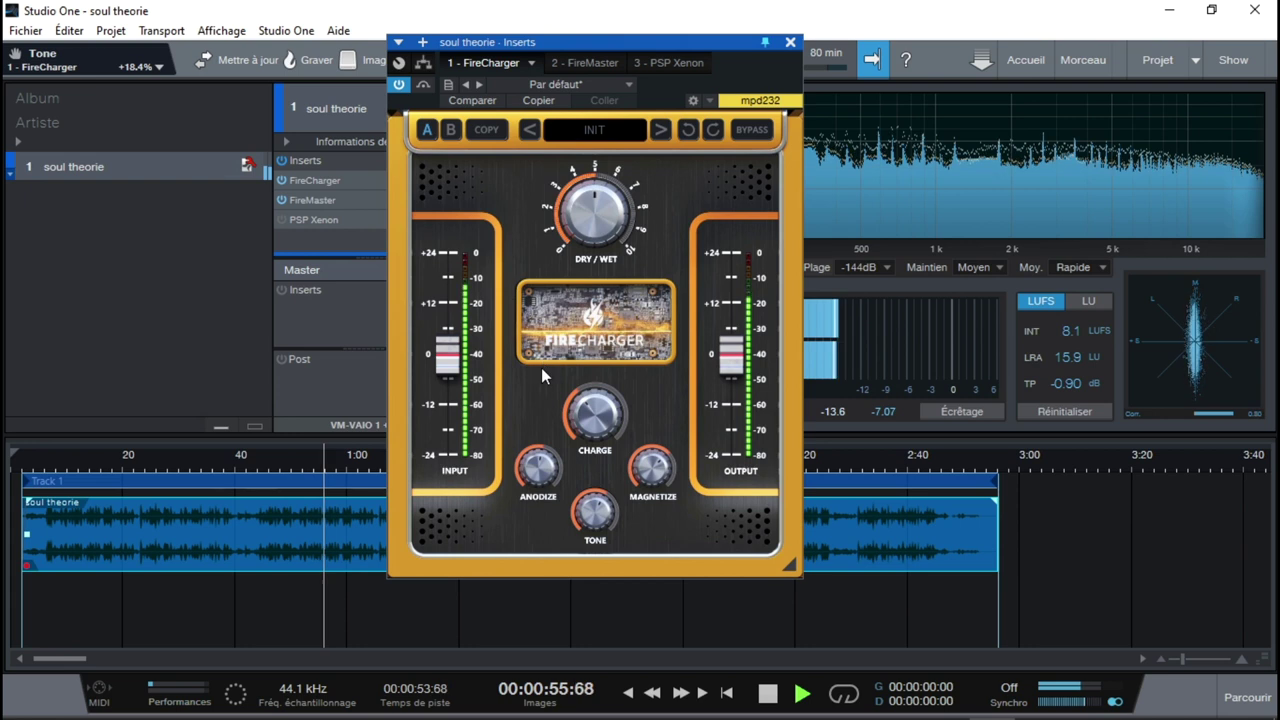
Raise FireCharger's Dry/Wet and Anodize to about 88%, and turn up its Tone and Magnetize
drag(609, 512, 609, 466)
drag(595, 212, 595, 174)
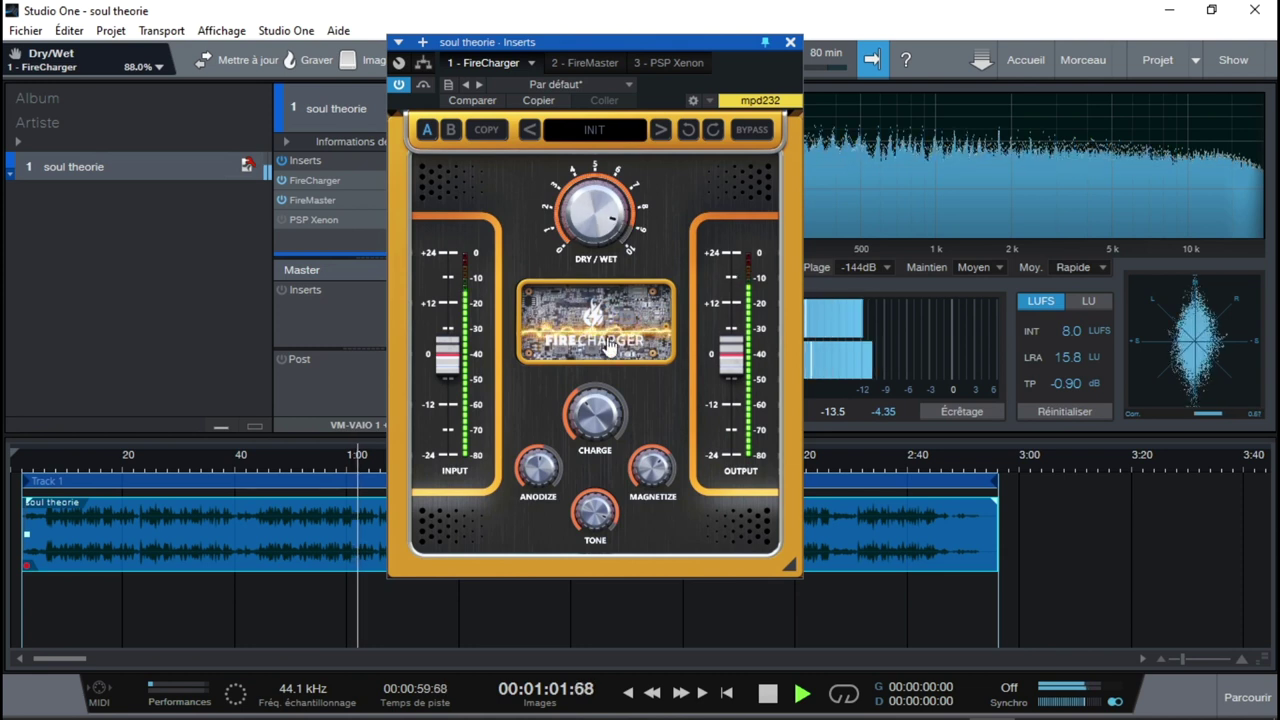
mouse_move(655, 447)
mouse_down()
mouse_move(655, 542)
mouse_move(650, 465)
mouse_up()
click(538, 466)
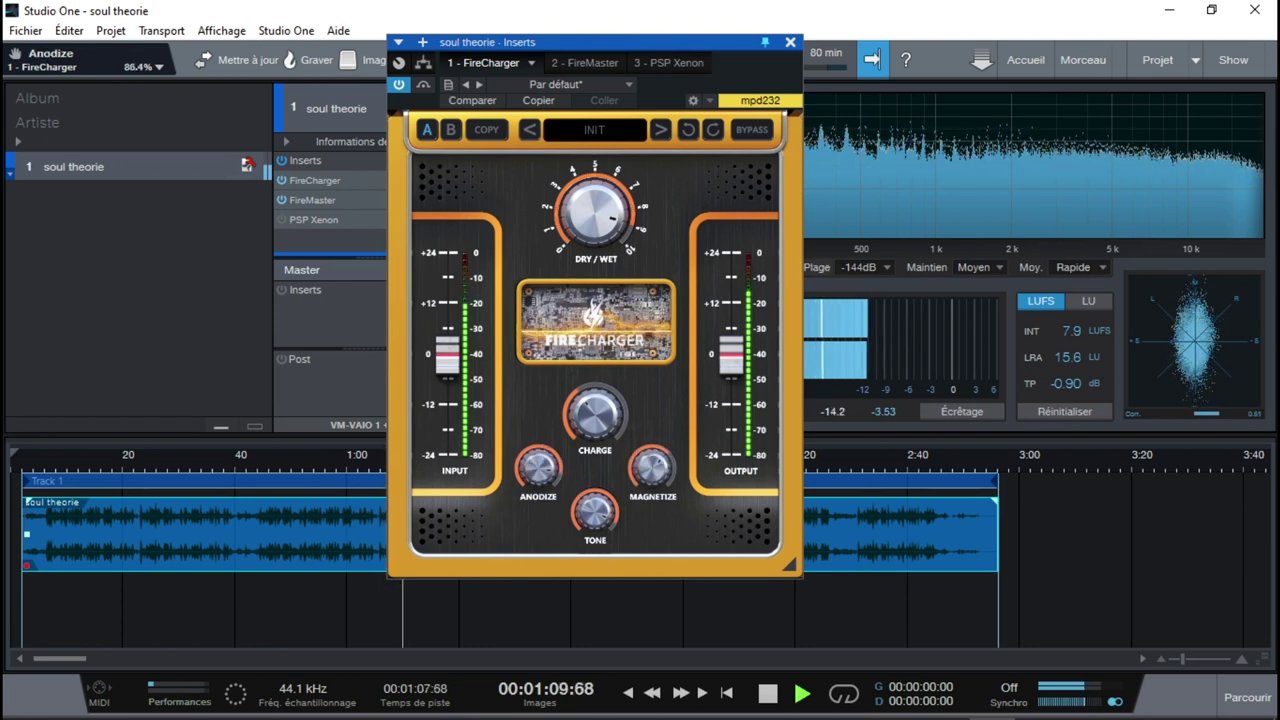
Reset the loudness meter and raise FireCharger's Charge to about 47%
click(1068, 412)
click(1068, 411)
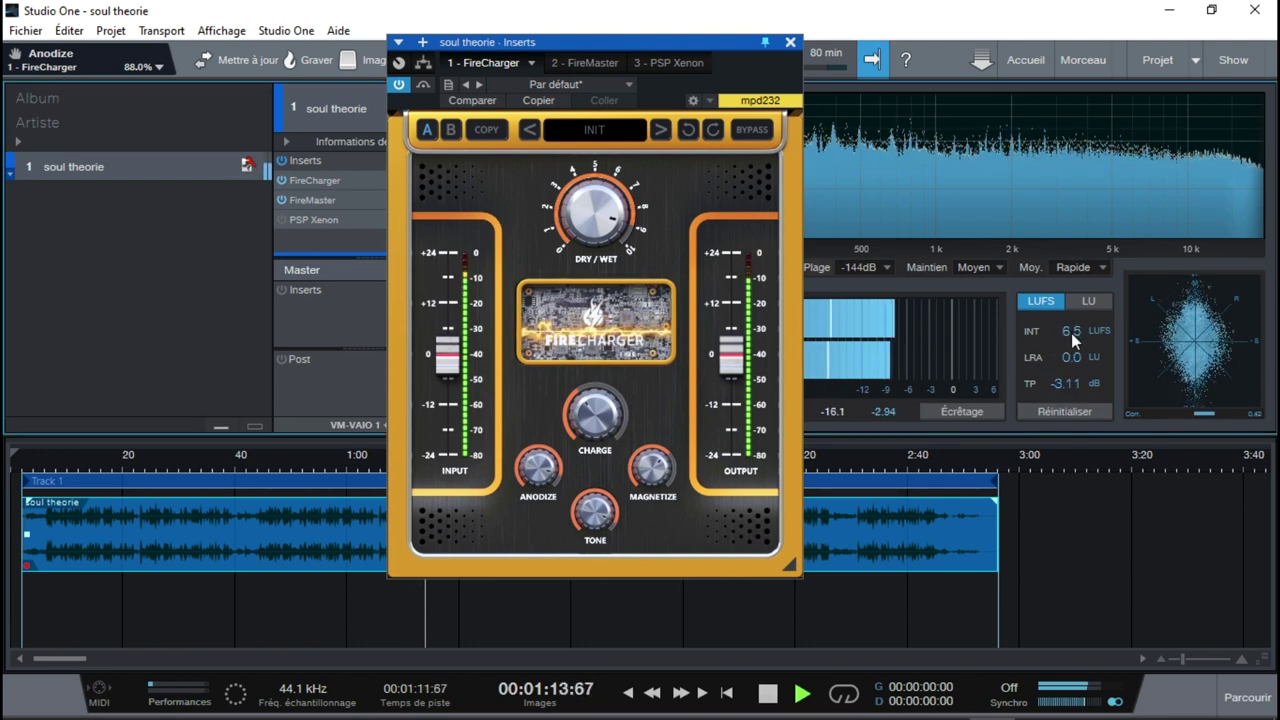
click(595, 413)
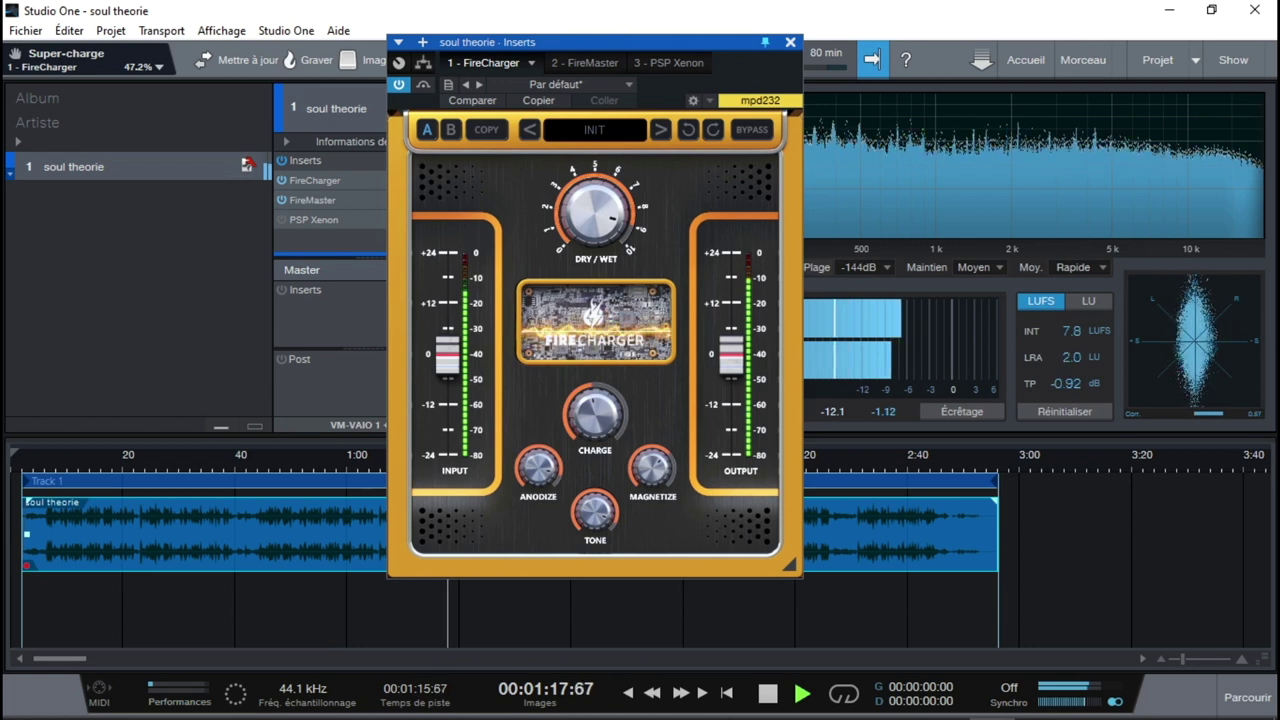
Lower FireCharger's Anodize and Magnetize, and set its Tone to about +11% and Dry/Wet to about 59%
drag(538, 467, 538, 490)
drag(651, 466, 651, 456)
drag(594, 512, 594, 530)
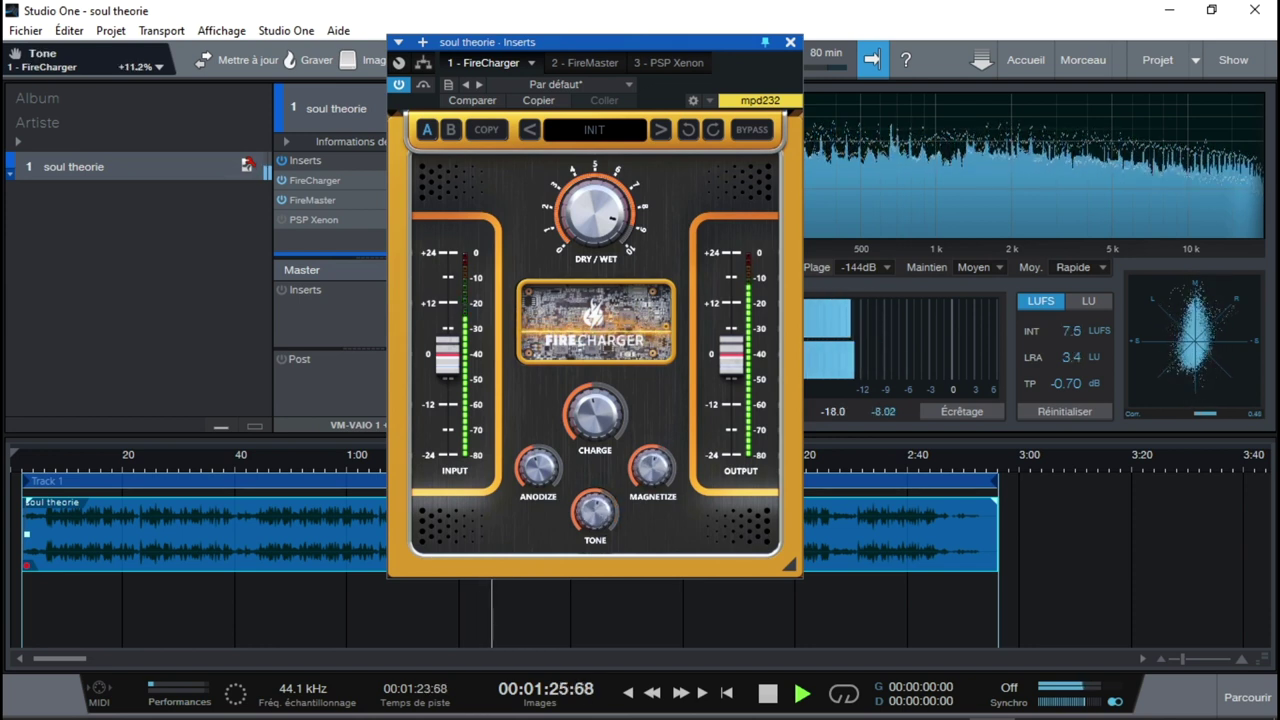
mouse_move(600, 215)
mouse_down()
mouse_move(600, 195)
mouse_move(600, 225)
mouse_move(600, 212)
mouse_up()
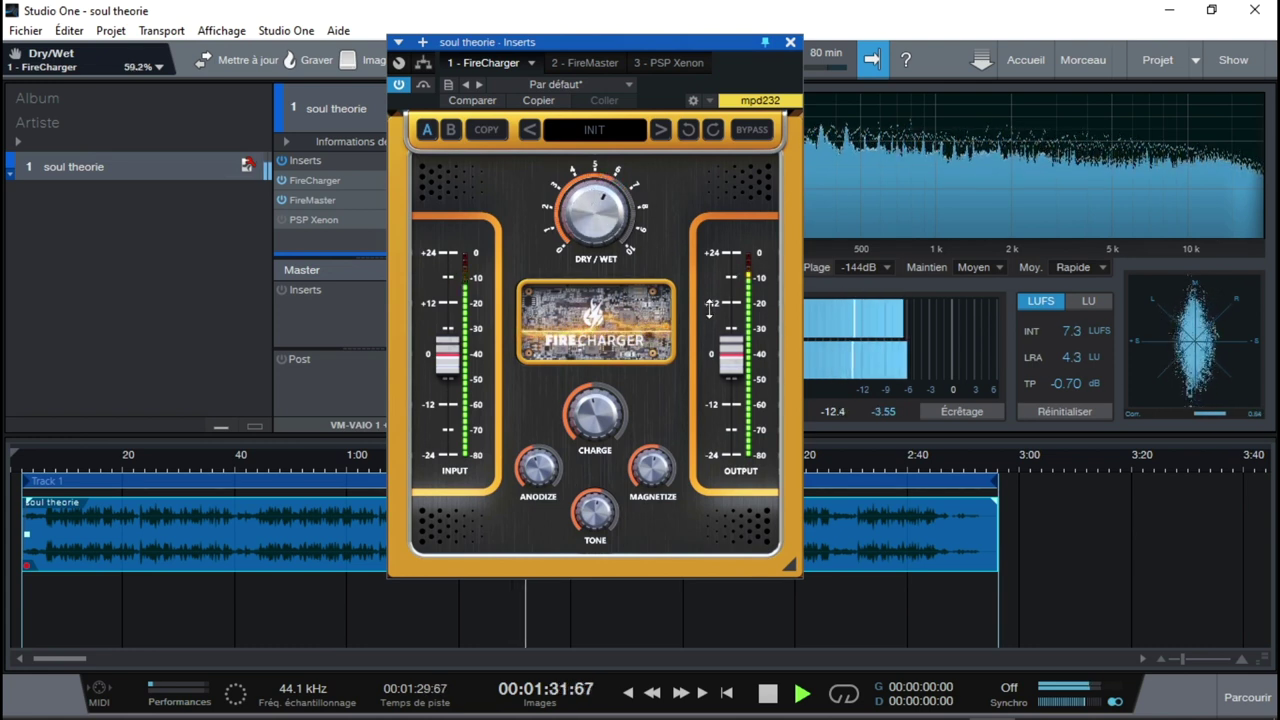
Switch FireCharger off and back on to compare the processed sound, and stop playback
click(399, 85)
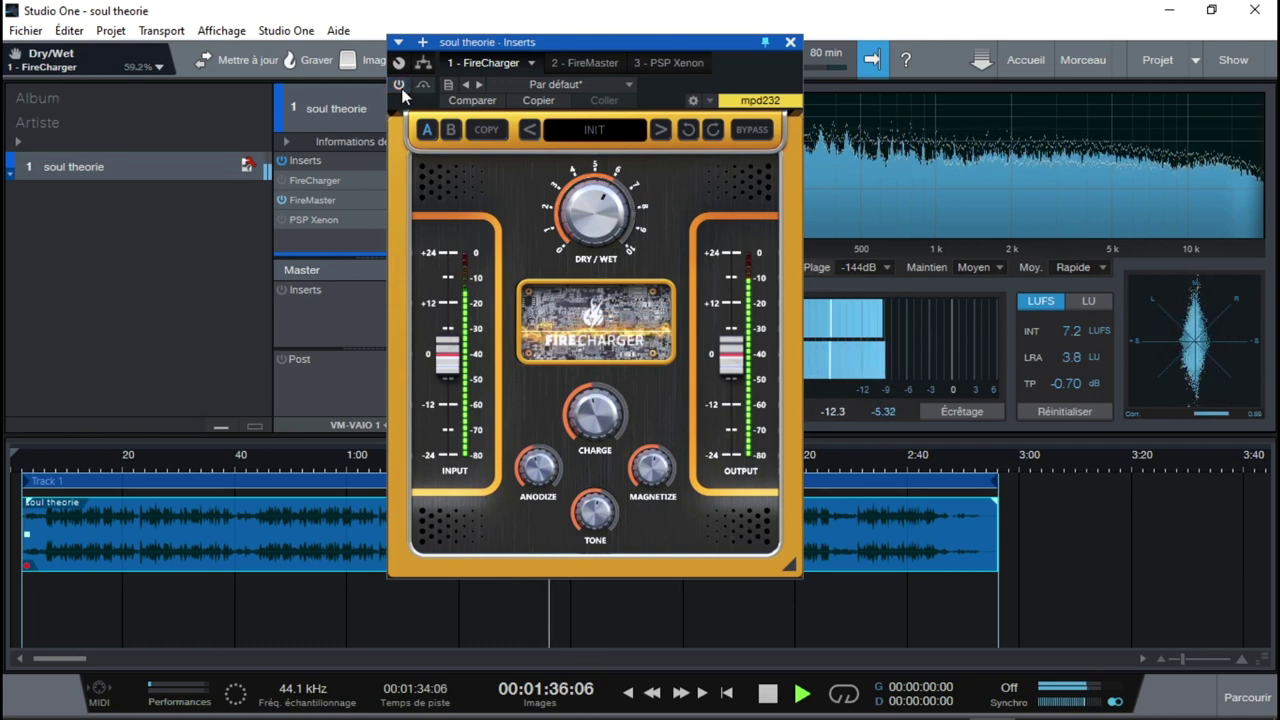
click(399, 85)
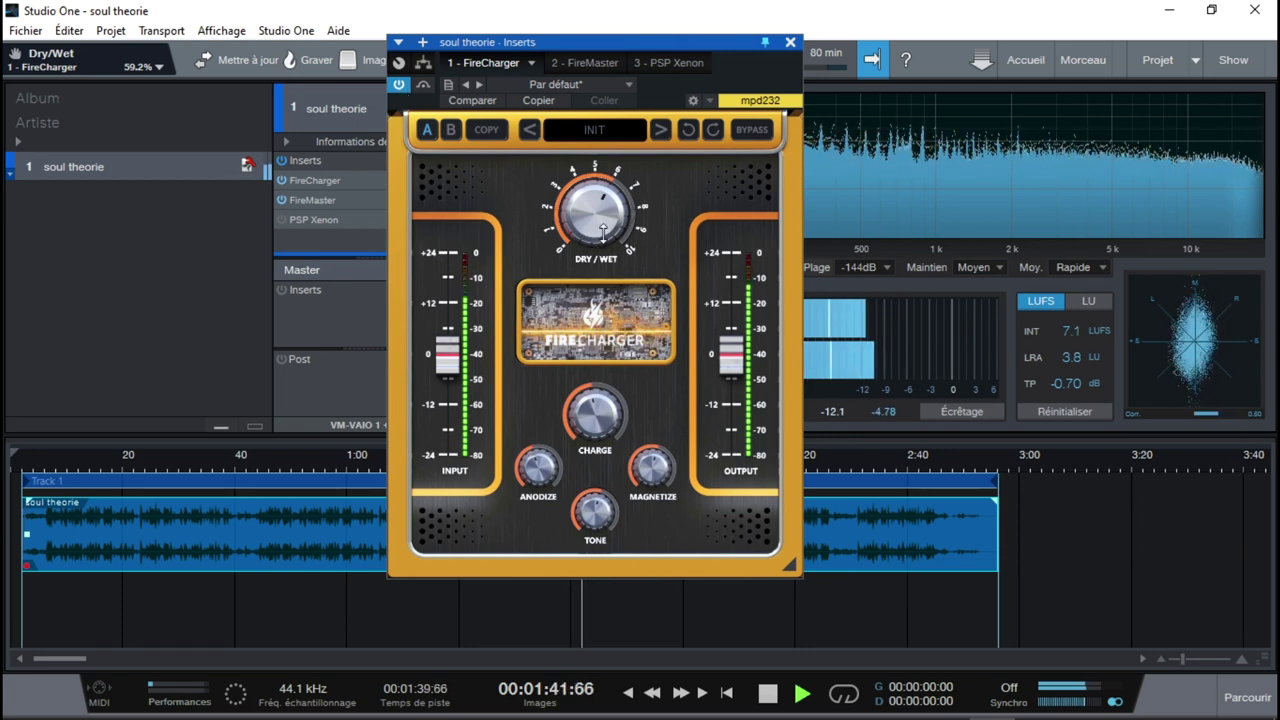
key(space)
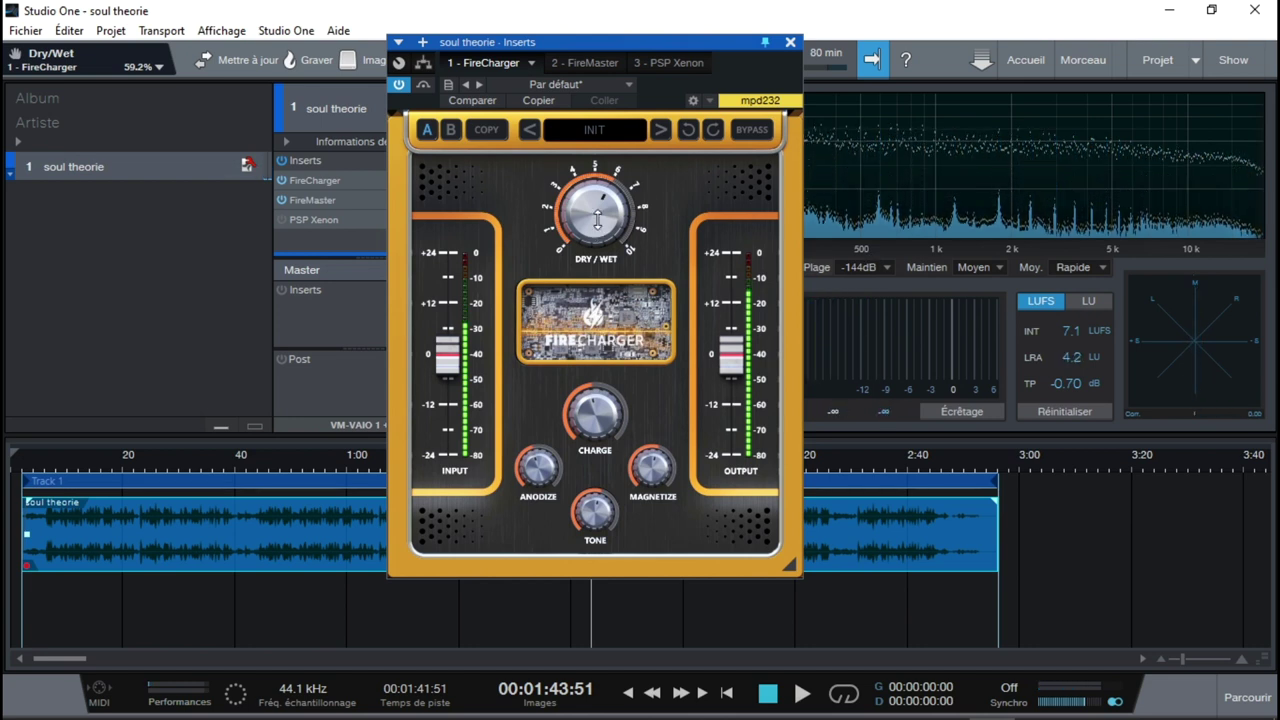
Open the numeric value entry for FireCharger's Dry/Wet and Input gain, dismissing each without a new value
double_click(597, 220)
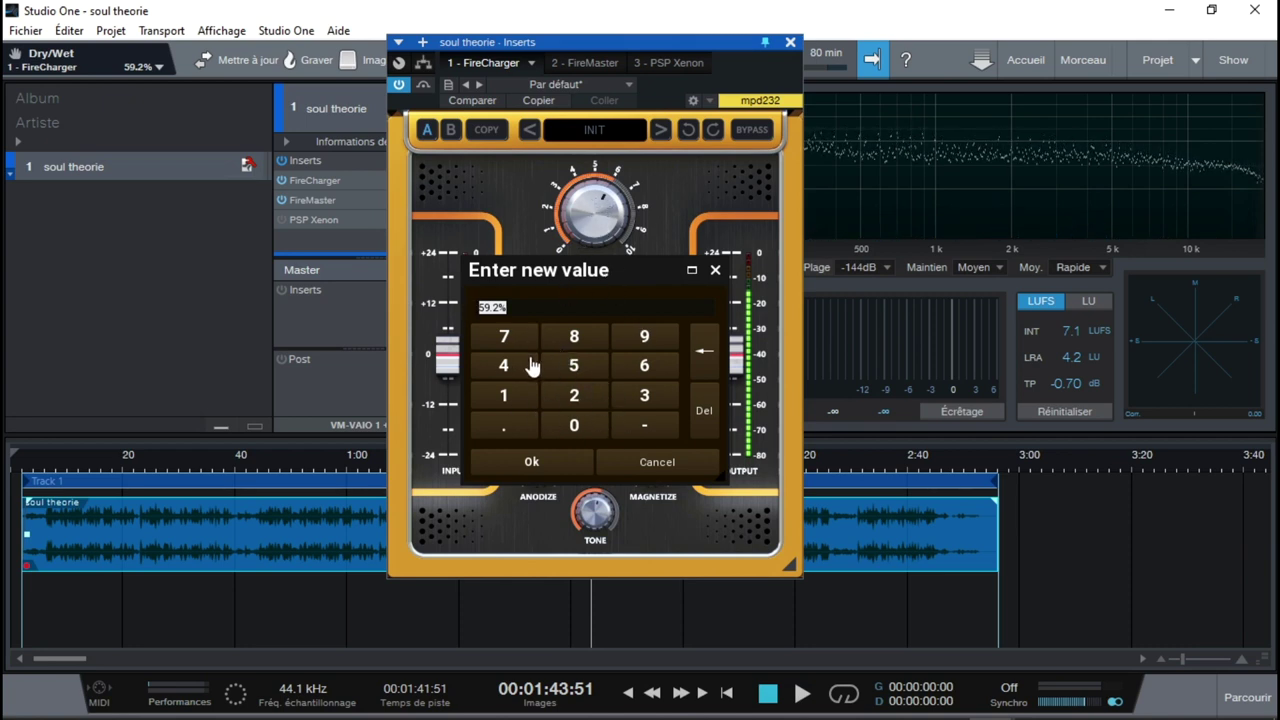
click(568, 467)
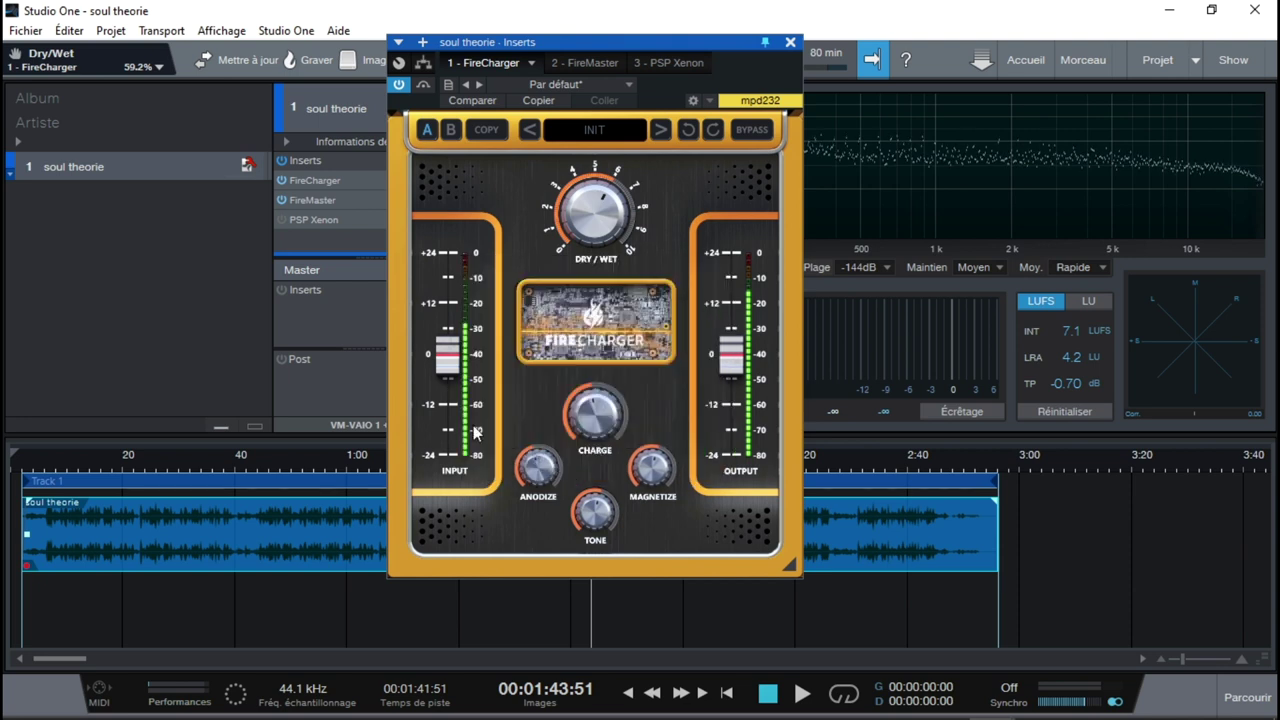
double_click(447, 358)
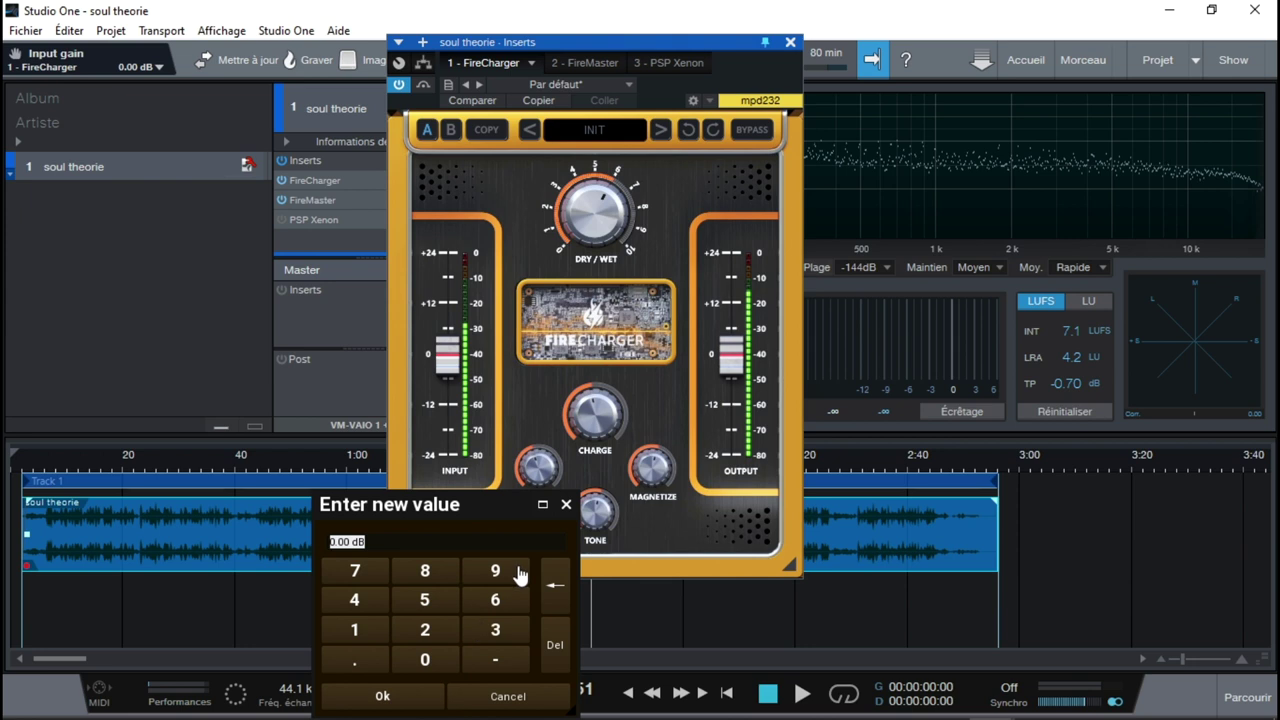
click(565, 505)
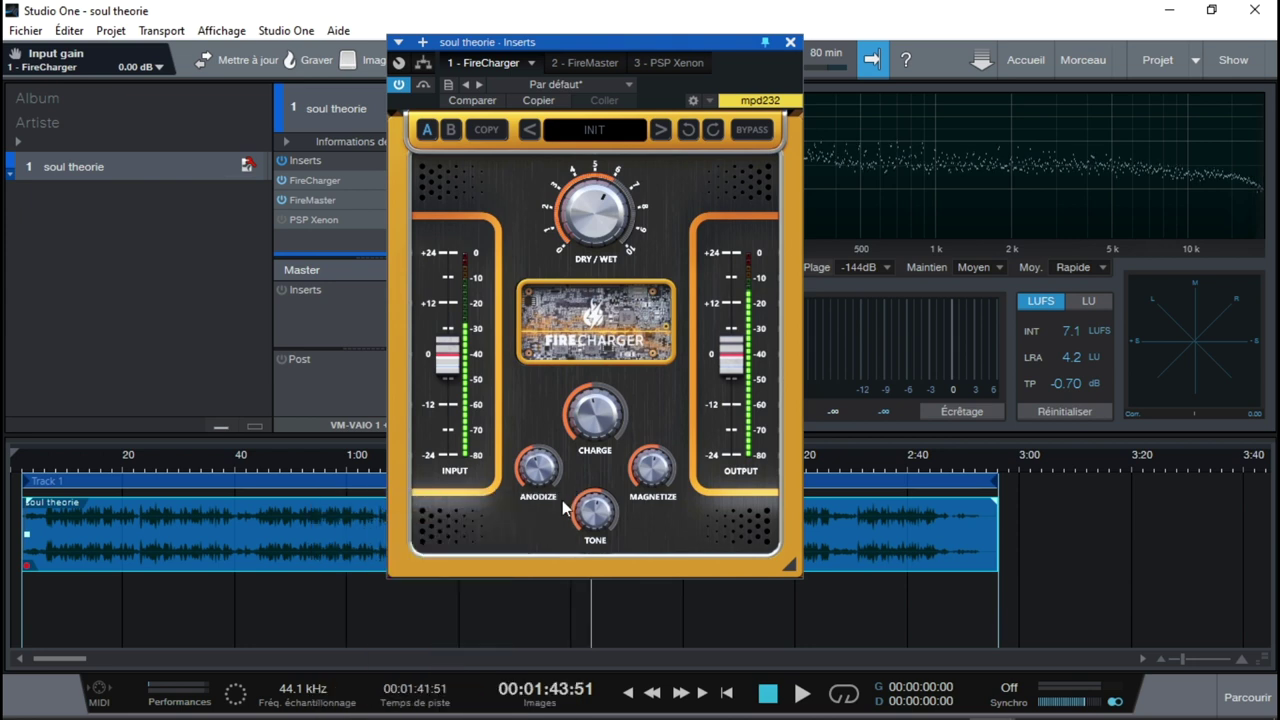
View FireCharger's list of presets and close it without loading one
click(596, 138)
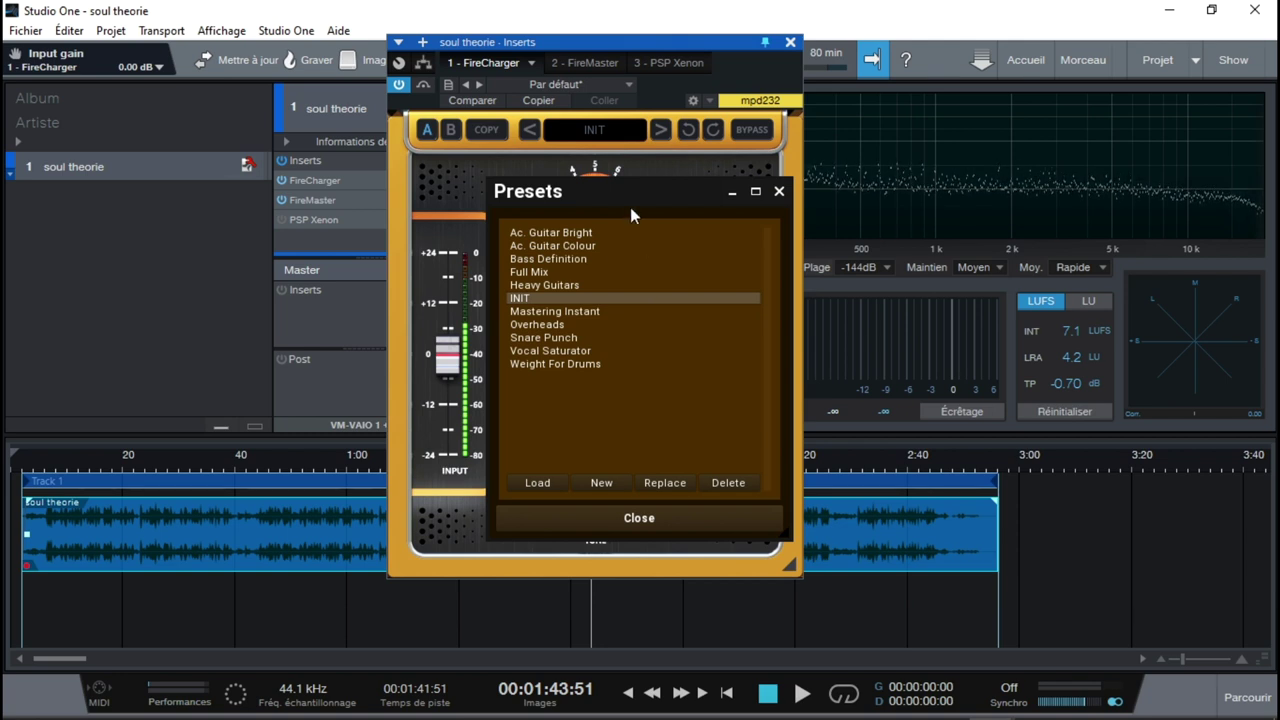
click(779, 193)
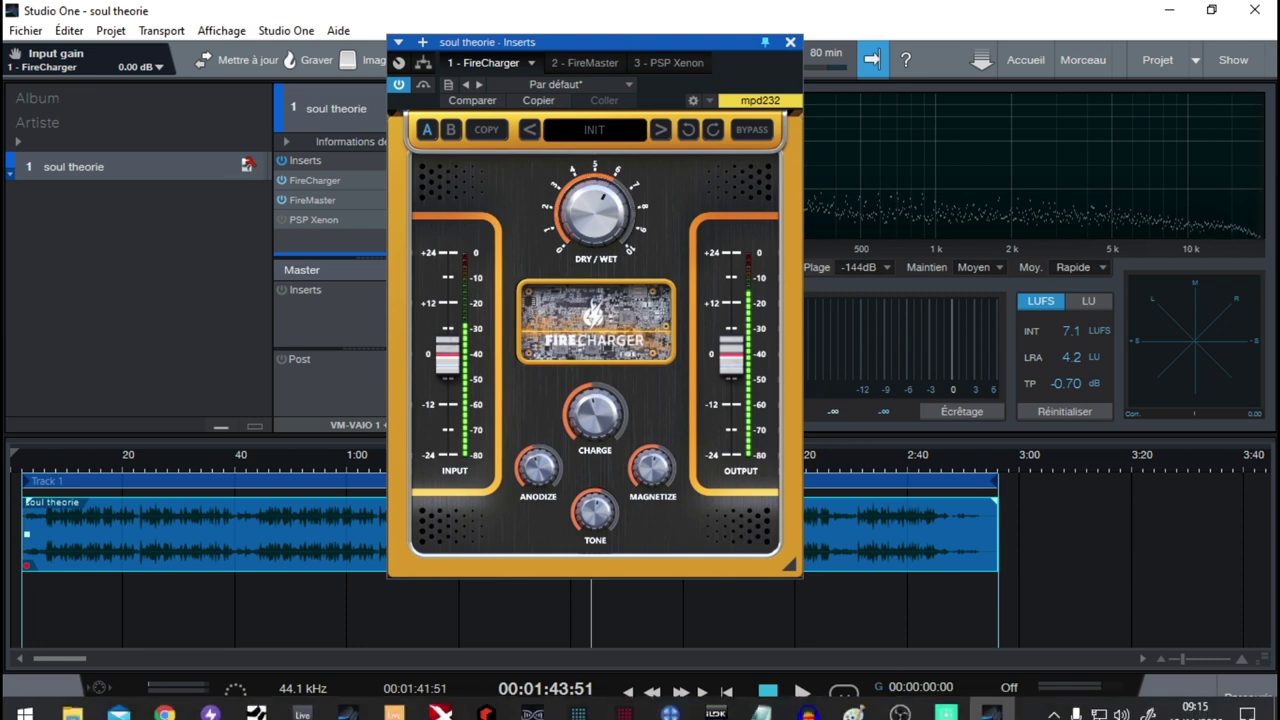
Play the soul theorie track from its start, comparing the sound with FireCharger off and on
key(space)
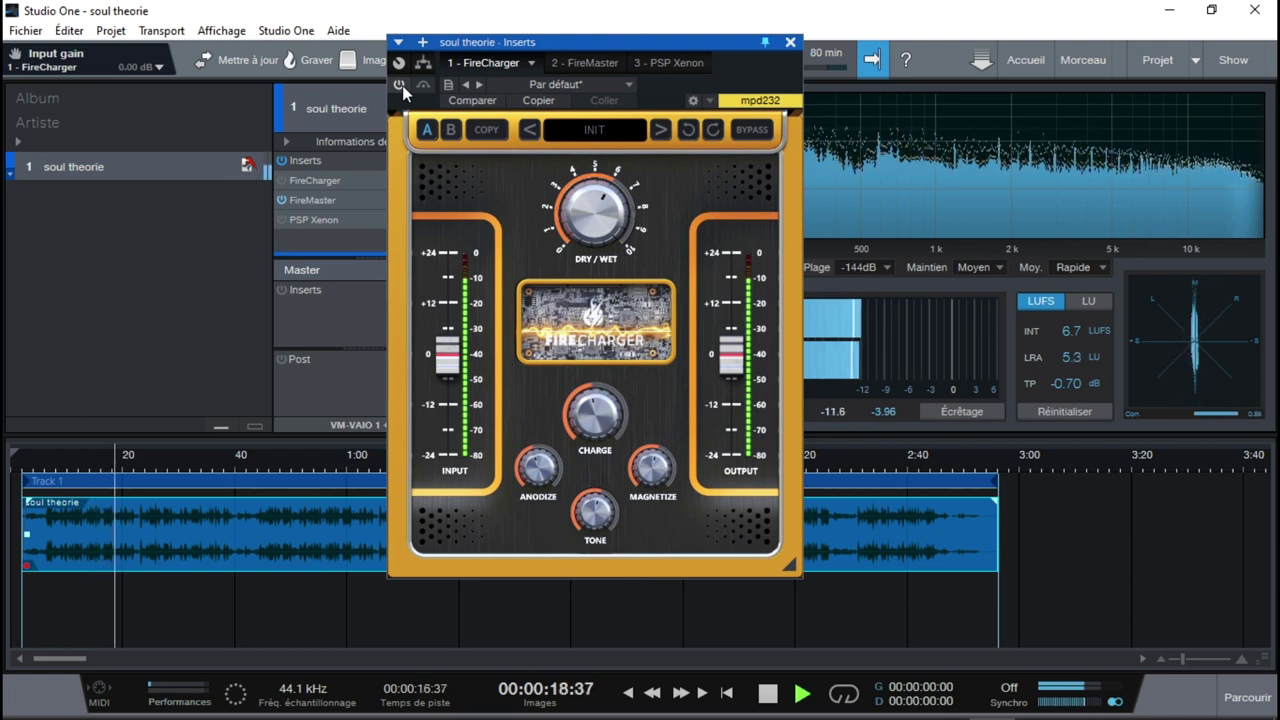
click(399, 85)
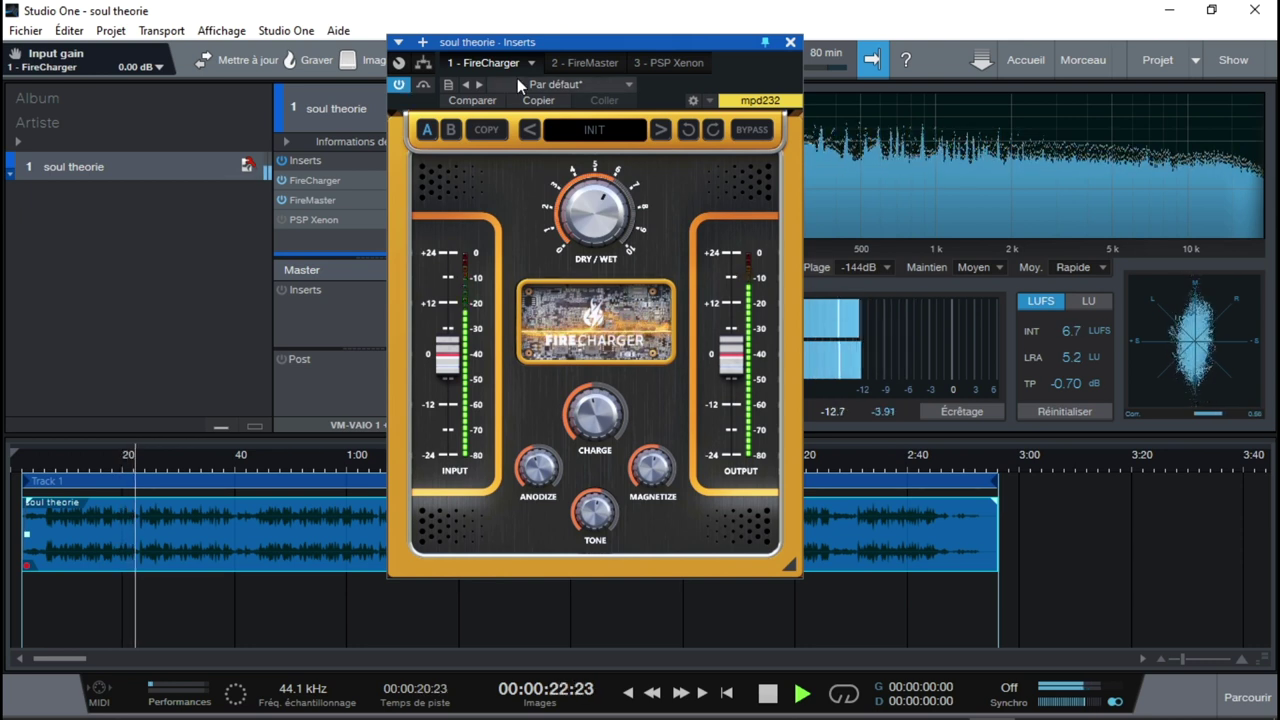
Show FireMaster and raise its Dry/Wet to about 49% and its Bass to about 77%
click(584, 63)
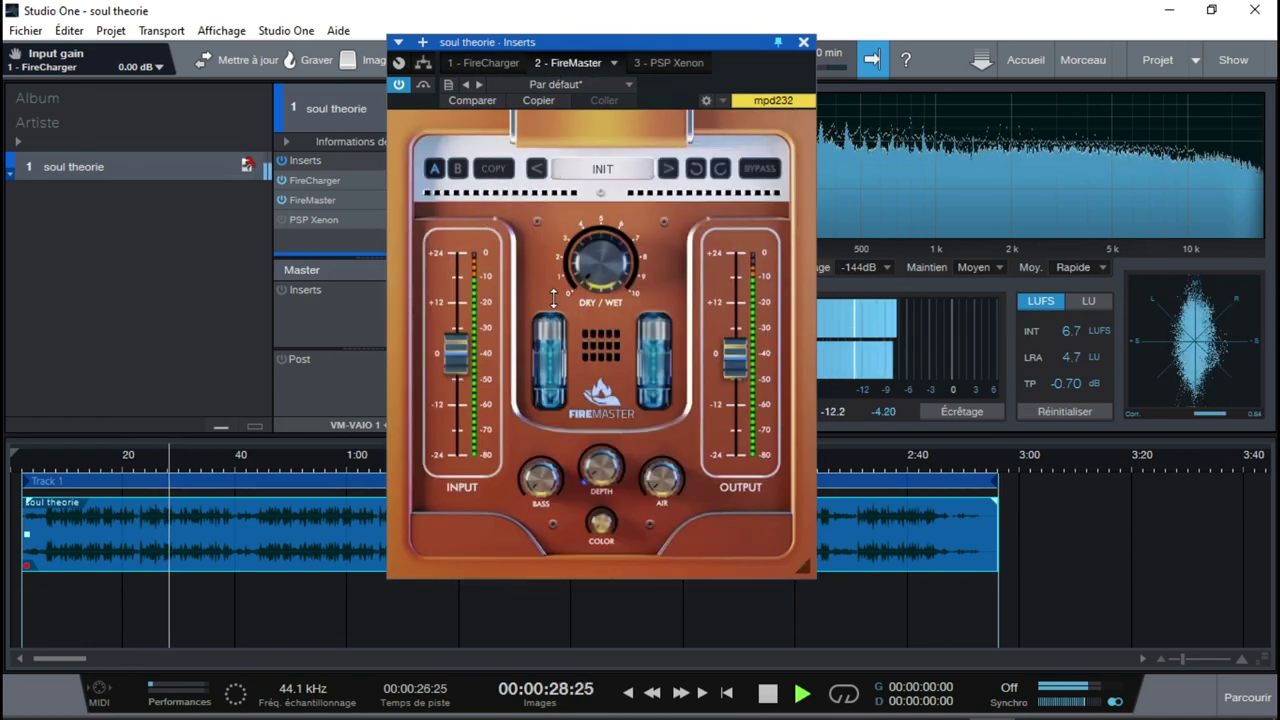
drag(598, 262, 598, 229)
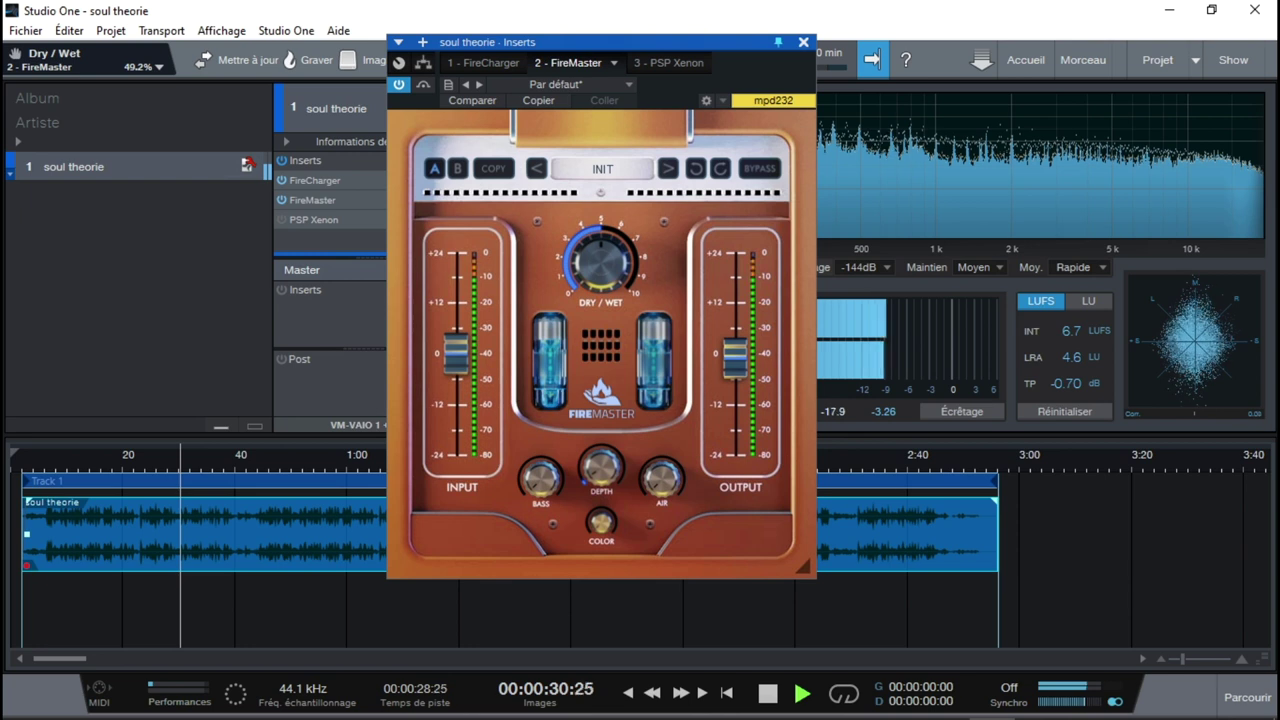
drag(540, 478, 580, 398)
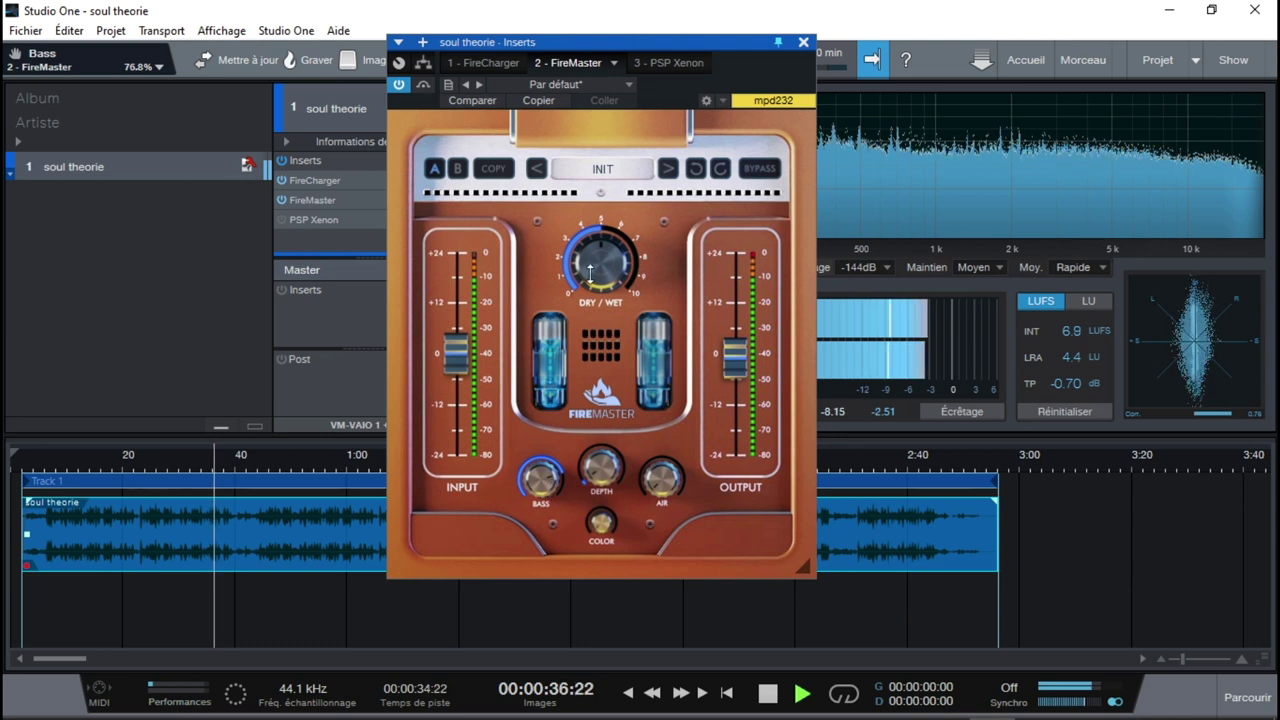
Set FireMaster's Dry/Wet to about 77% and Bass to about 37%, and clear the master's clipping indicator
drag(590, 272, 590, 262)
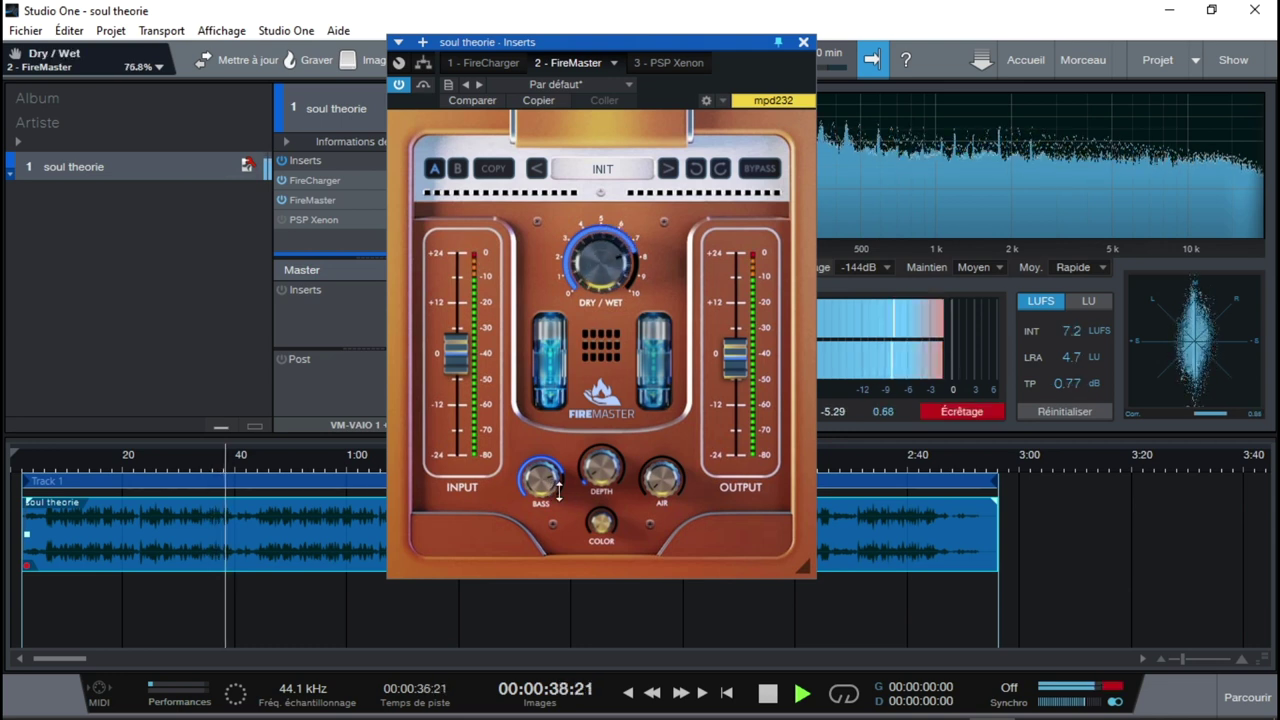
drag(558, 490, 558, 525)
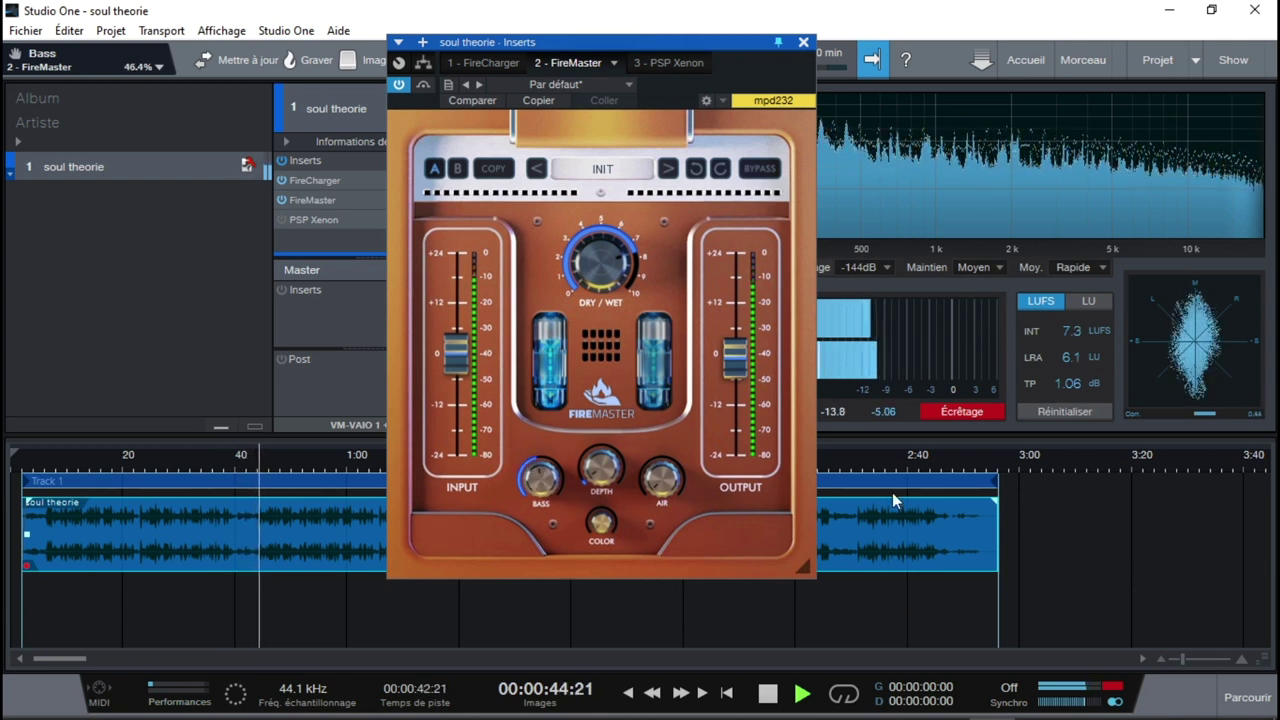
click(968, 413)
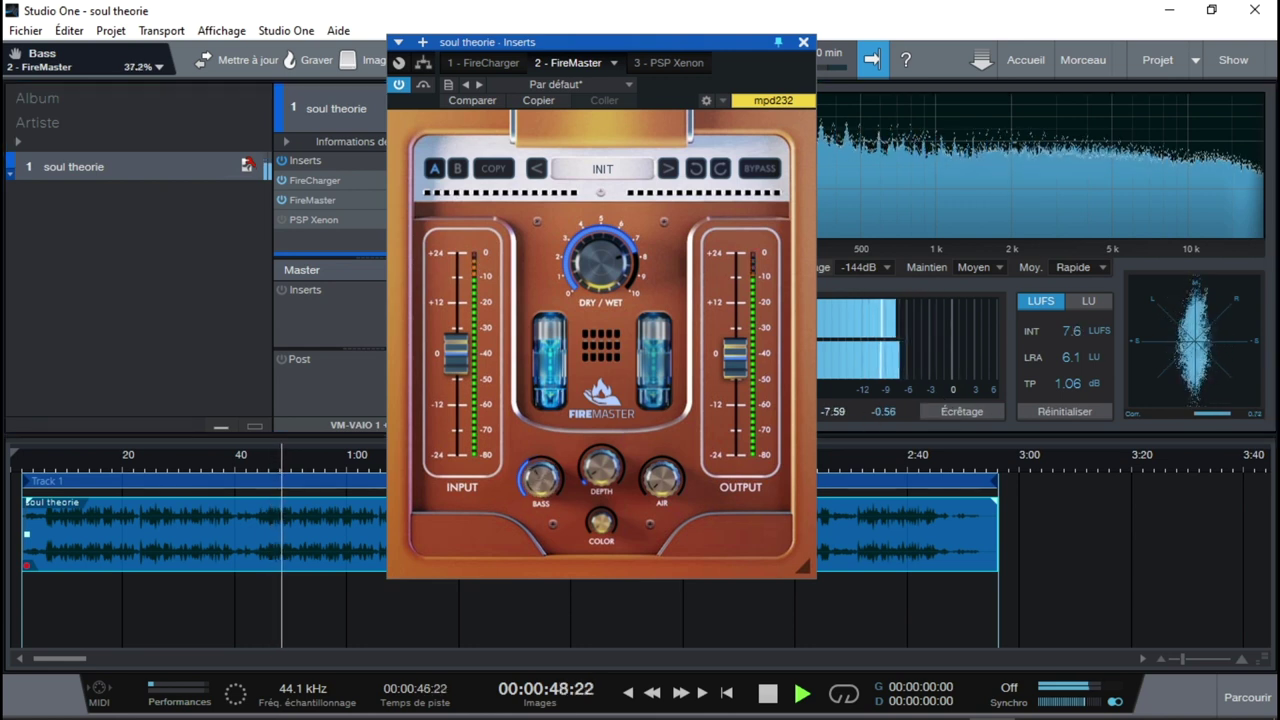
Raise FireMaster's Depth, Air and Color, with Color at 48%, reduce its Dry/Wet to about 50%, and clear the clipping indicator
mouse_move(598, 482)
mouse_down()
mouse_move(598, 458)
mouse_move(598, 482)
mouse_up()
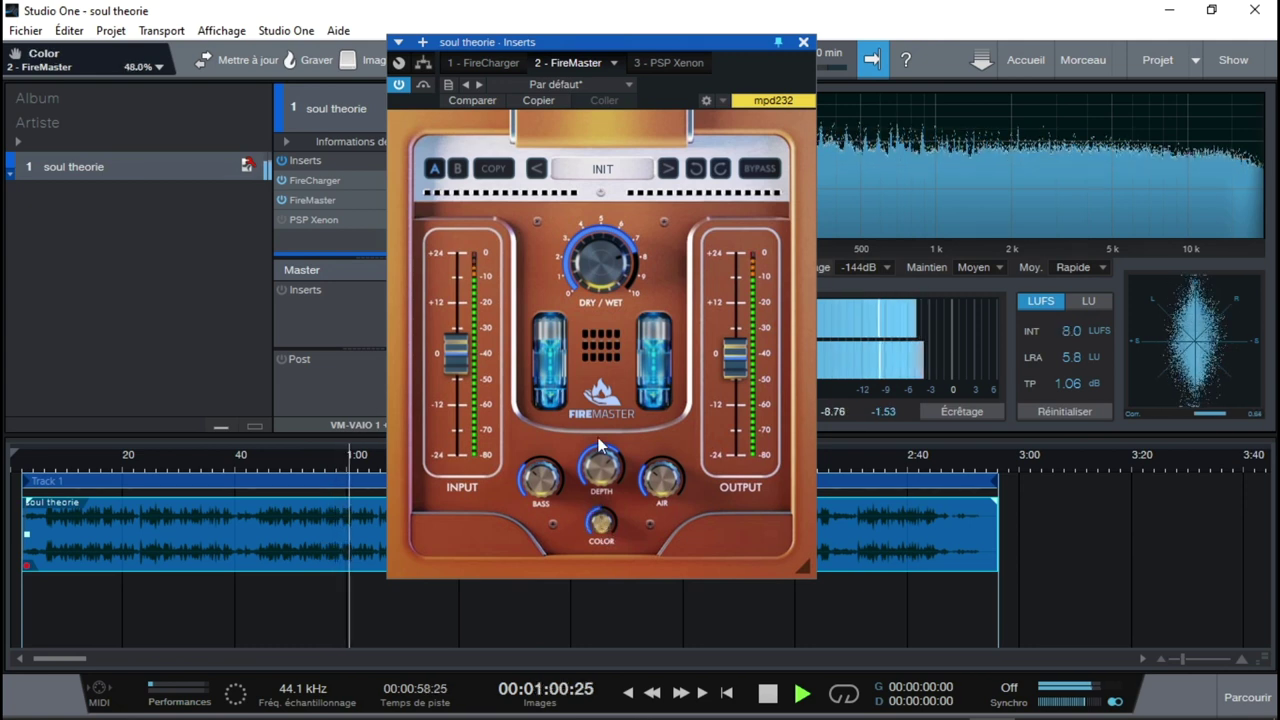
mouse_move(604, 252)
mouse_down()
mouse_move(604, 275)
mouse_move(604, 246)
mouse_up()
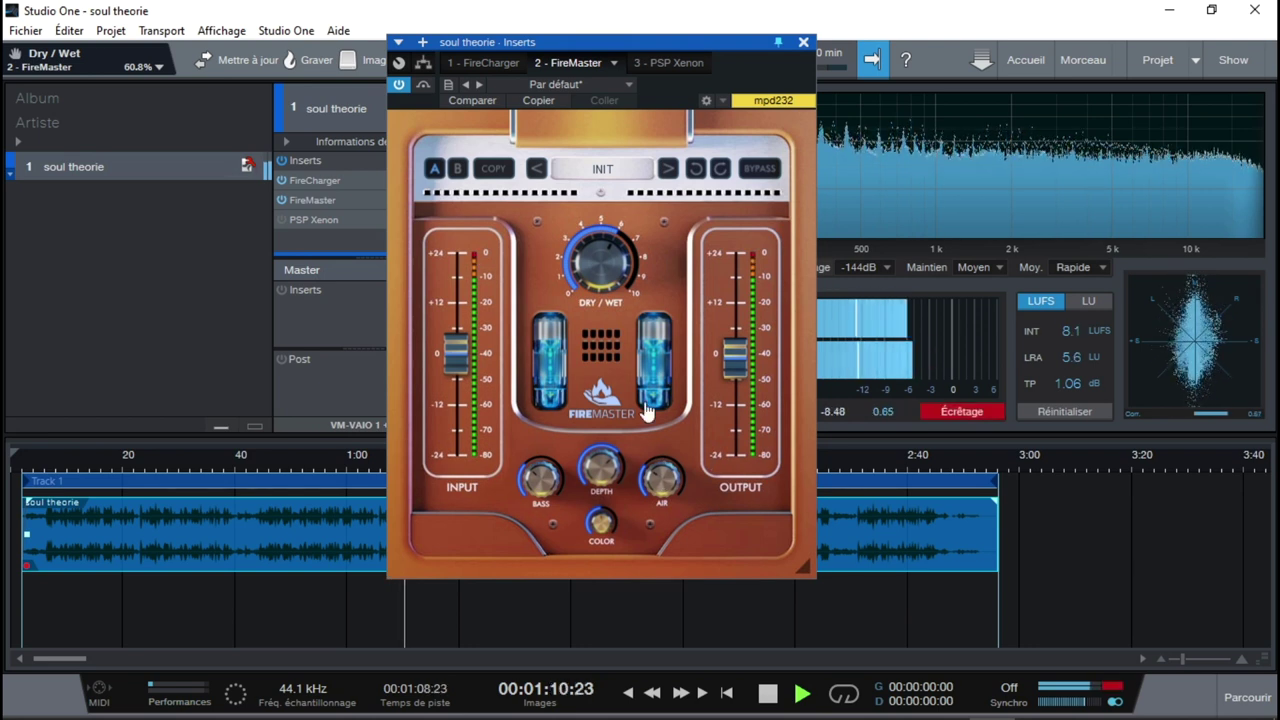
drag(617, 260, 617, 280)
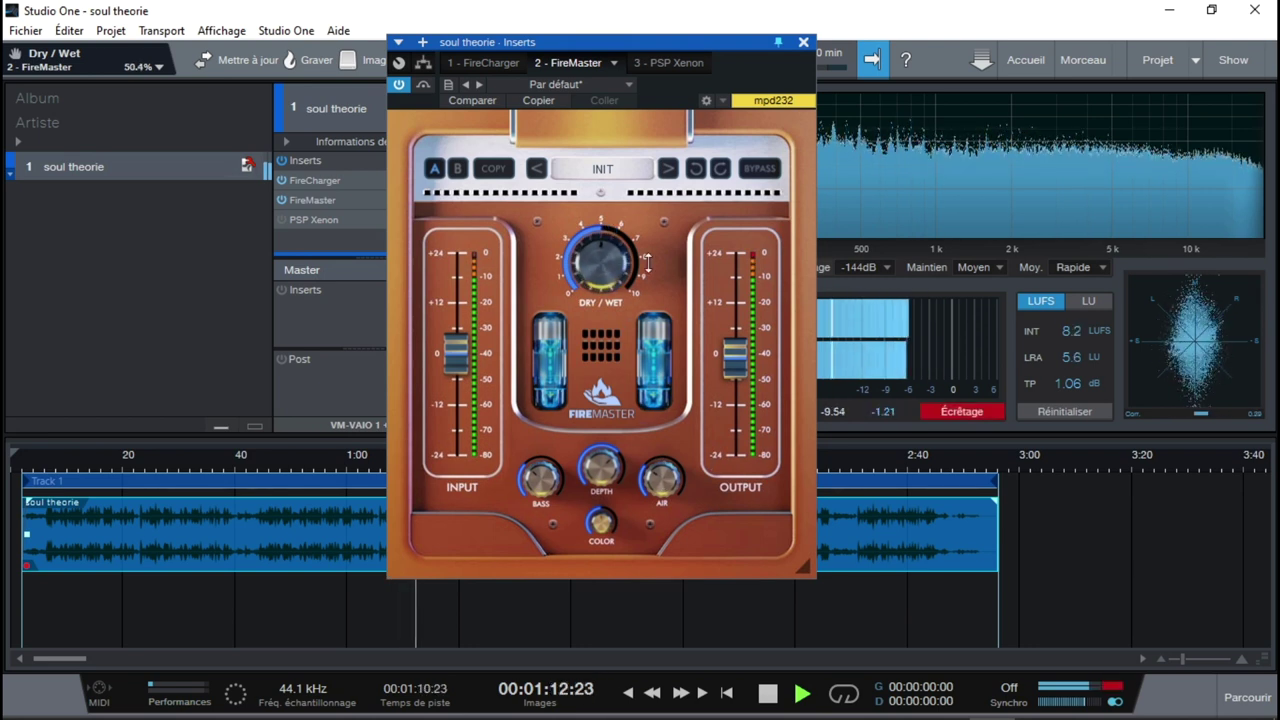
click(957, 411)
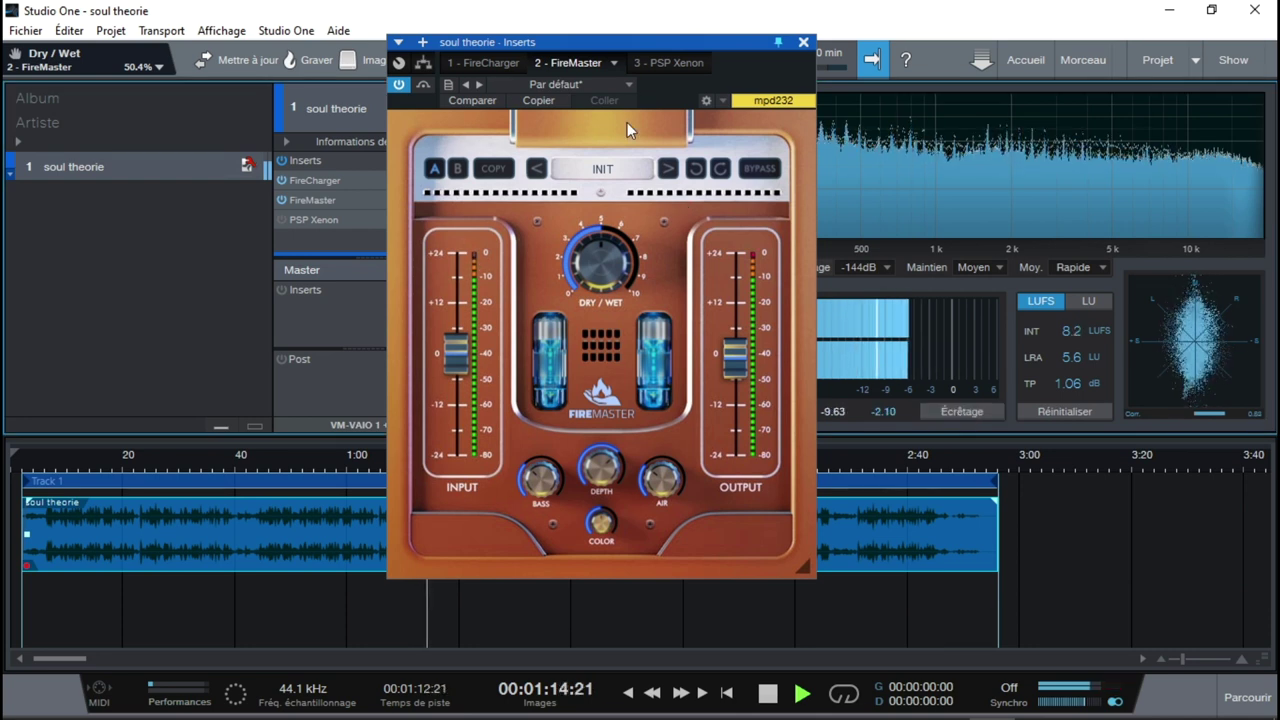
Show FireCharger, compare the track with all inserts off and on, and raise FireCharger's Dry/Wet to about 70%
click(497, 64)
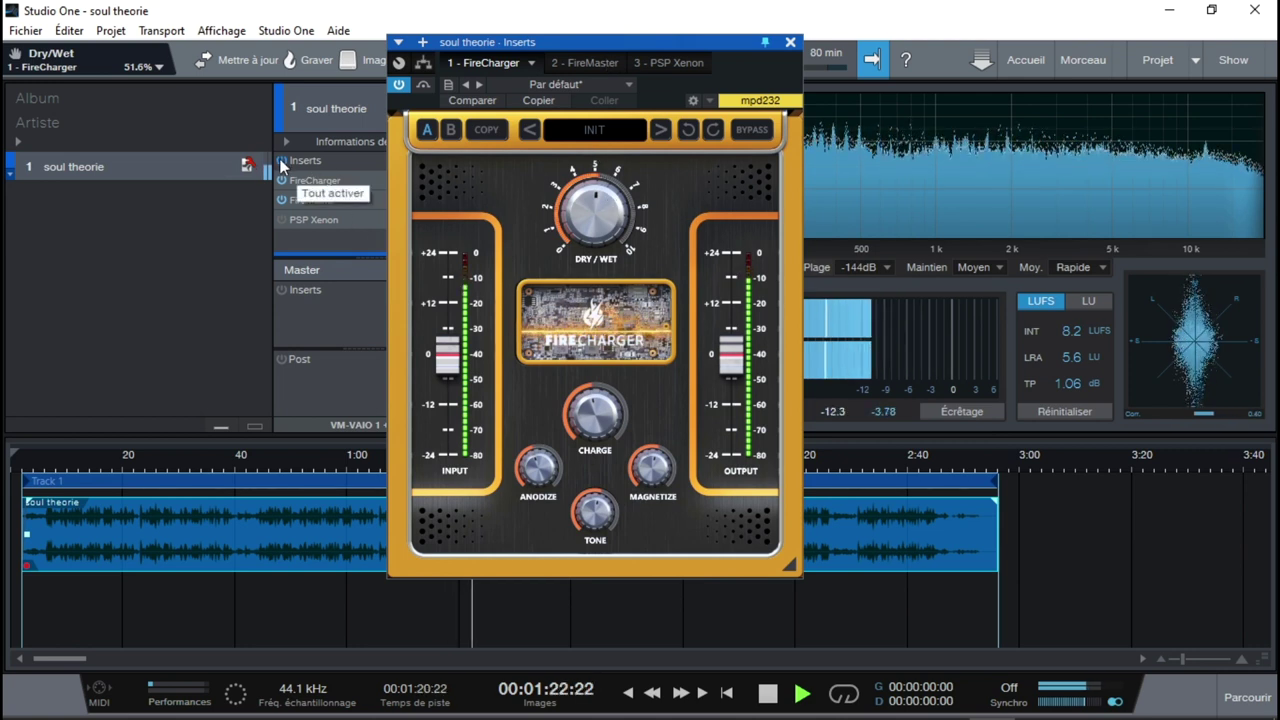
click(281, 163)
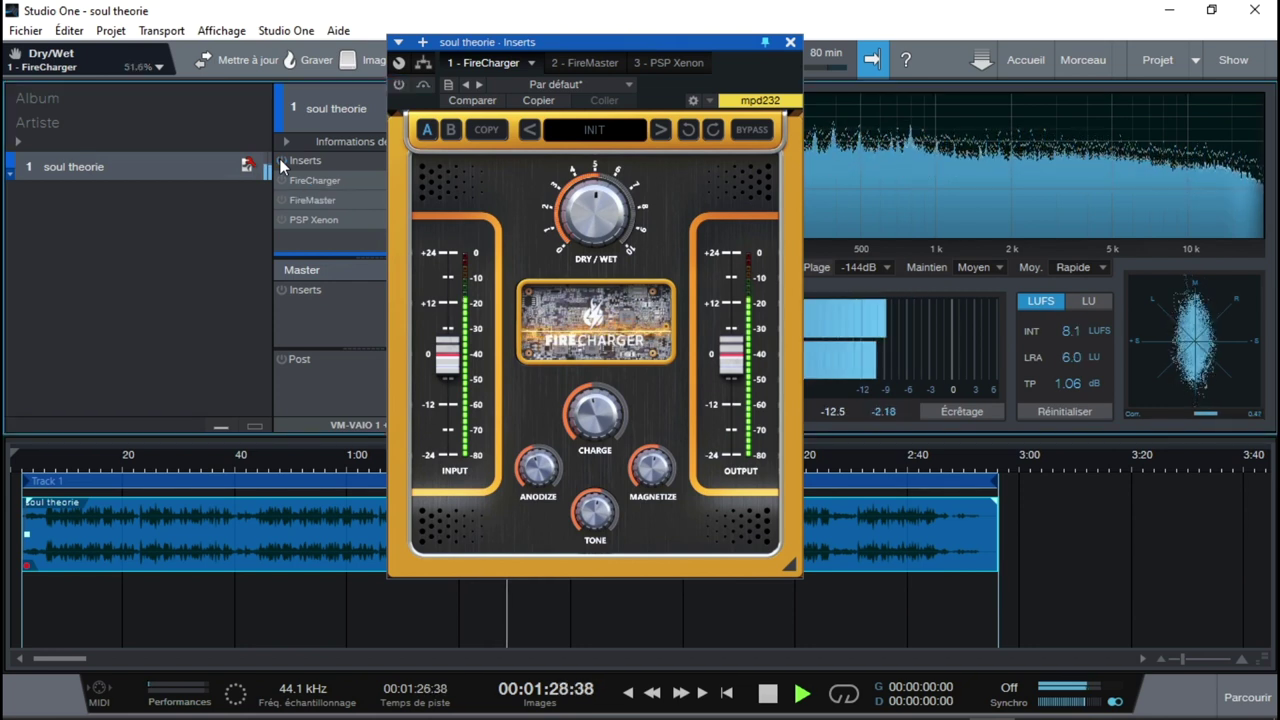
click(281, 163)
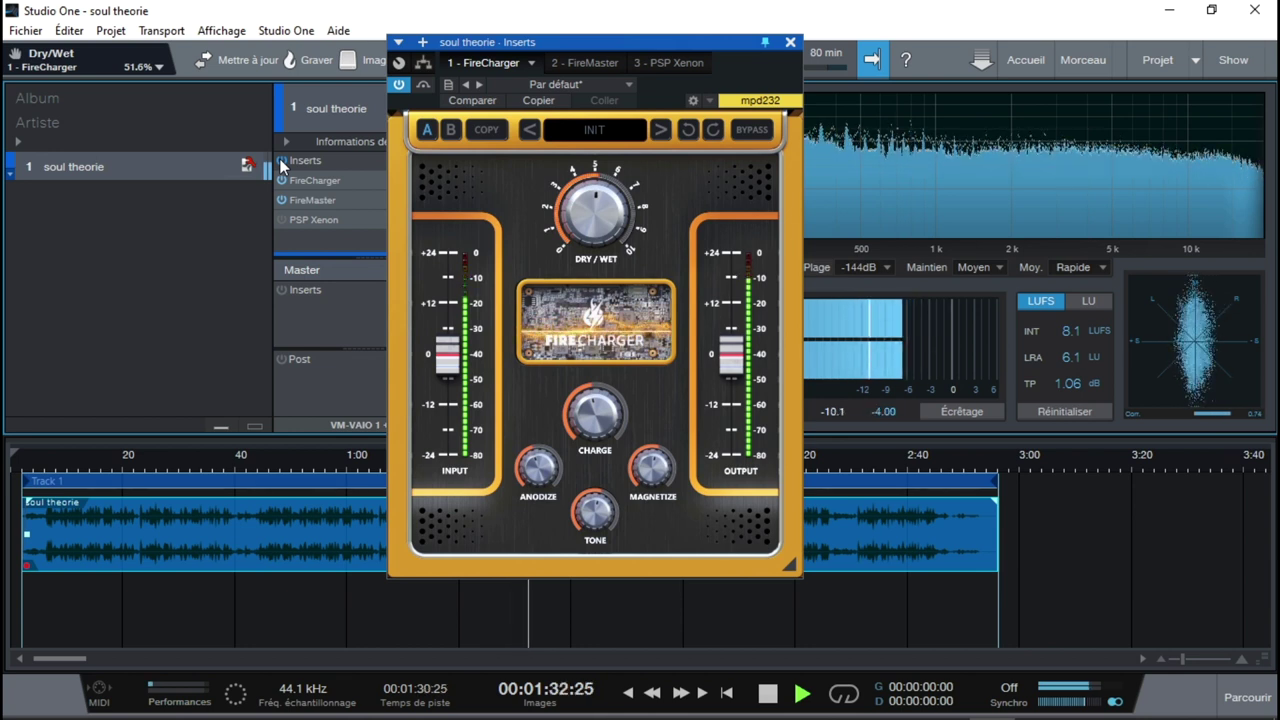
drag(605, 203, 605, 188)
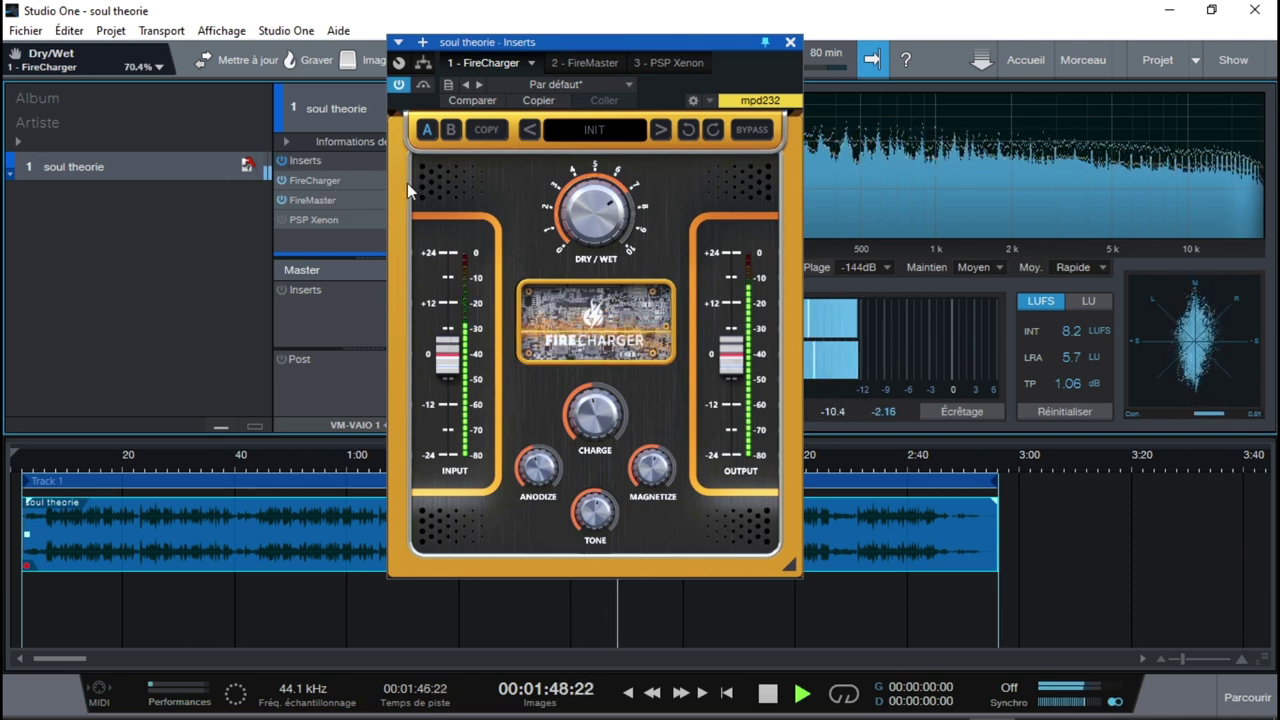
Set FireMaster's Dry/Wet to about 64% and Depth to 70%, comparing the sound with FireMaster off and on
click(580, 61)
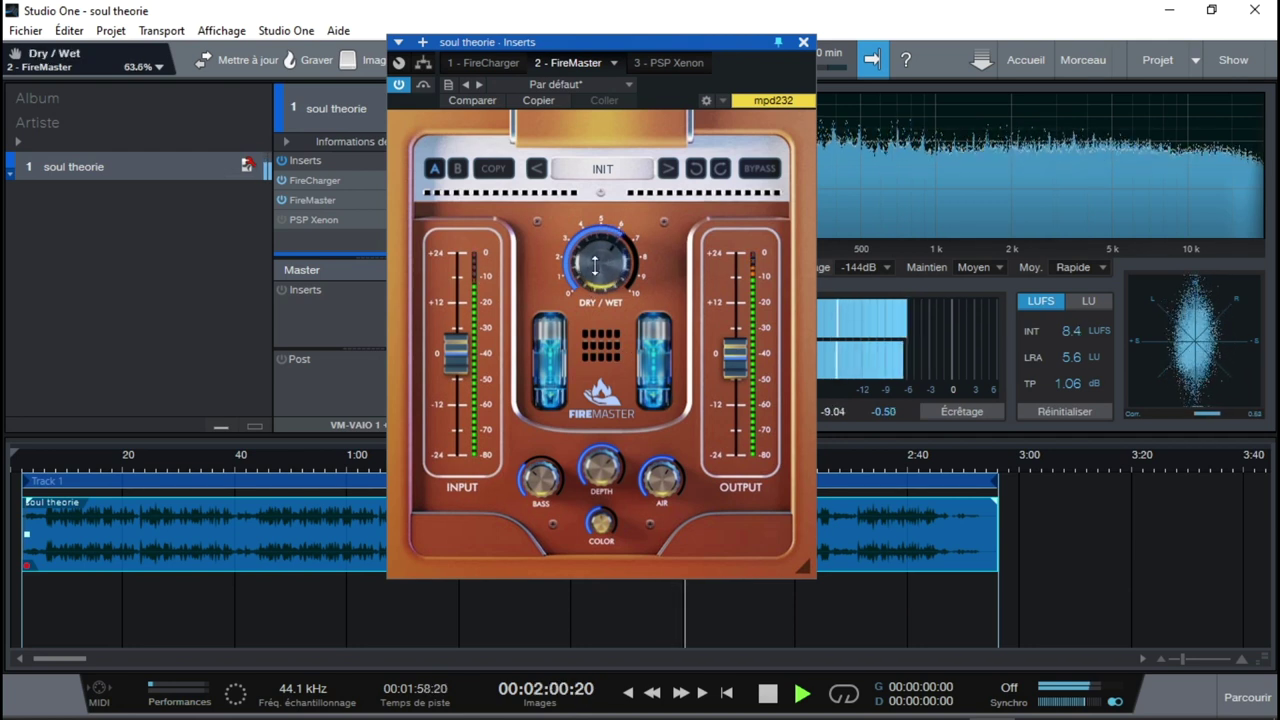
click(398, 87)
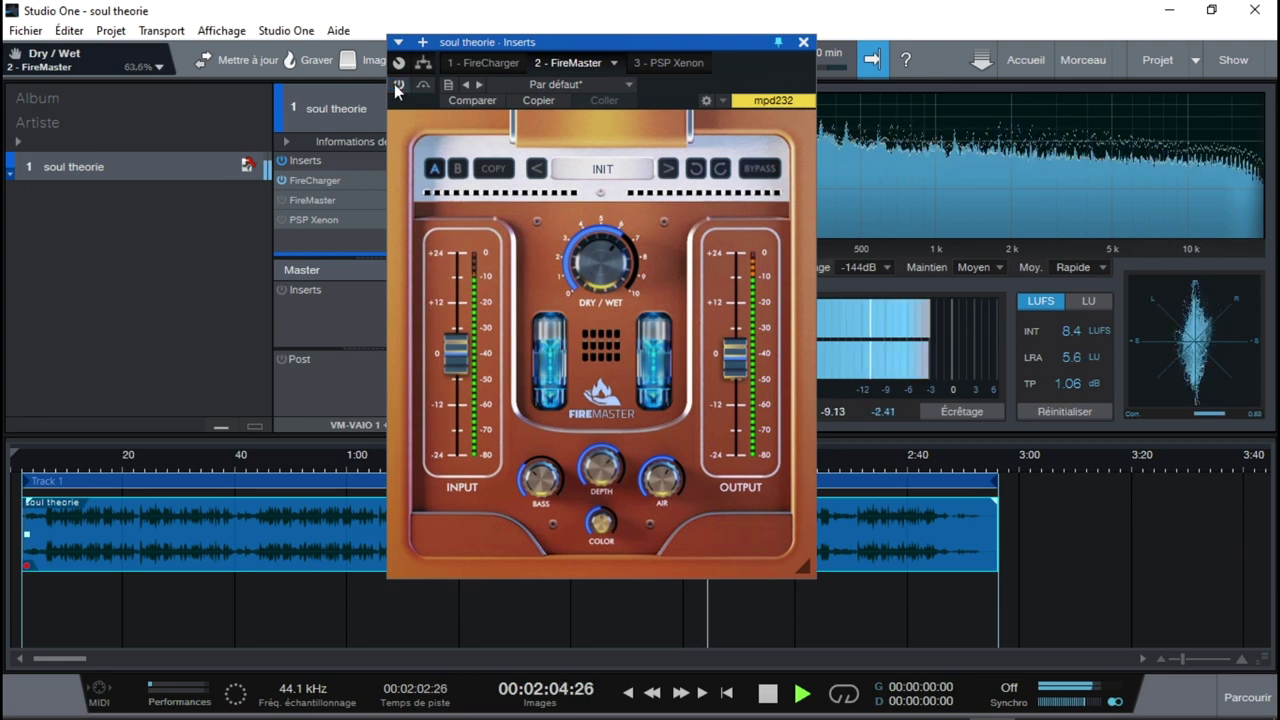
click(398, 87)
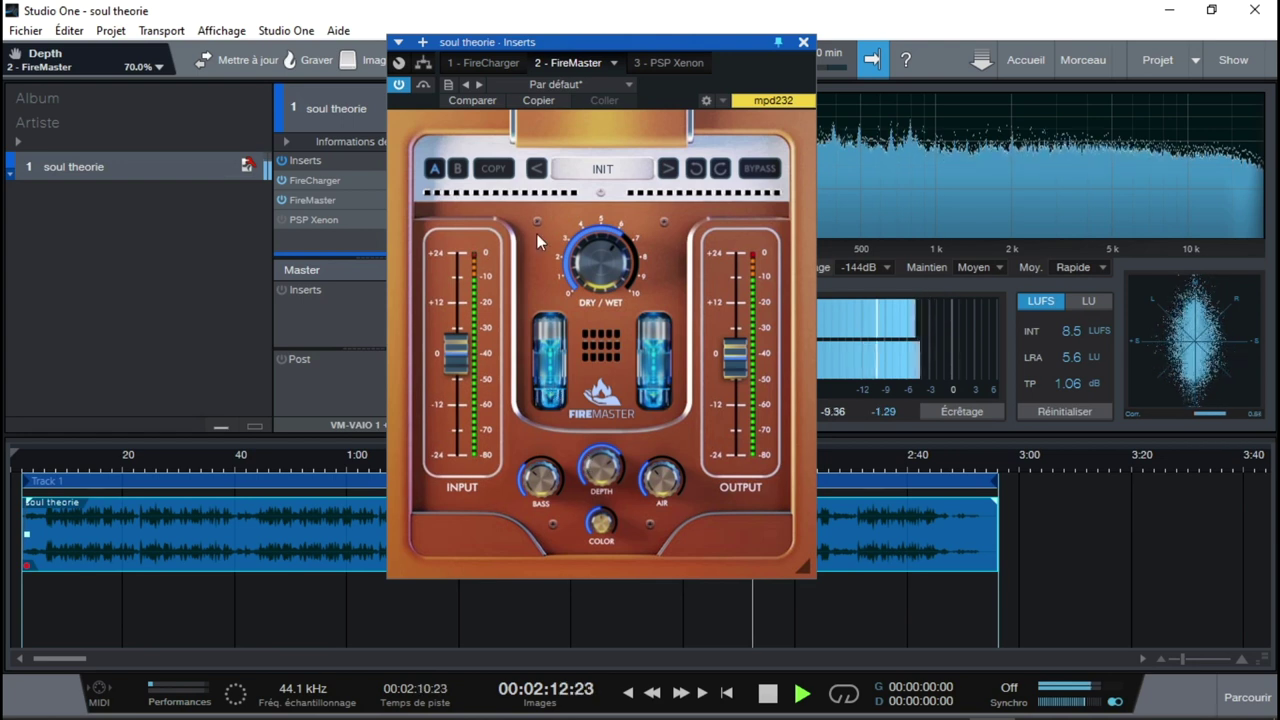
Compare the track with all inserts off and on, resetting the loudness measurement while they are off
click(283, 160)
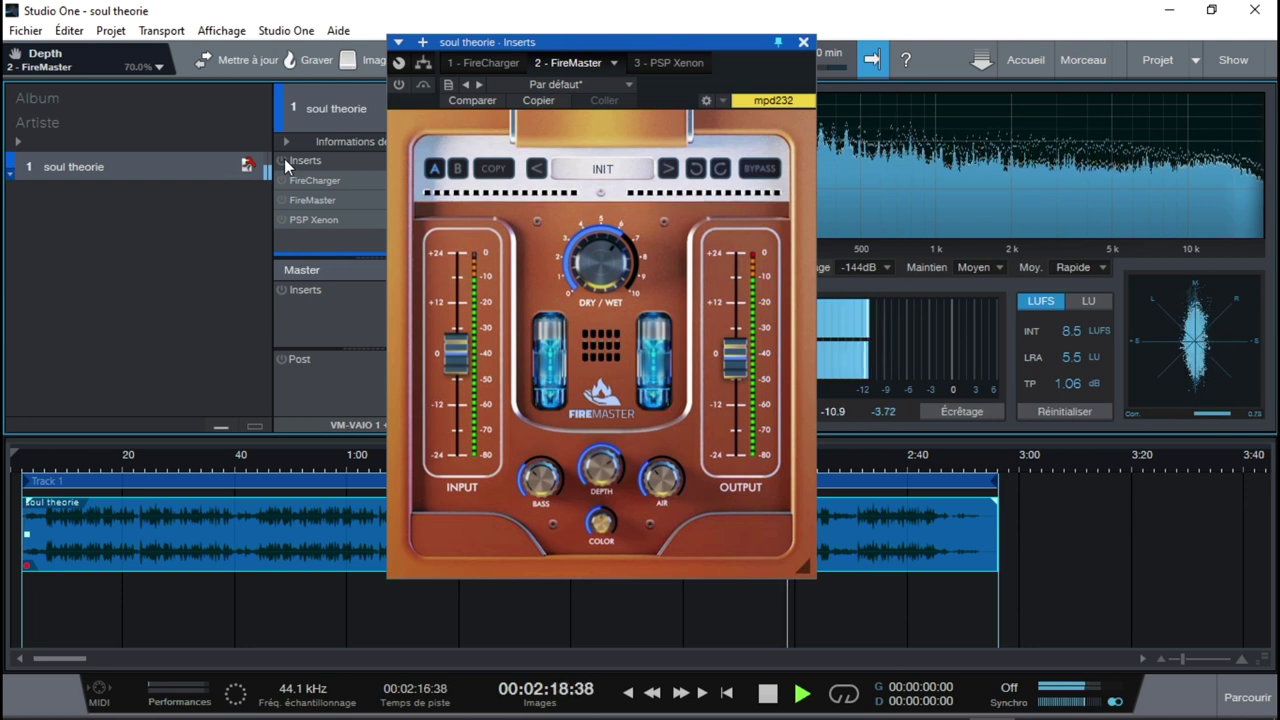
click(1081, 414)
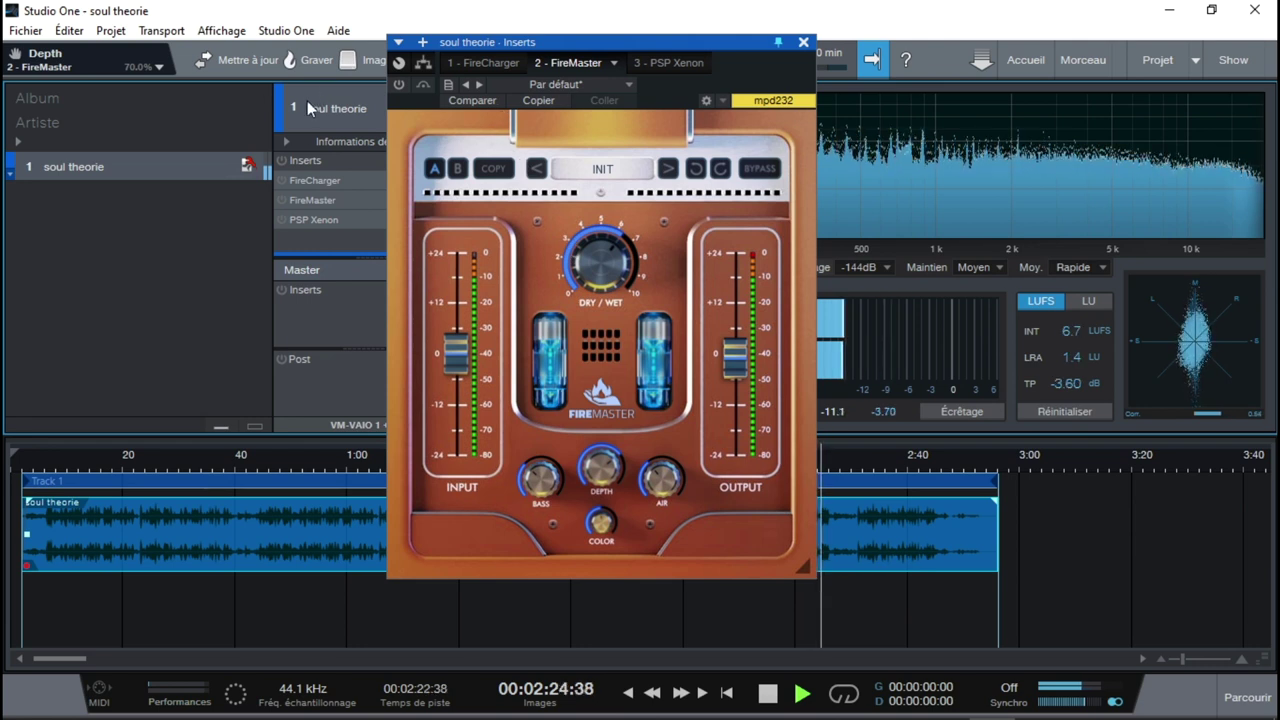
click(283, 162)
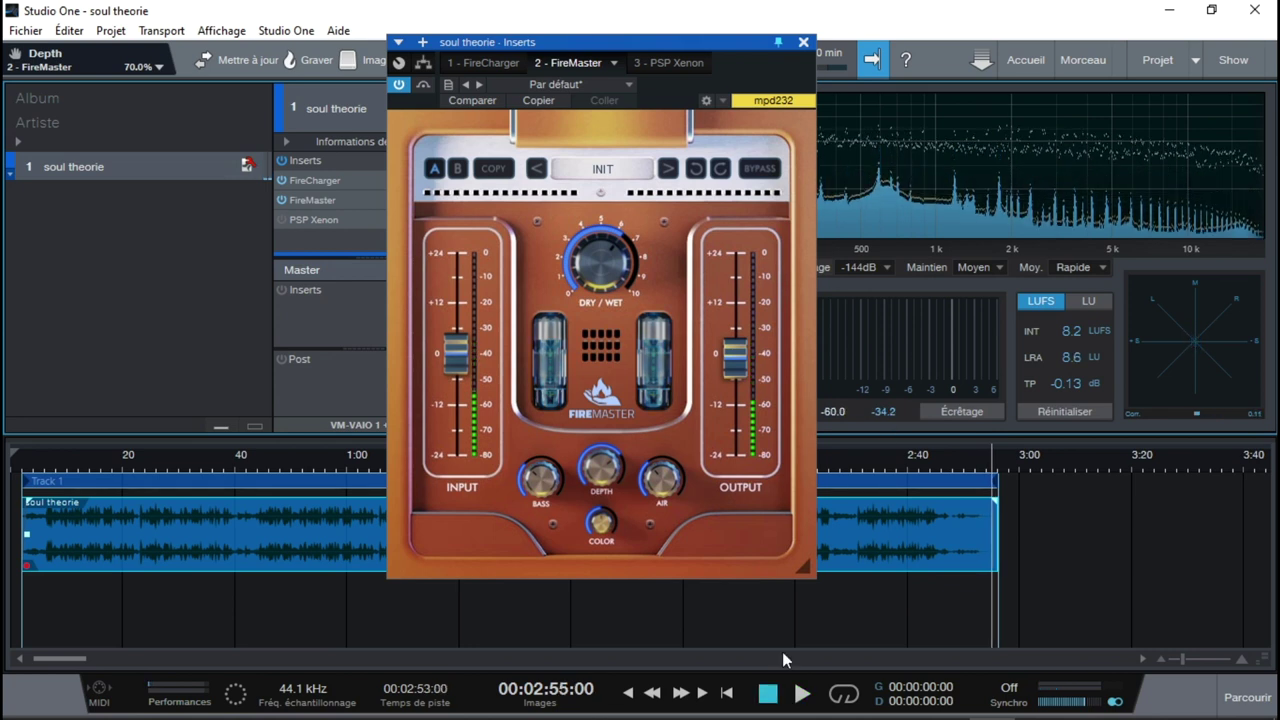
Replay the track from its start with FireCharger's Dry/Wet at about 59% and FireMaster's at about 60%, comparing all inserts off and on
click(727, 693)
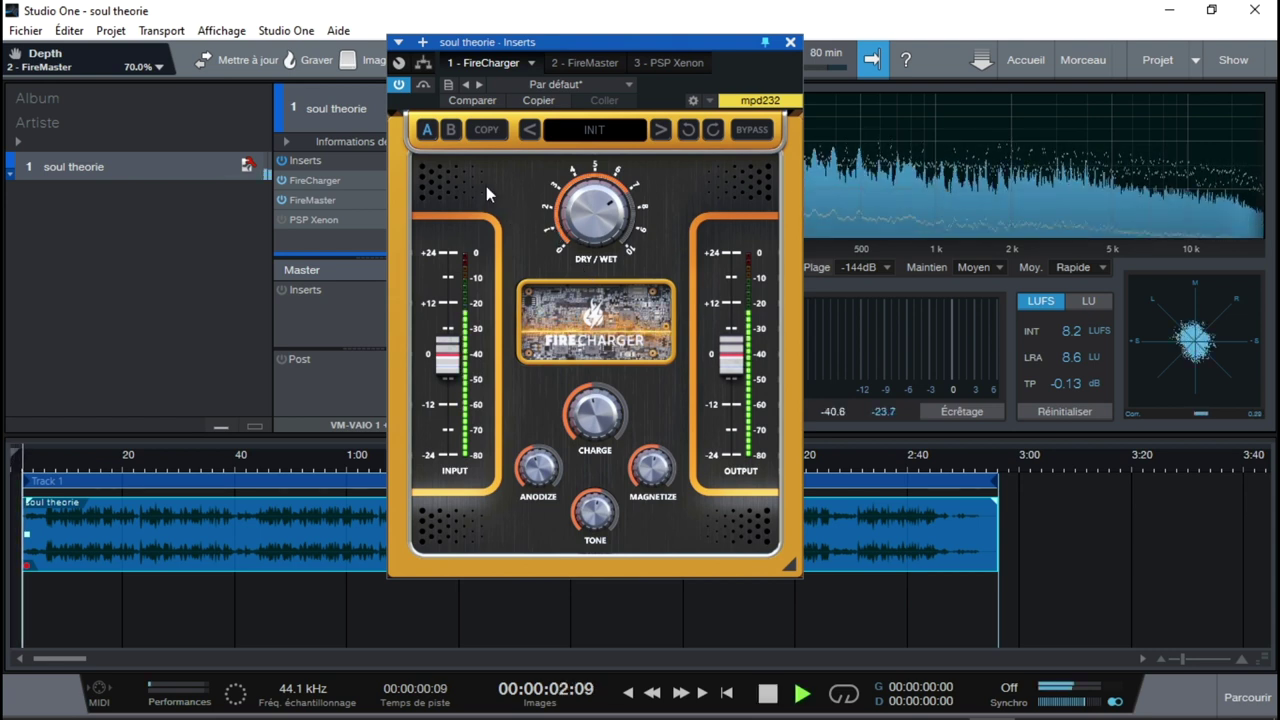
mouse_move(591, 245)
mouse_down()
mouse_move(591, 228)
mouse_move(591, 252)
mouse_up()
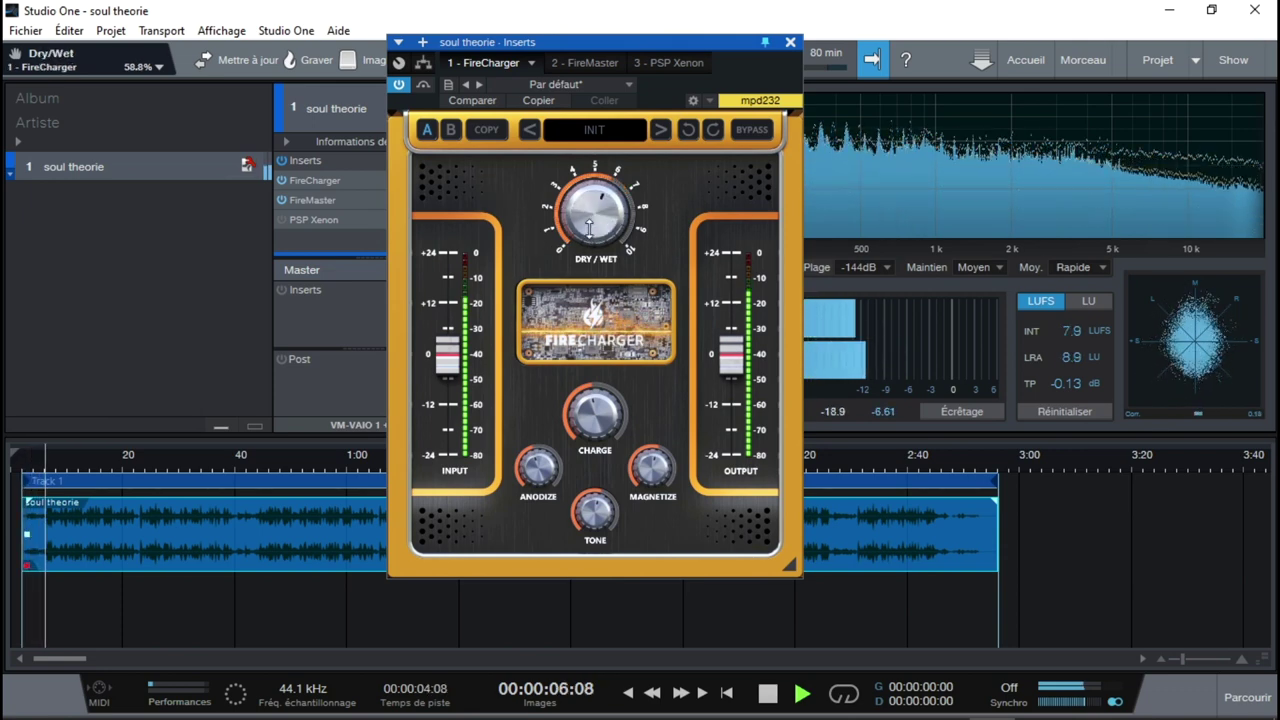
click(577, 60)
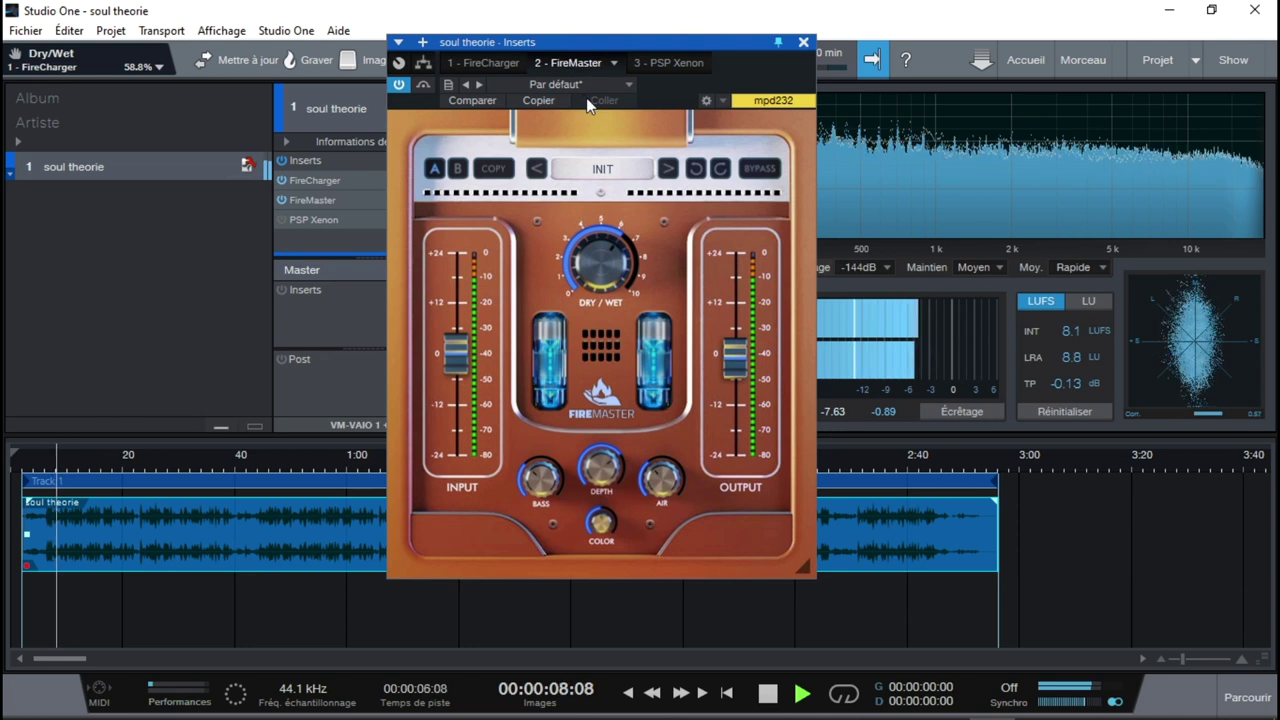
drag(610, 252, 610, 258)
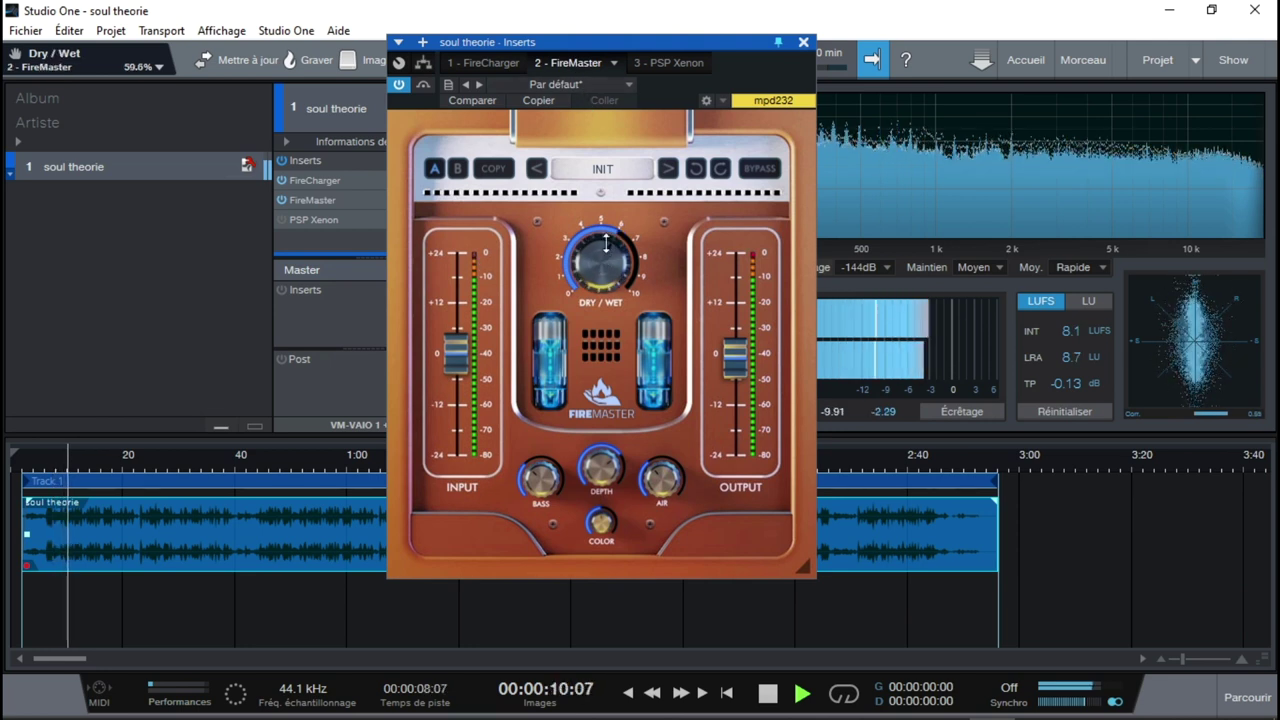
click(283, 161)
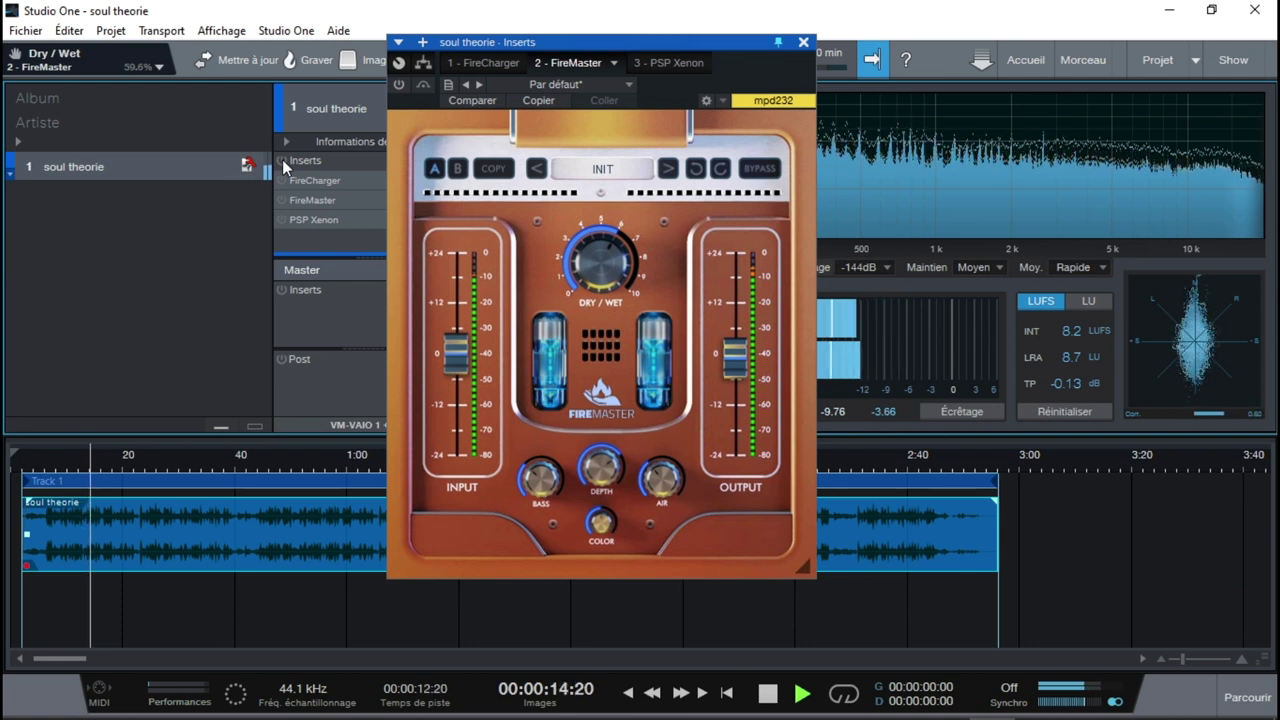
click(283, 161)
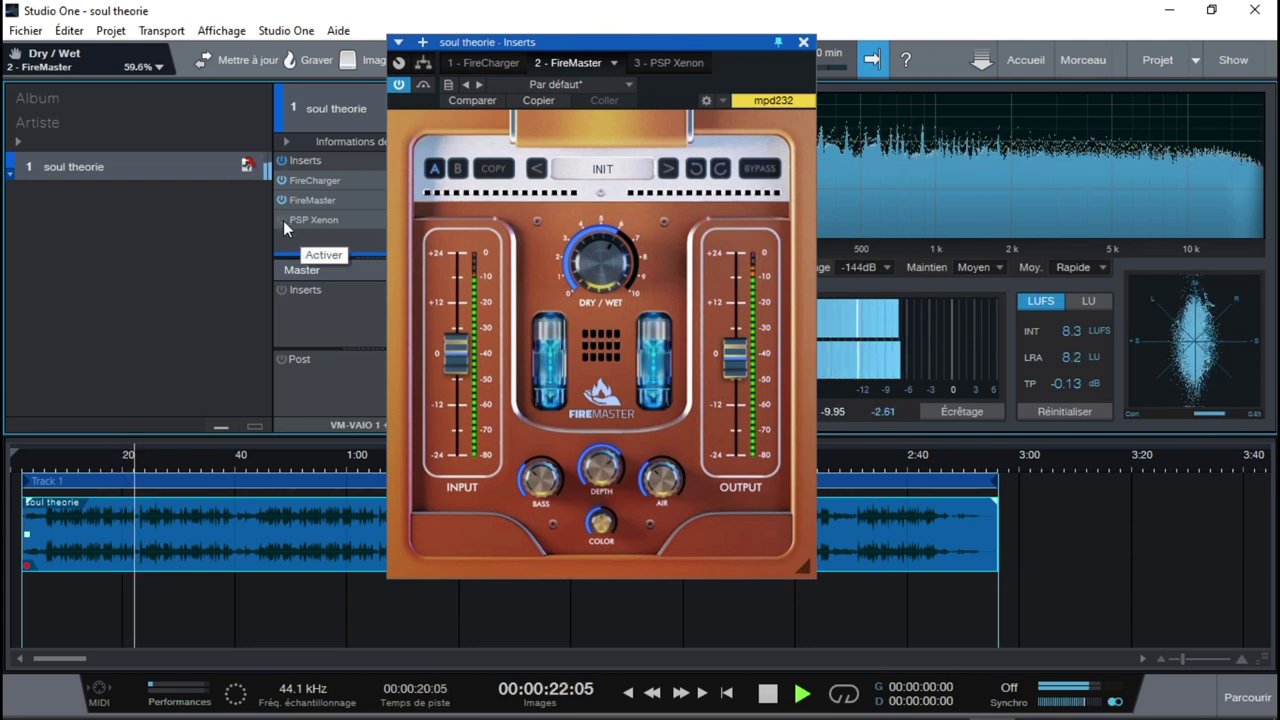
Show and activate the PSP Xenon limiter, and move its window away from the spectrum and level meters
click(666, 63)
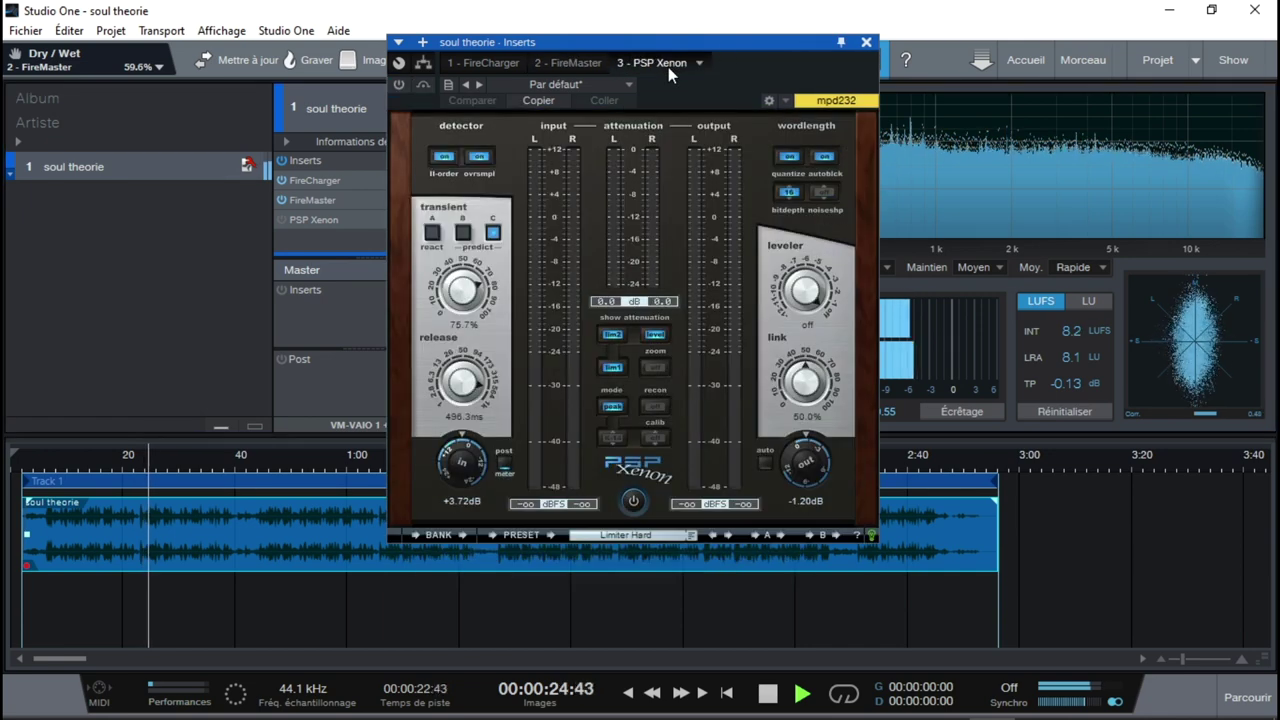
click(399, 87)
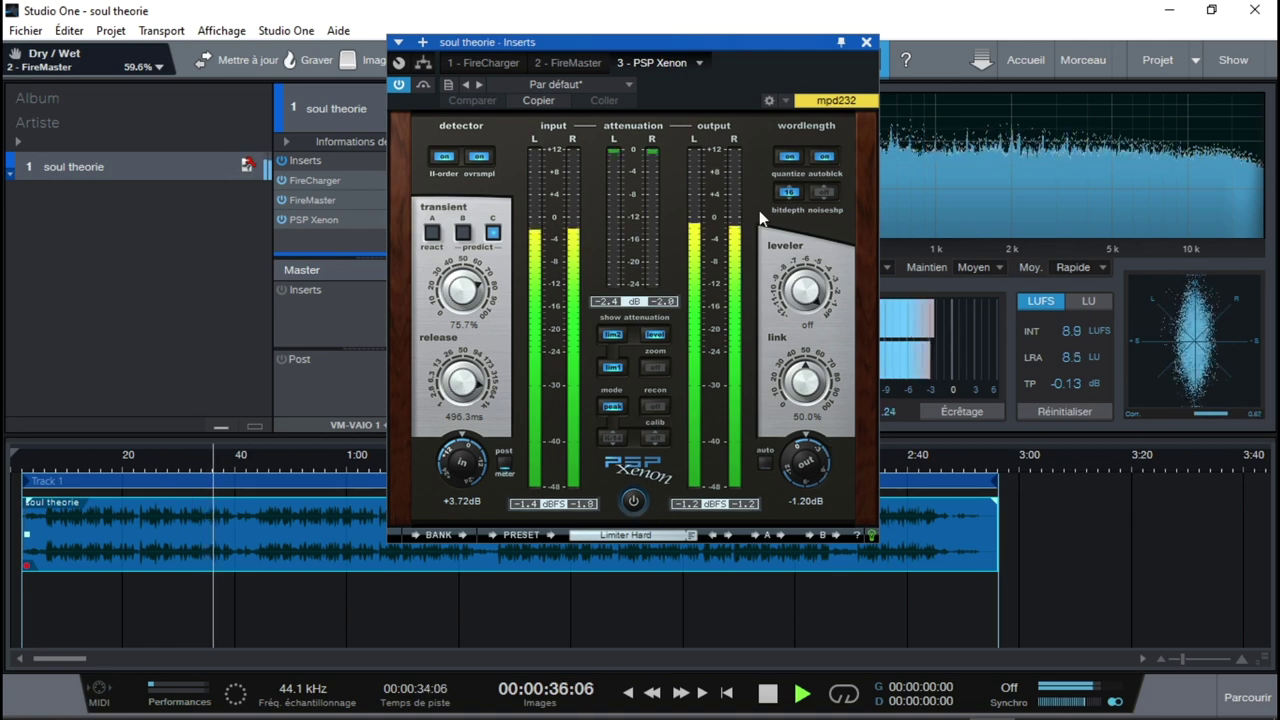
drag(717, 45, 322, 61)
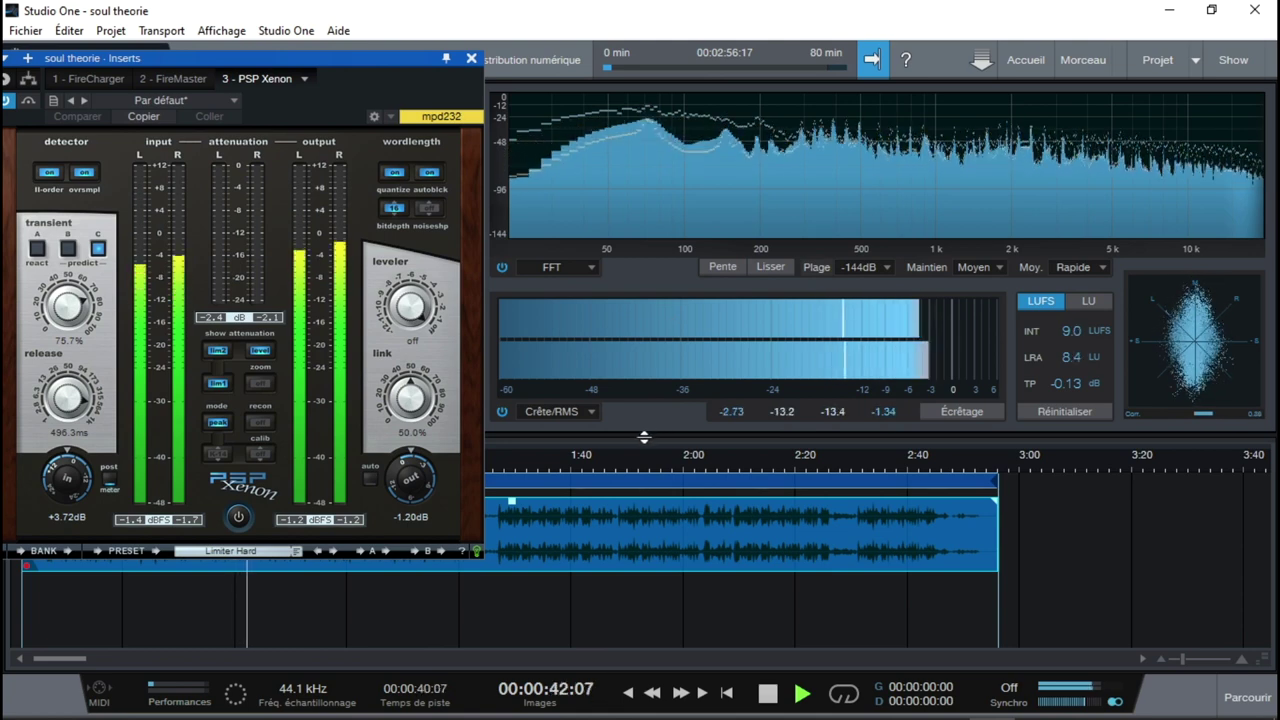
key(ctrl+e)
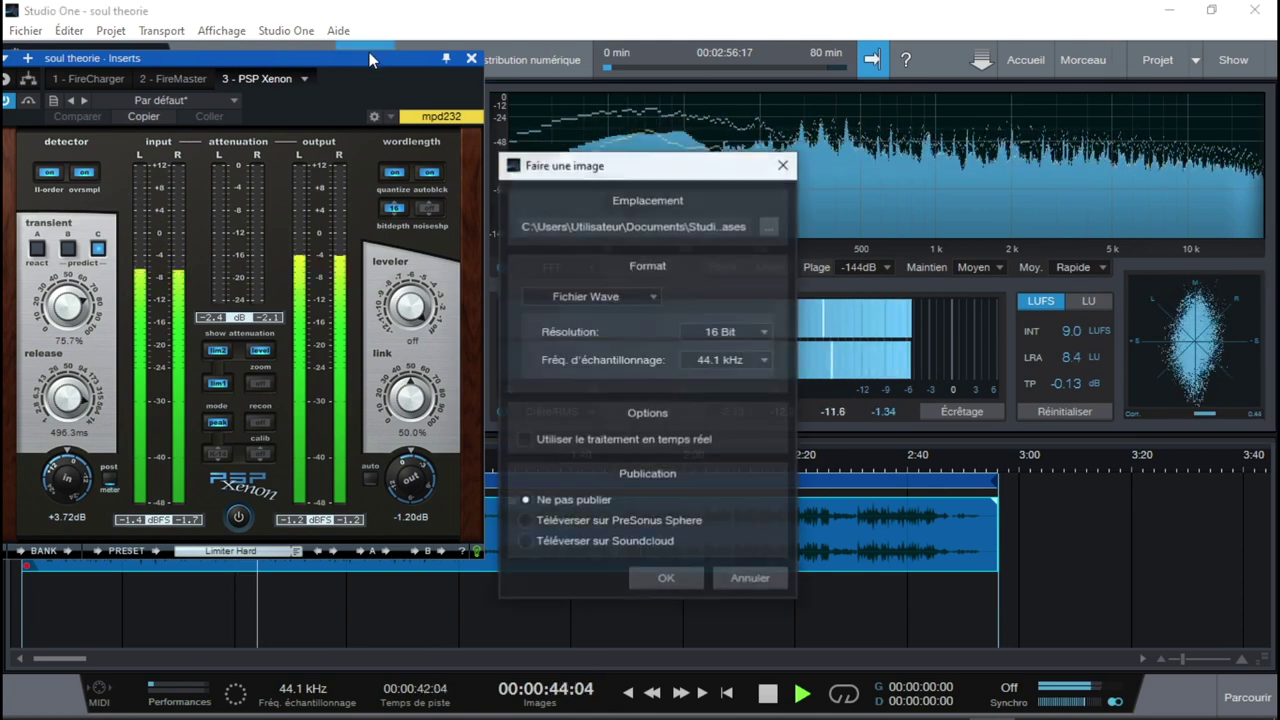
click(783, 164)
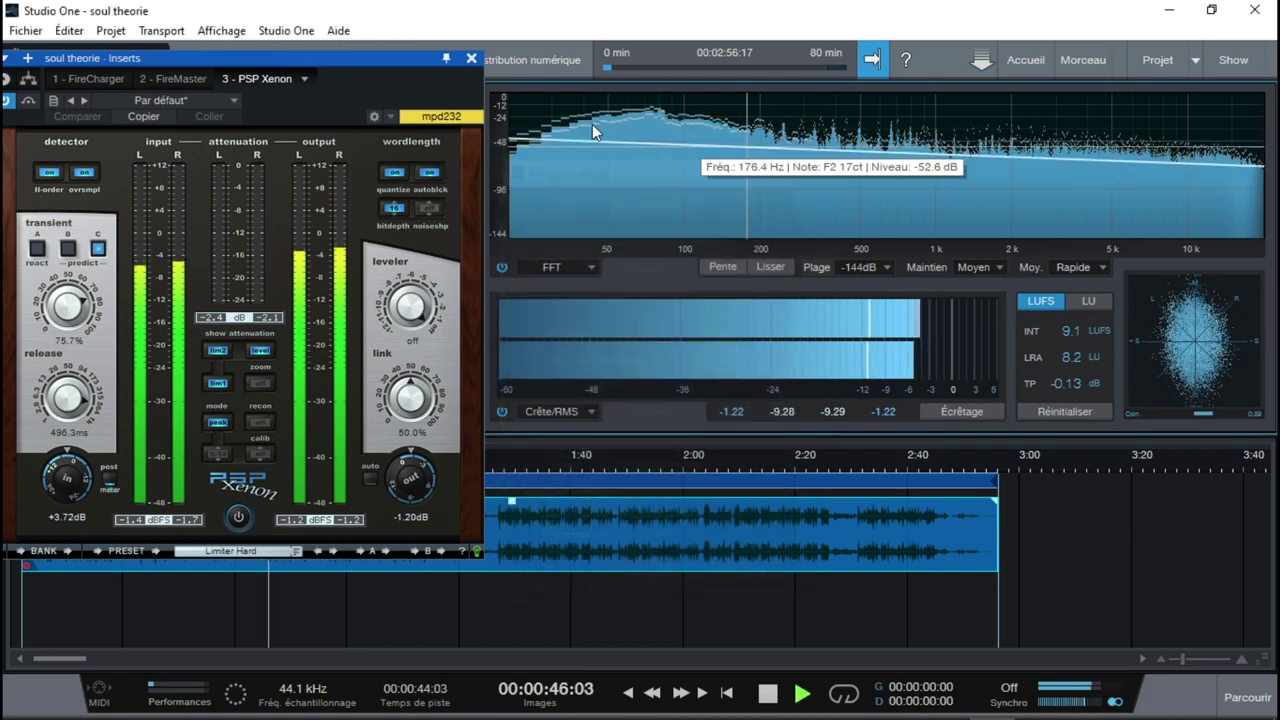
Uncover the insert list, bypass all of the track's inserts, and close the PSP Xenon window to reveal the meters
drag(387, 74, 881, 53)
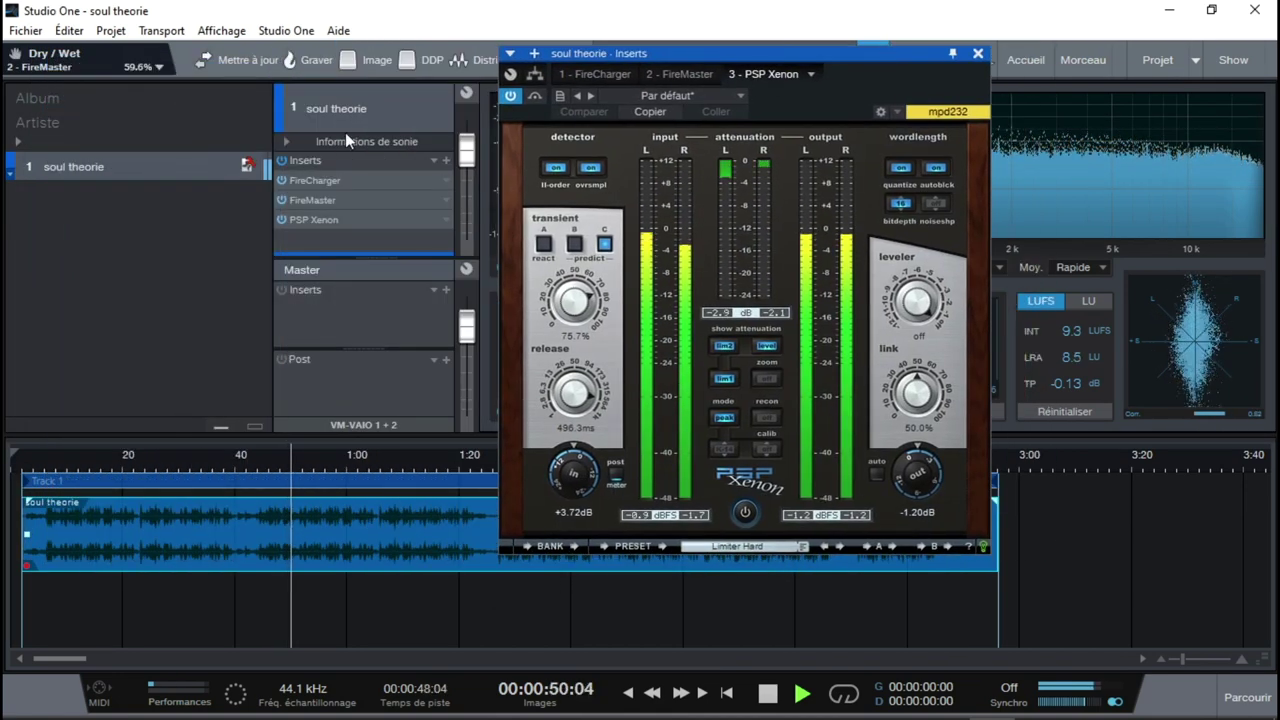
click(283, 159)
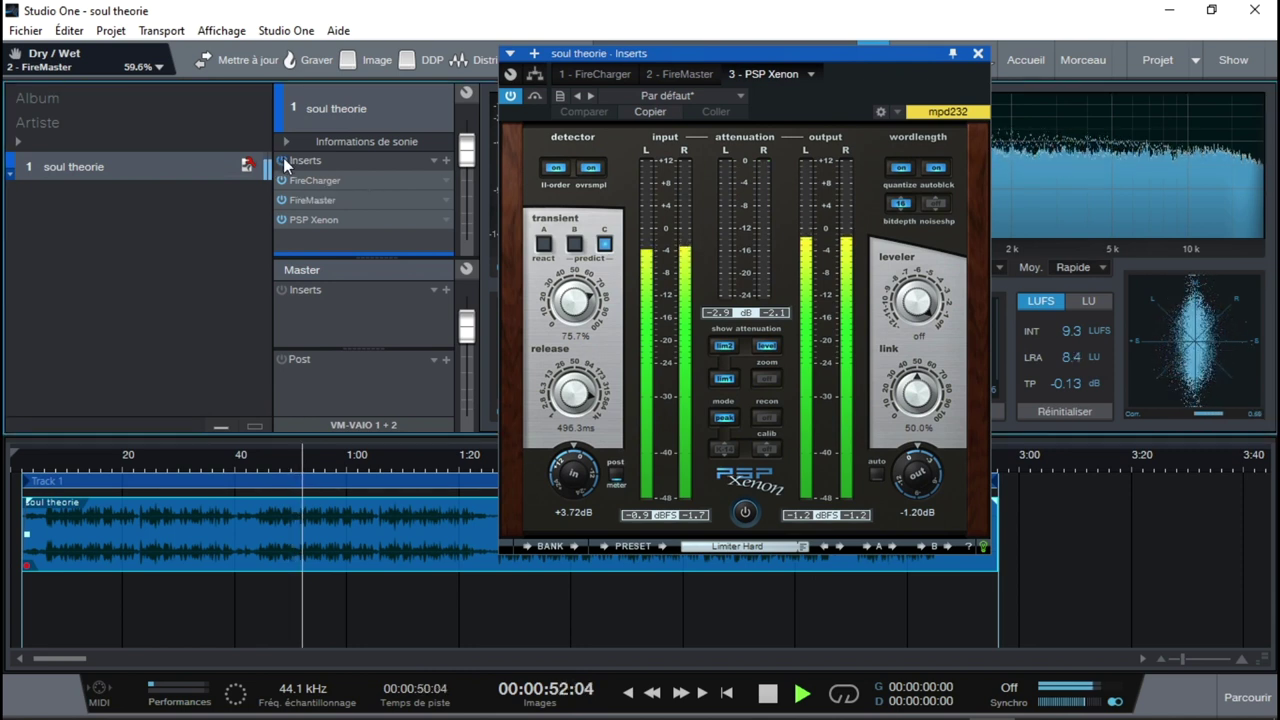
click(283, 159)
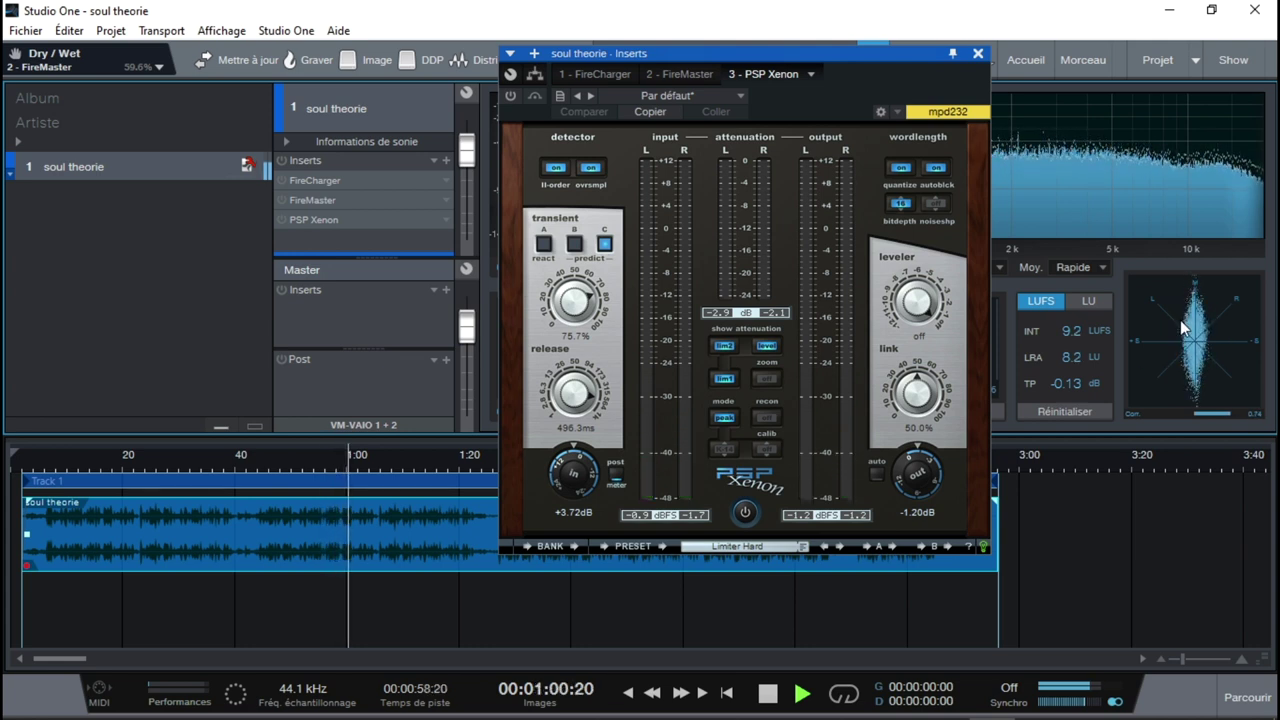
drag(876, 60, 443, 163)
click(544, 156)
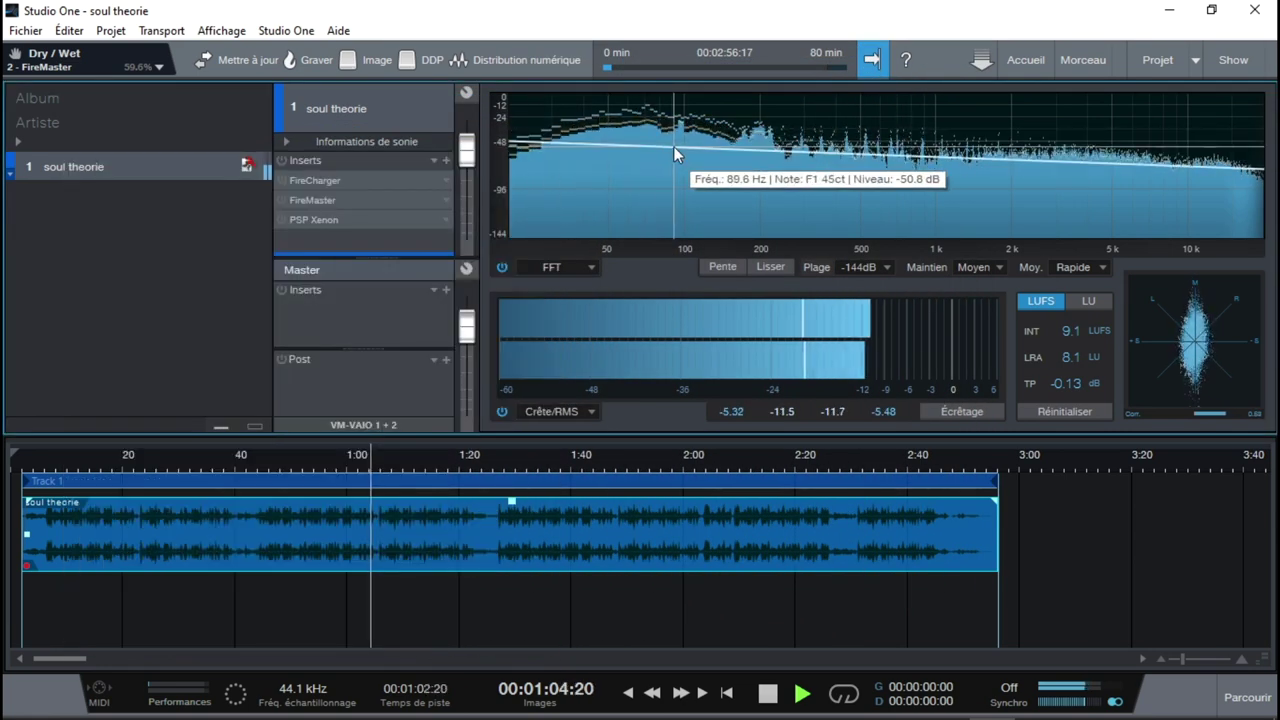
Reactivate all of the track's inserts and switch the level meter to the K-14 scale
click(282, 161)
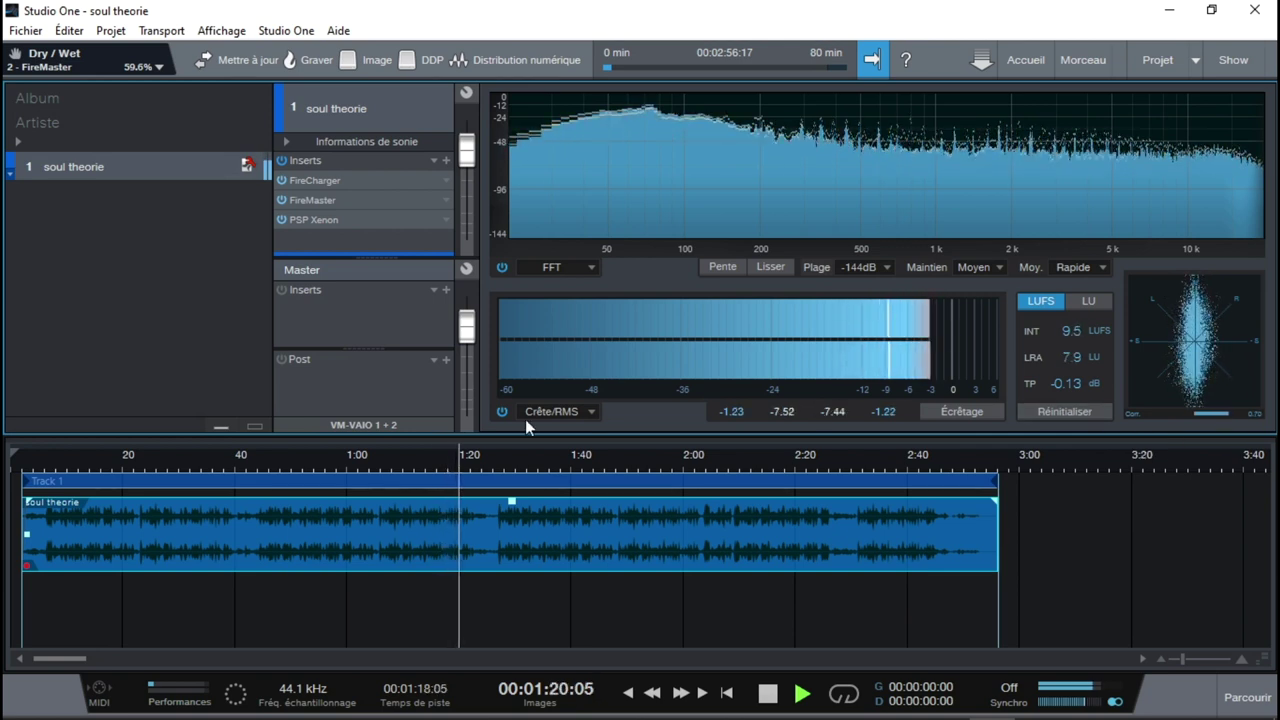
click(596, 411)
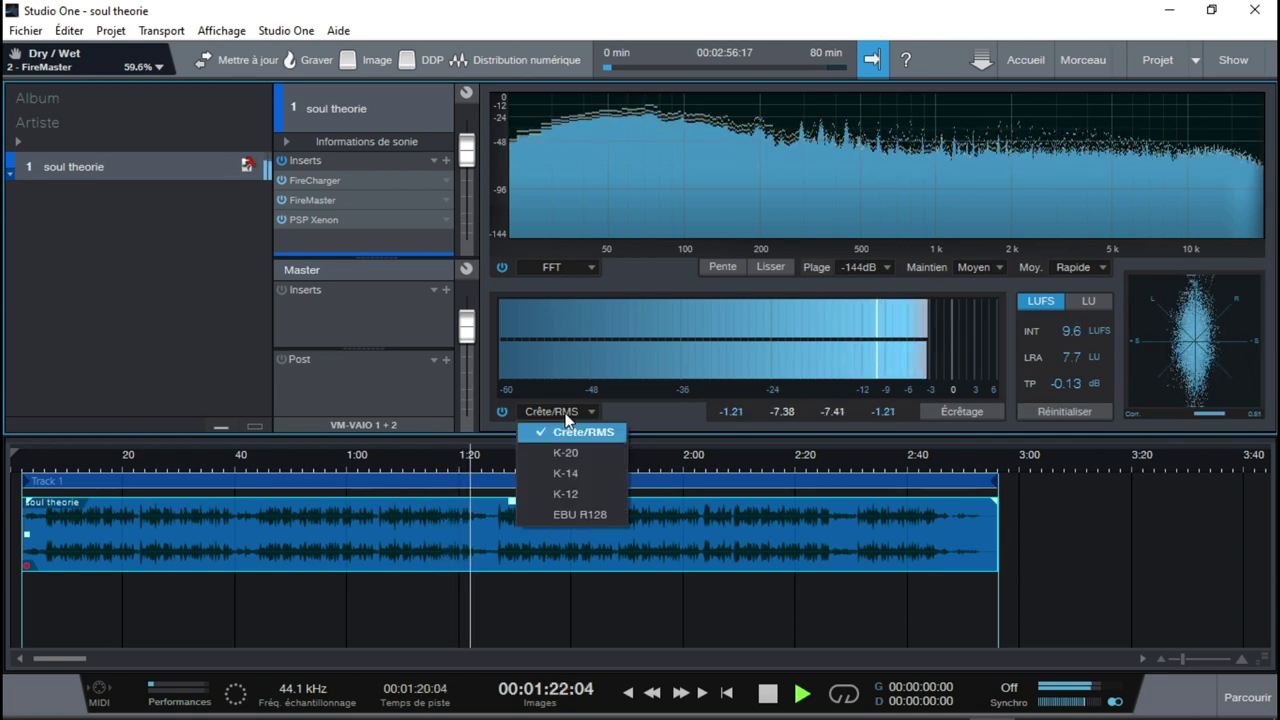
click(577, 475)
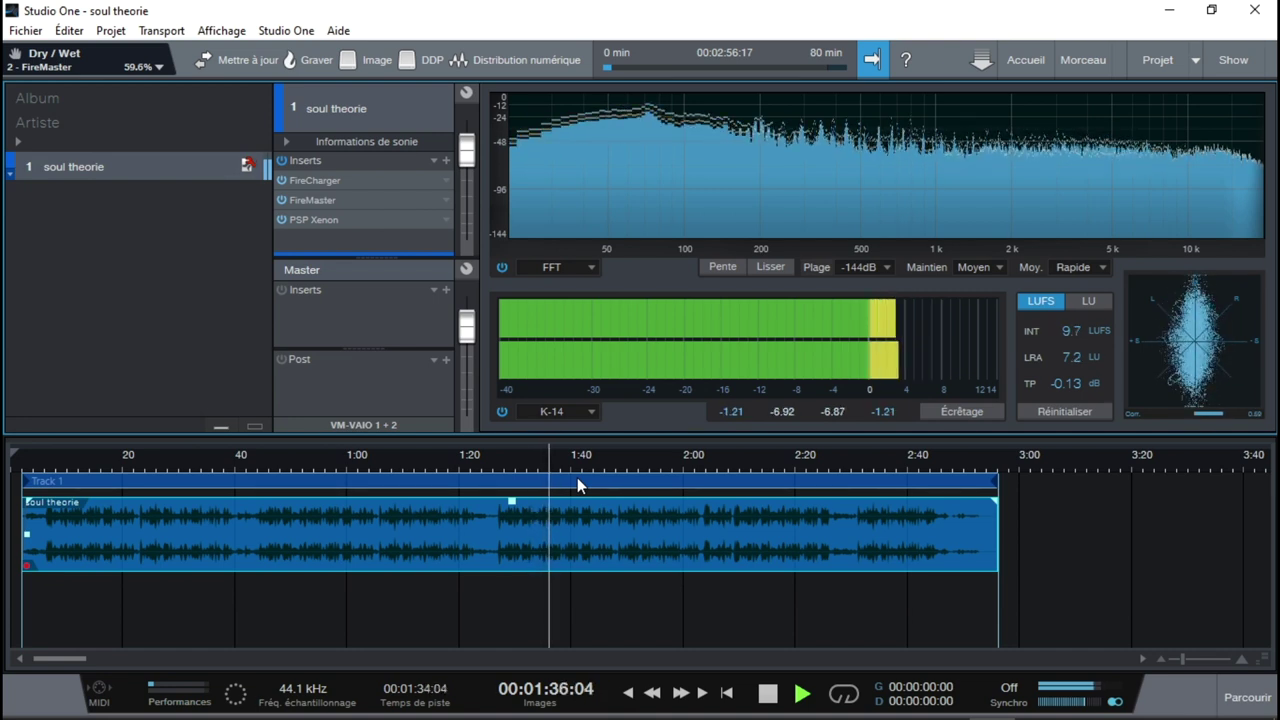
Open FireCharger and FireMaster in separate windows and place them side by side
double_click(332, 182)
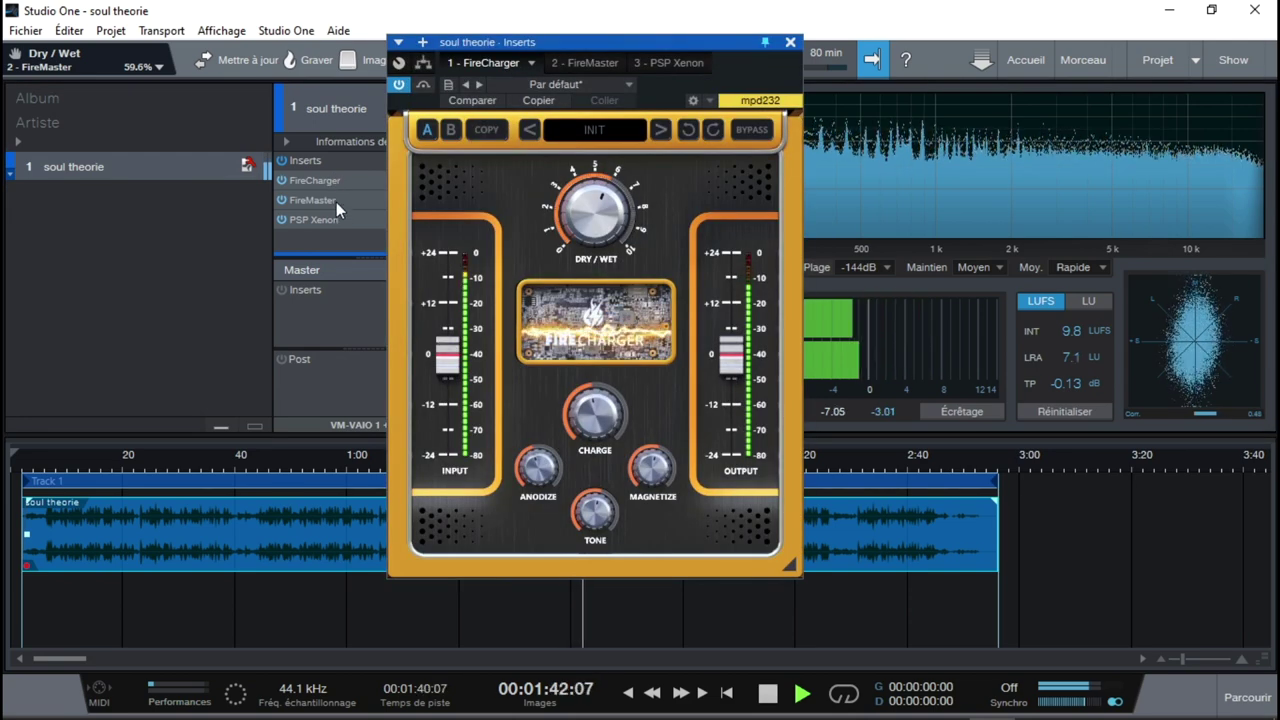
double_click(336, 202)
drag(711, 44, 1132, 42)
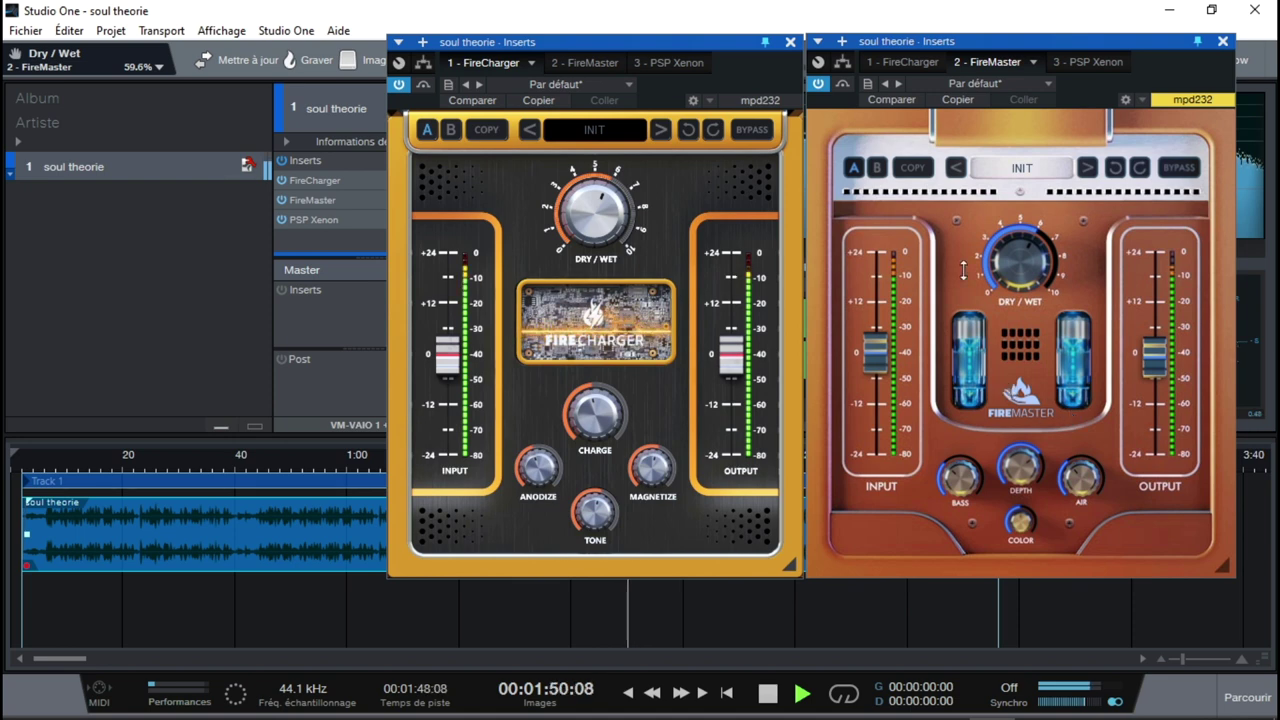
Compare the sound with FireMaster and FireCharger switched off, FireCharger alone on, and both plugins on
click(818, 86)
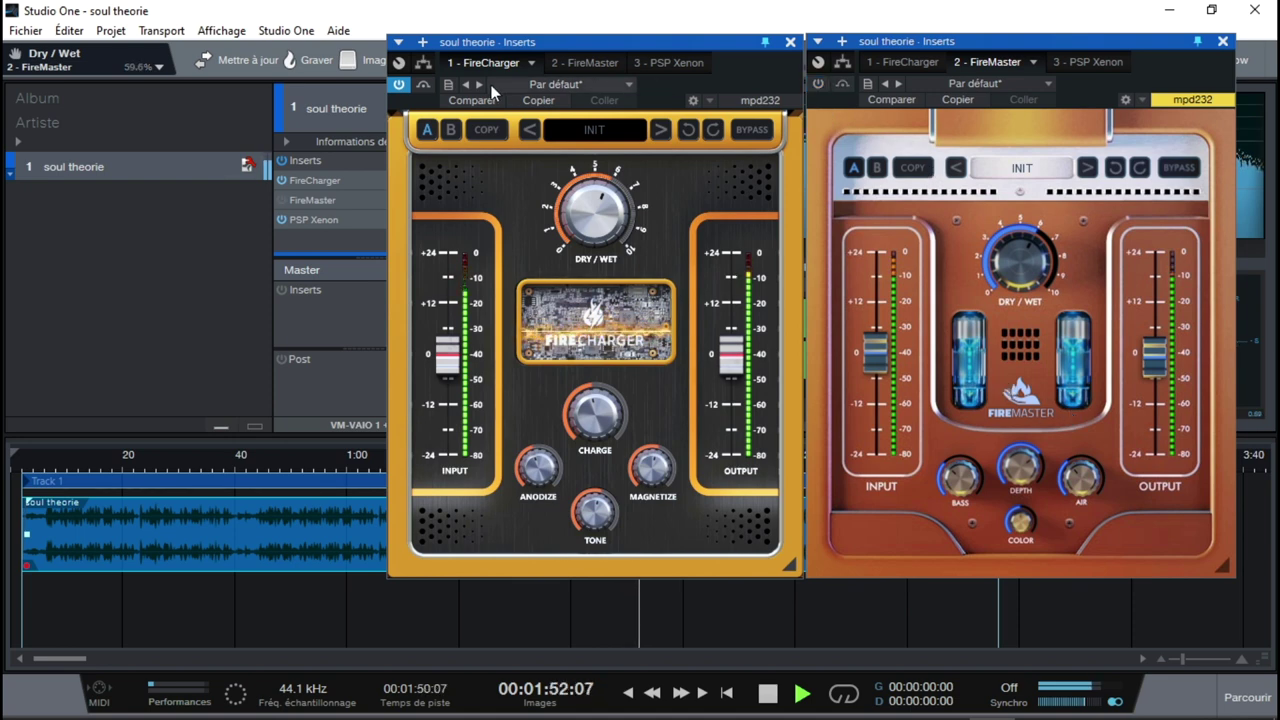
click(398, 86)
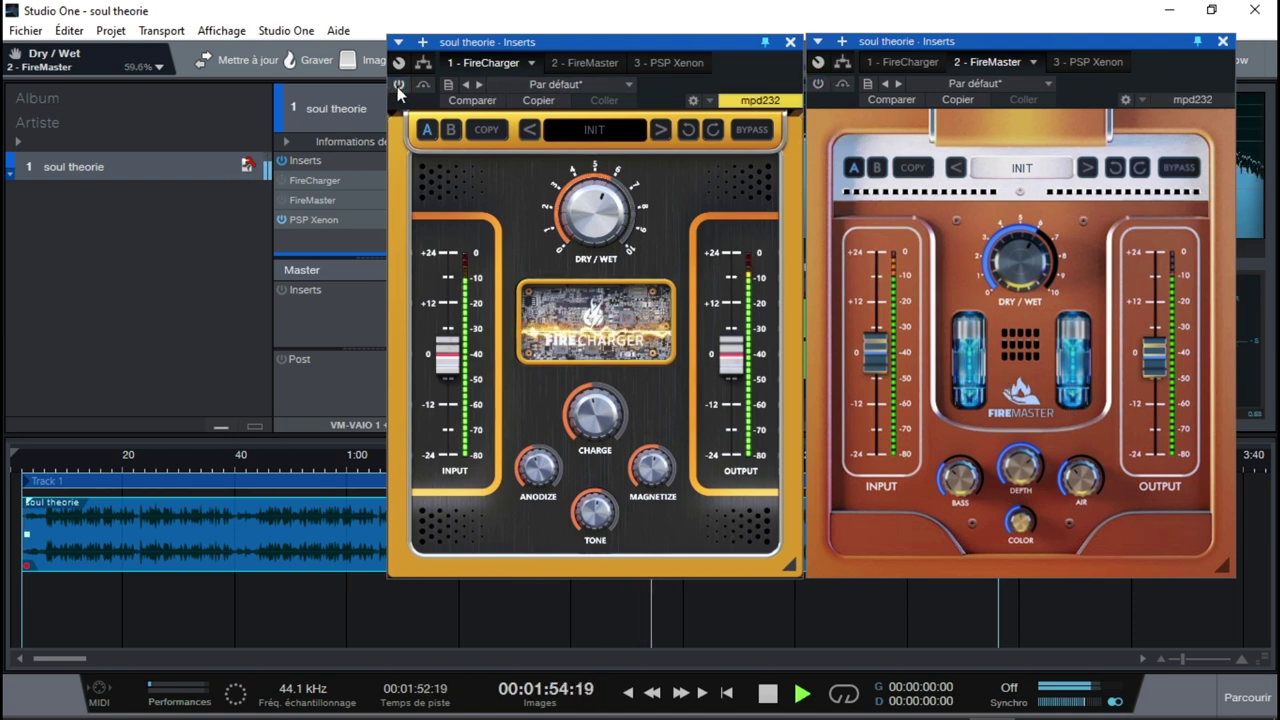
click(398, 86)
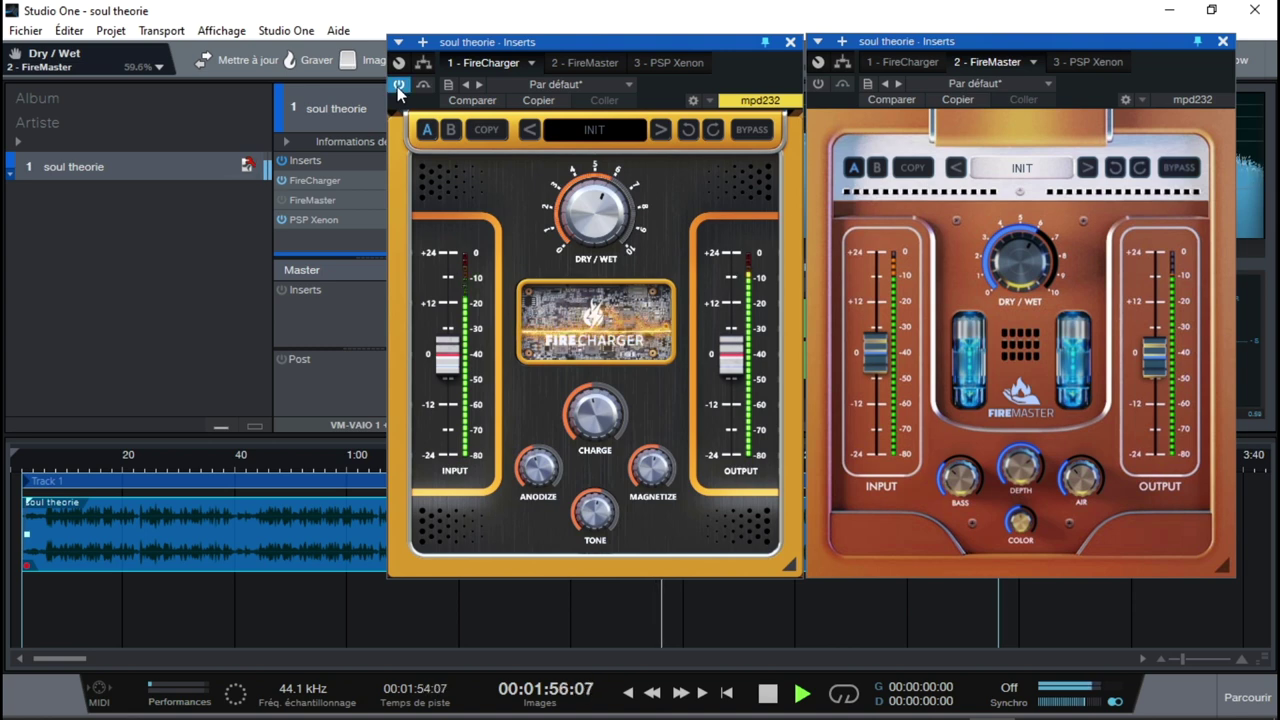
click(817, 84)
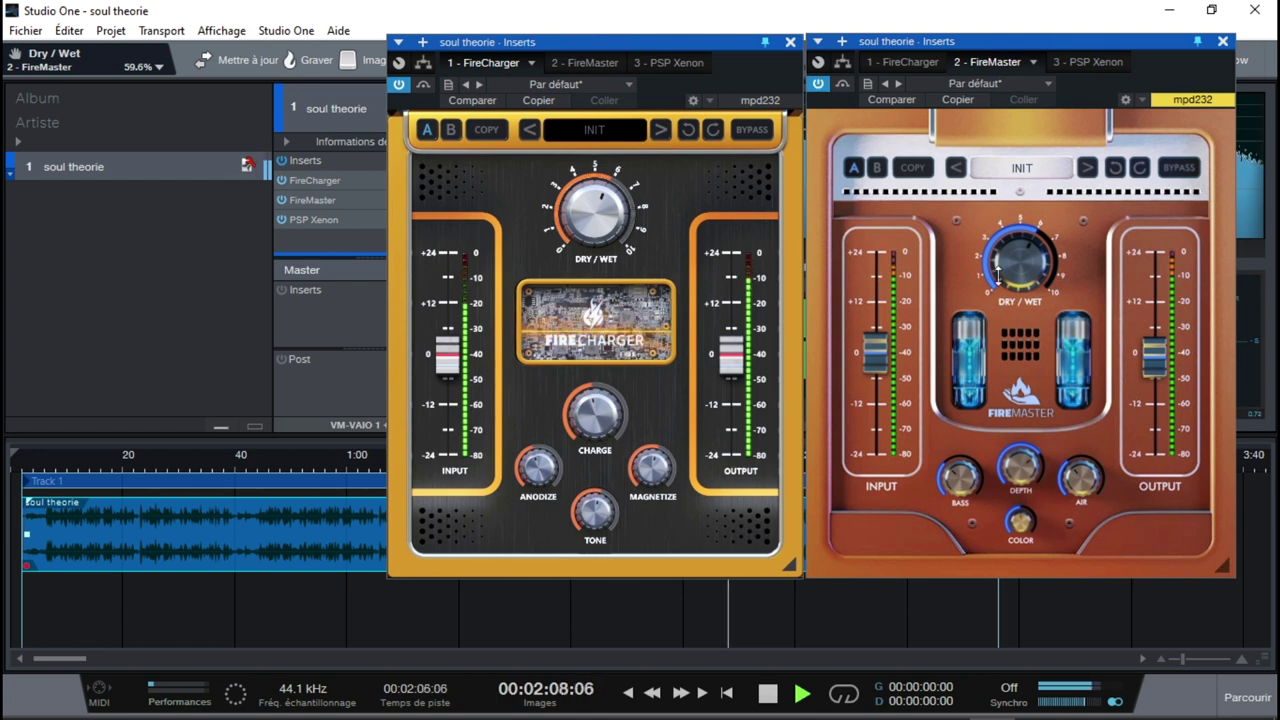
Set FireCharger's Magnetize to about 42% and FireMaster's Depth to about 56%, and stop playback
click(650, 483)
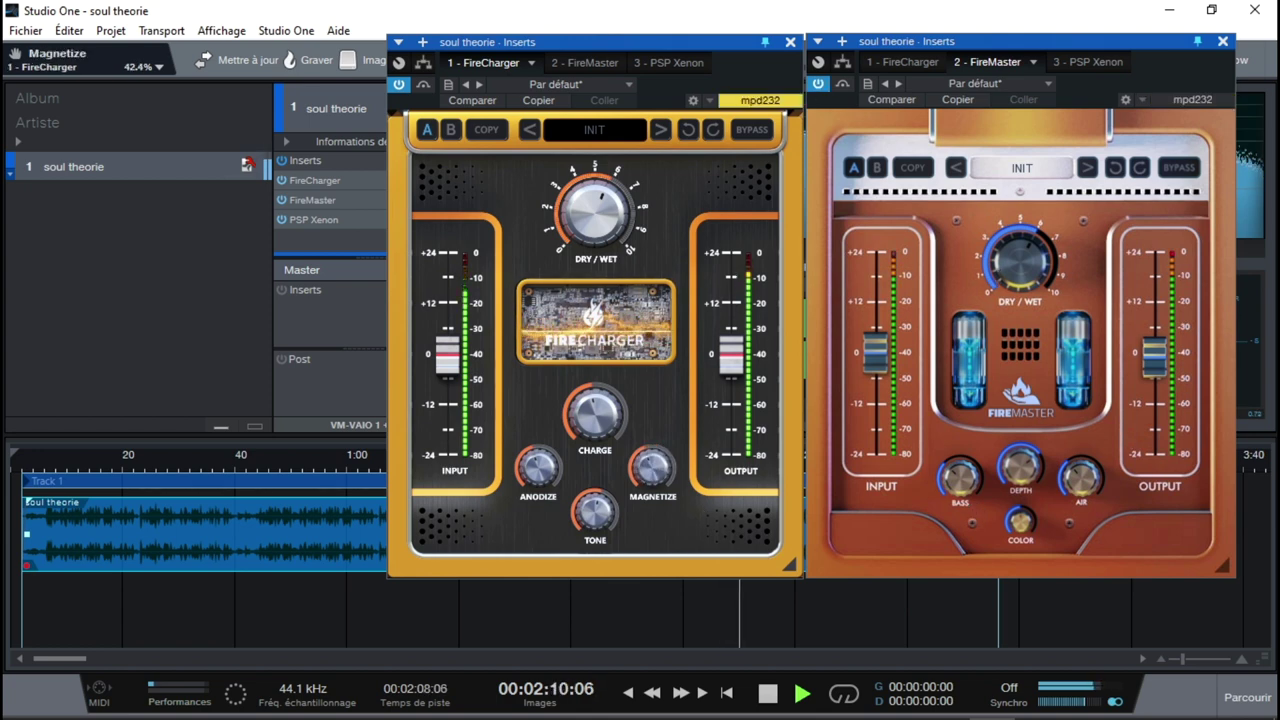
click(1080, 468)
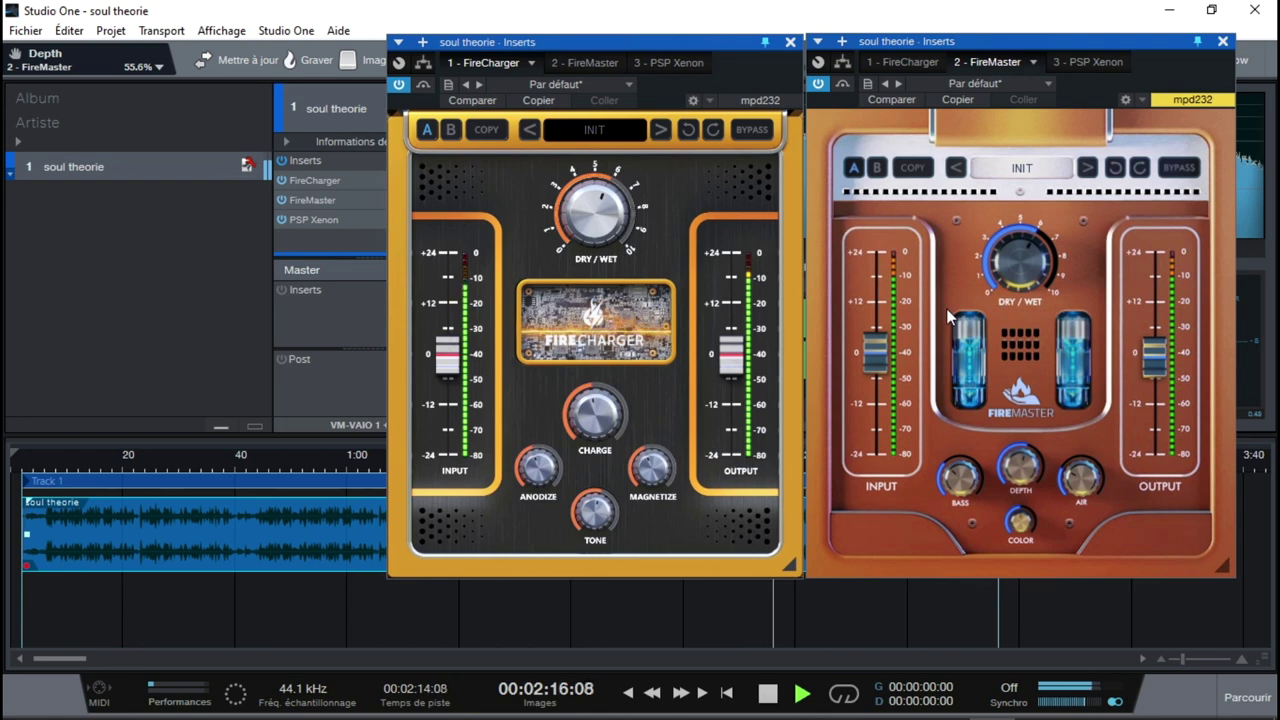
key(space)
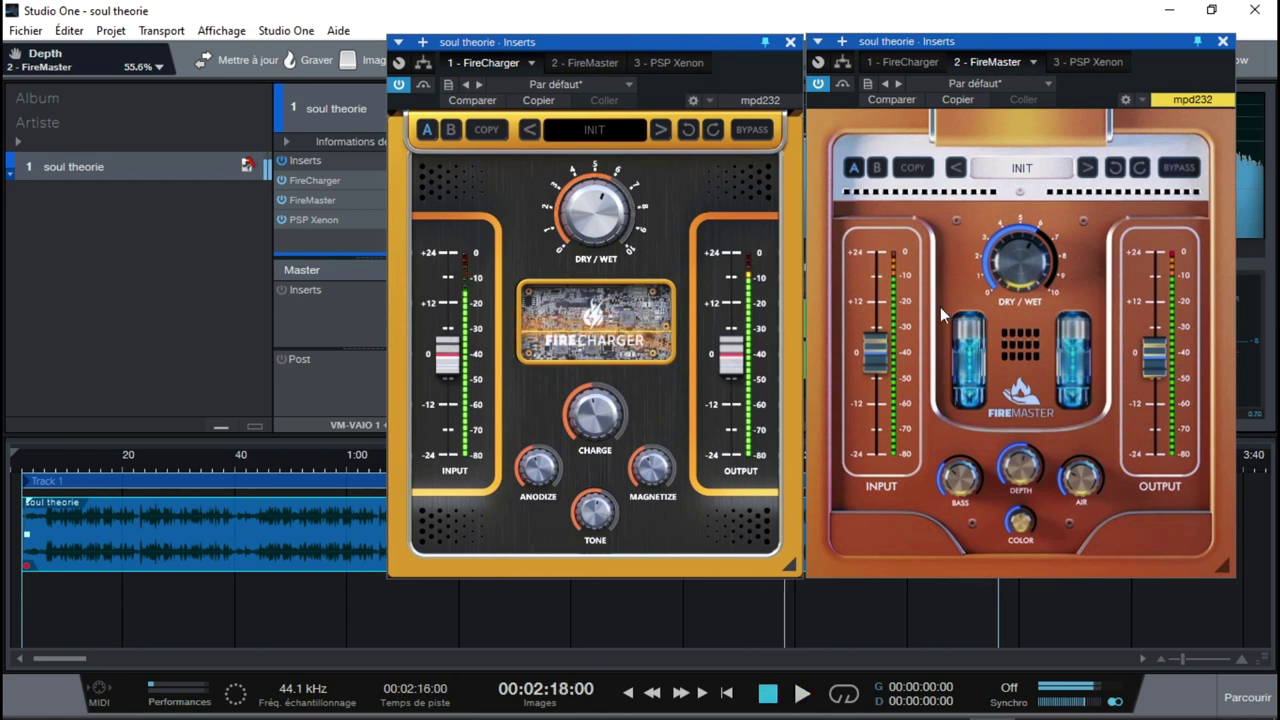